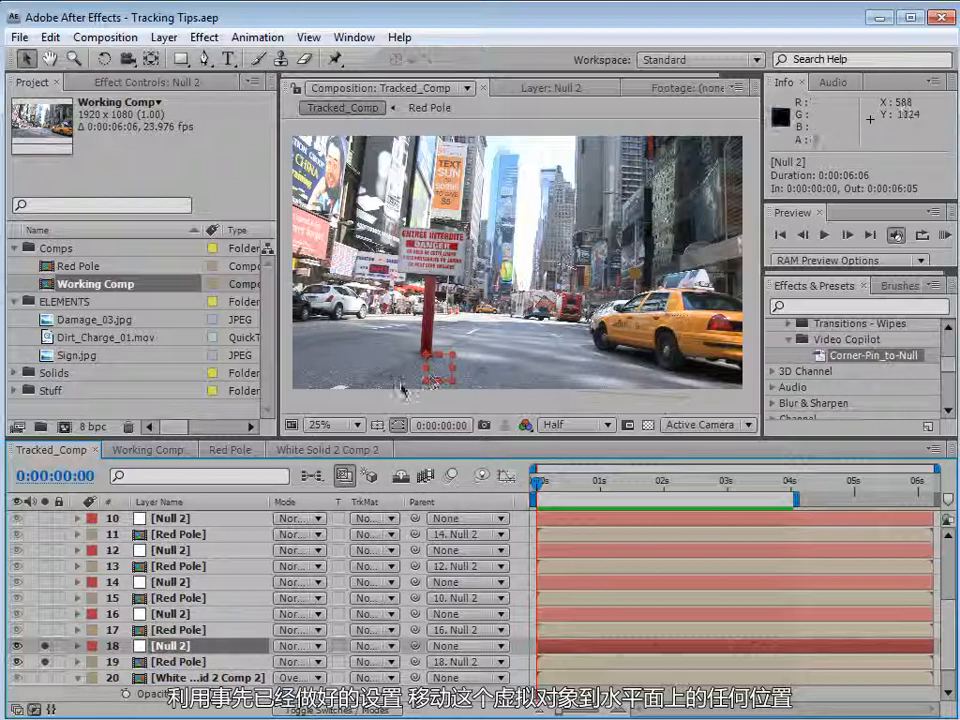
# Shrink the null to about 72% scale on the road, preview the tracked comp, and undo the change.
pyautogui.moveTo(438, 376); pyautogui.dragTo(523, 354)
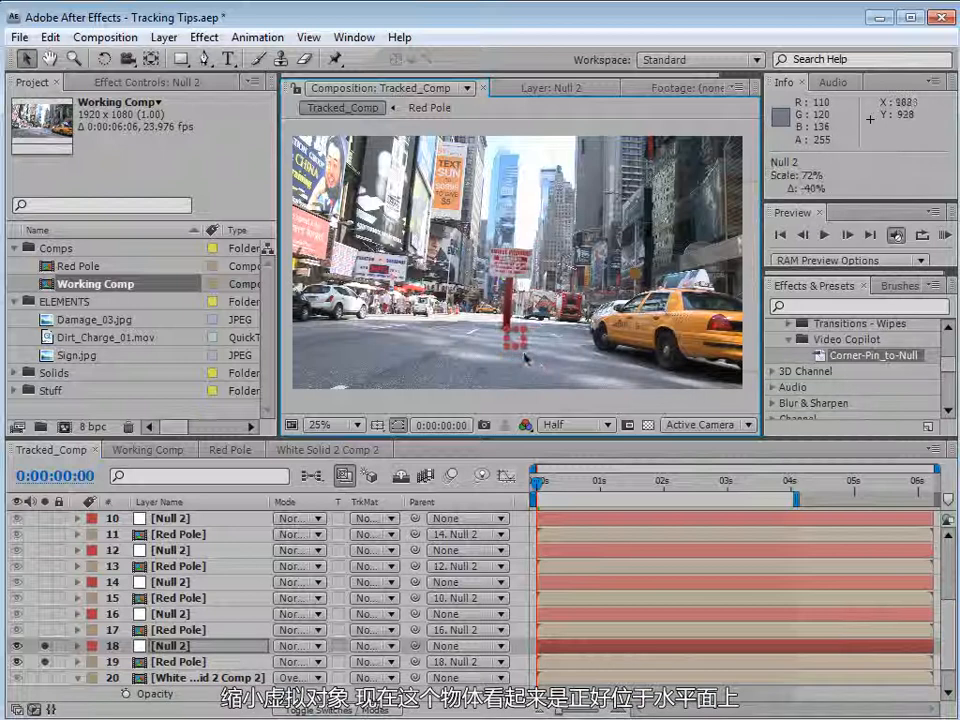
pyautogui.press('KP_0')
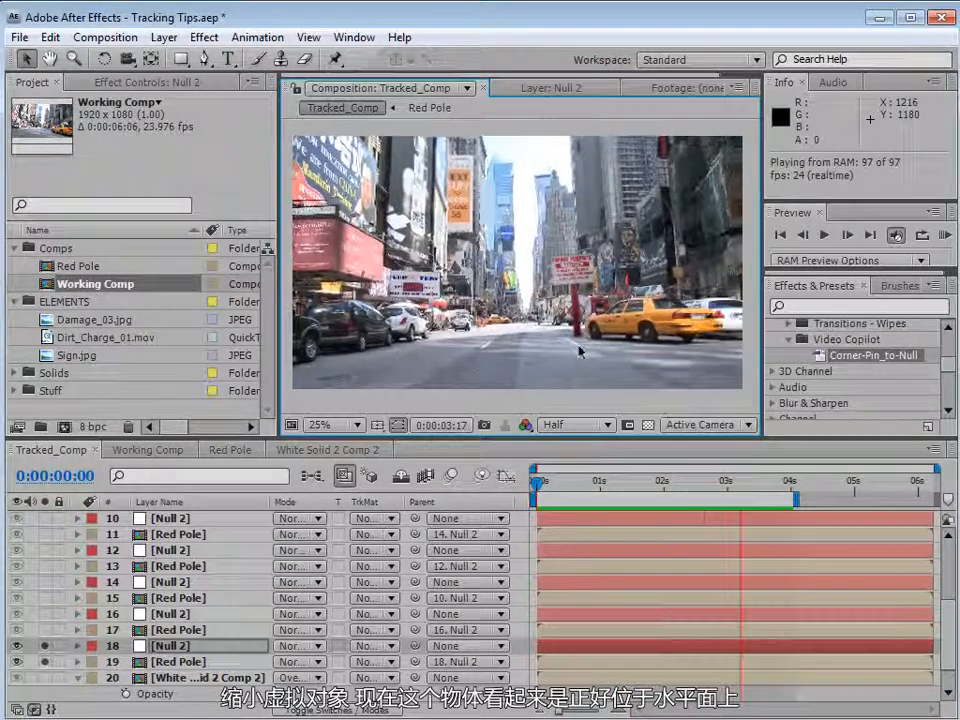
pyautogui.hotkey('ctrl', 'z')
# Move and scale the null to about 104% left of the sign pole, then preview the comp.
pyautogui.moveTo(517, 340); pyautogui.dragTo(394, 367)
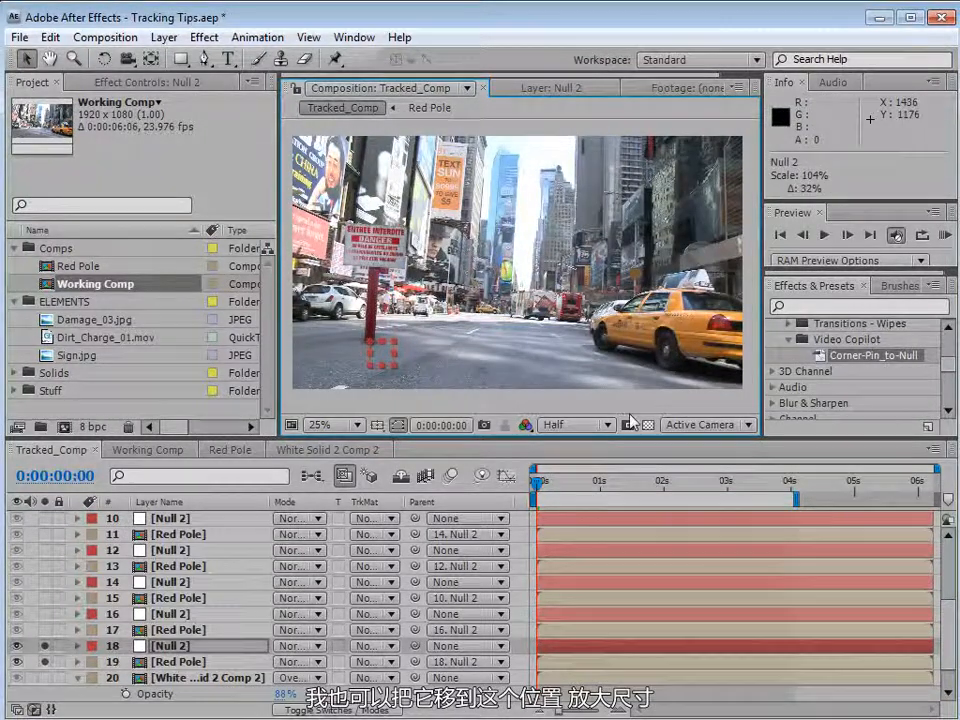
pyautogui.press('KP_0')
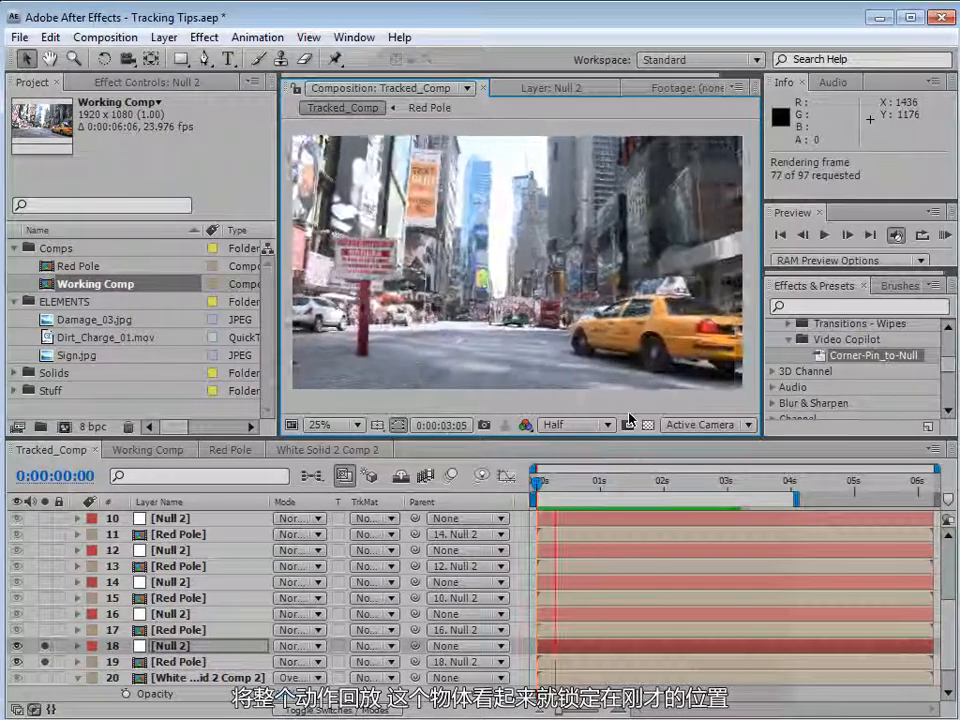
# Select the null, enlarge it to about 132% toward the road's right side, and preview the comp.
pyautogui.click(427, 348)
pyautogui.moveTo(385, 372); pyautogui.dragTo(601, 413)
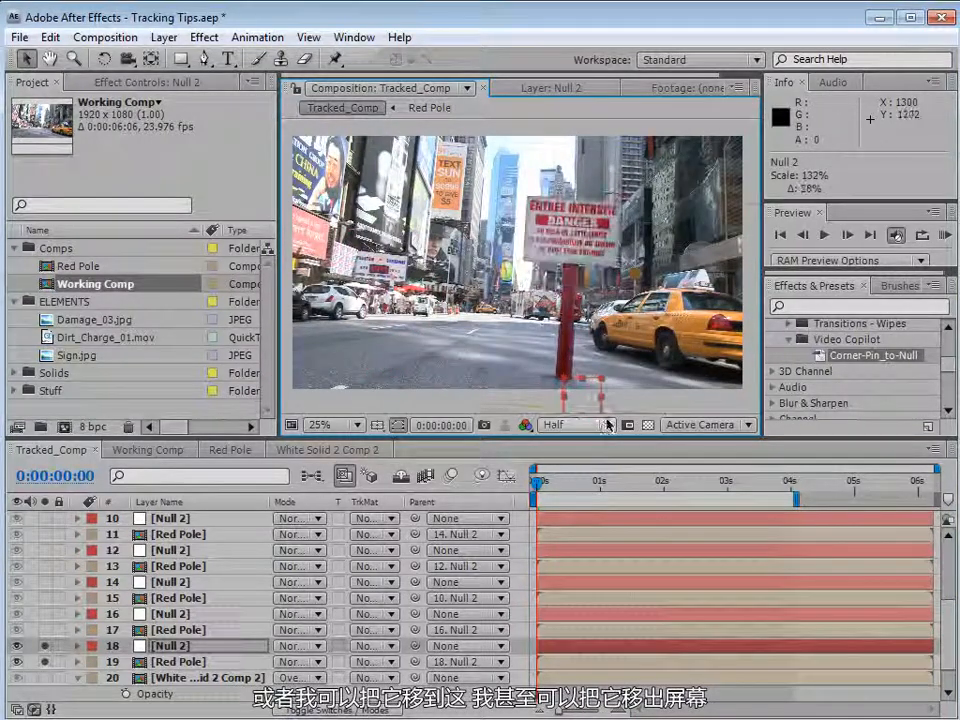
pyautogui.press('KP_0')
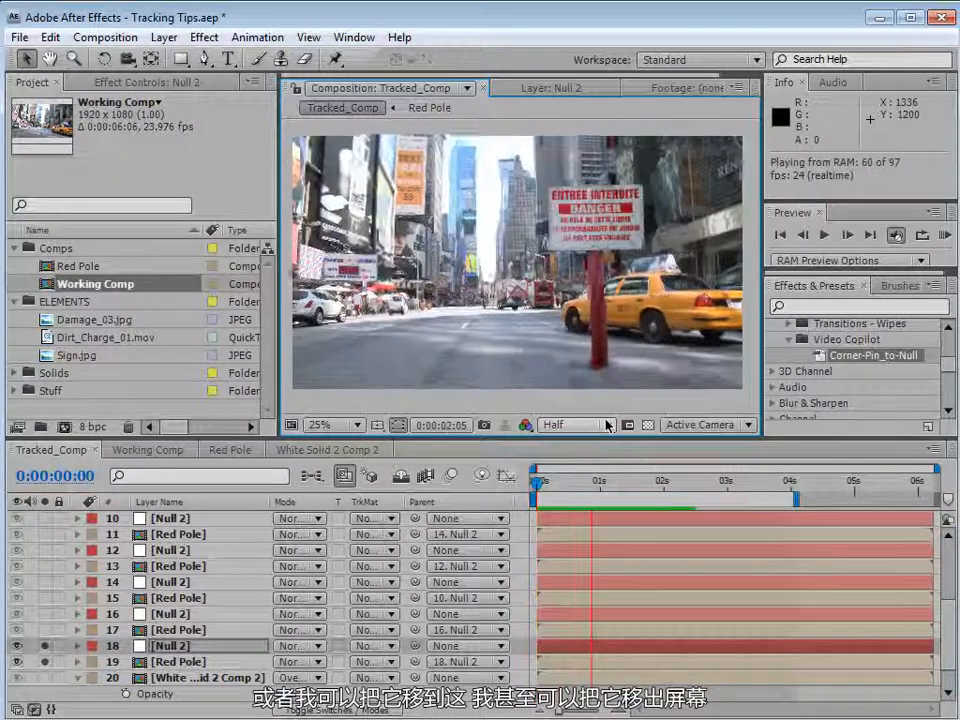
pyautogui.press('space')
# Move the null down toward the camera to position about 369, 1575 and preview the comp.
pyautogui.moveTo(573, 399); pyautogui.dragTo(402, 455)
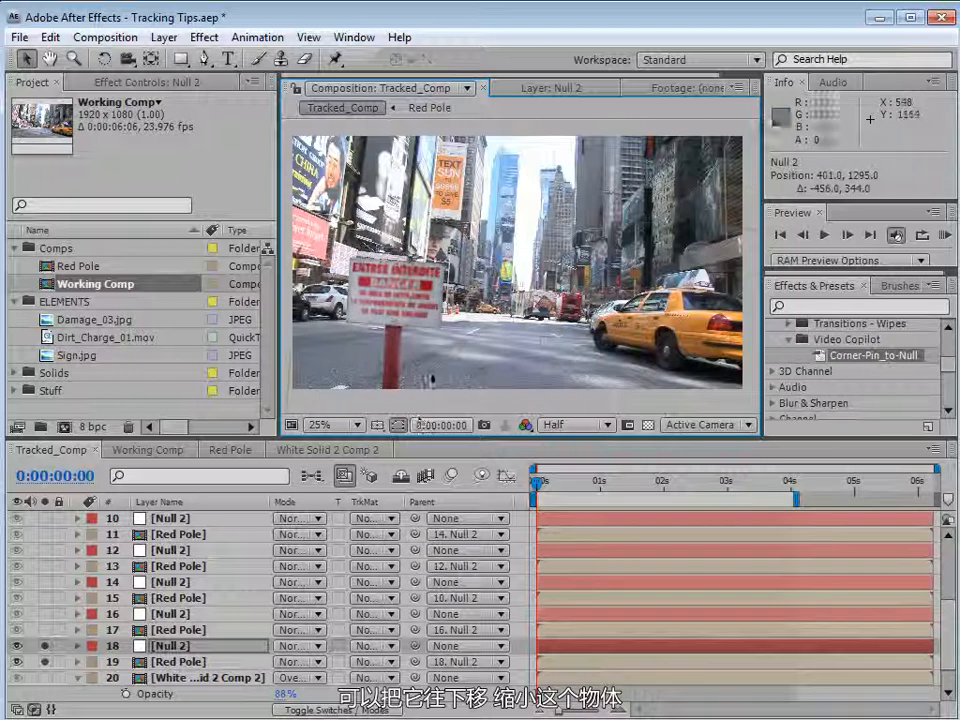
pyautogui.scroll(-1, 434, 378)
pyautogui.moveTo(472, 375); pyautogui.dragTo(472, 412)
pyautogui.scroll(1, 518, 352)
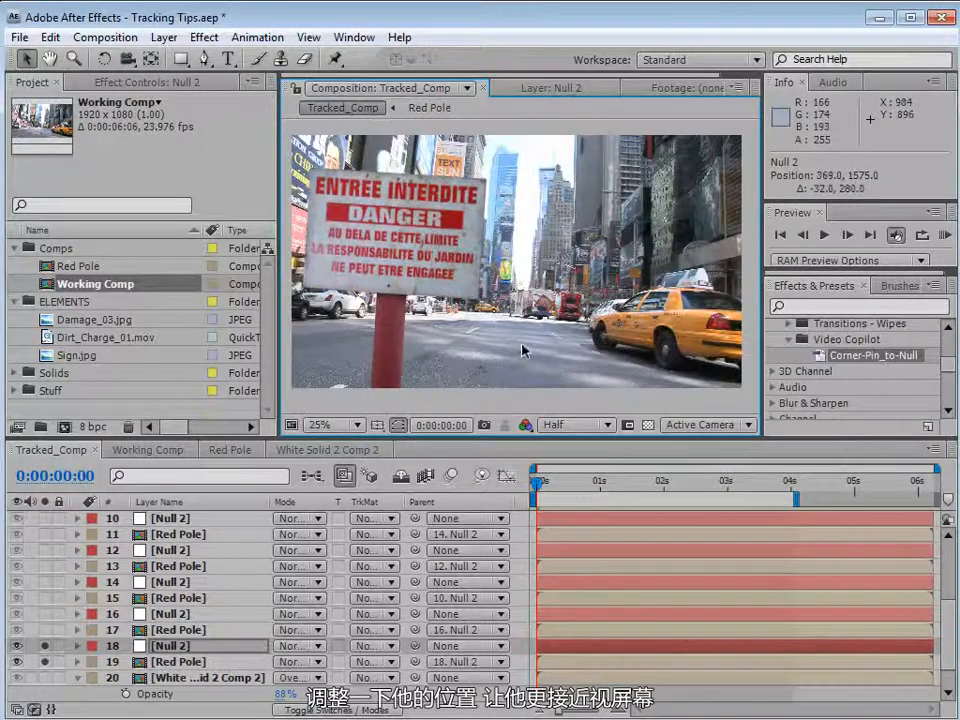
pyautogui.press('KP_0')
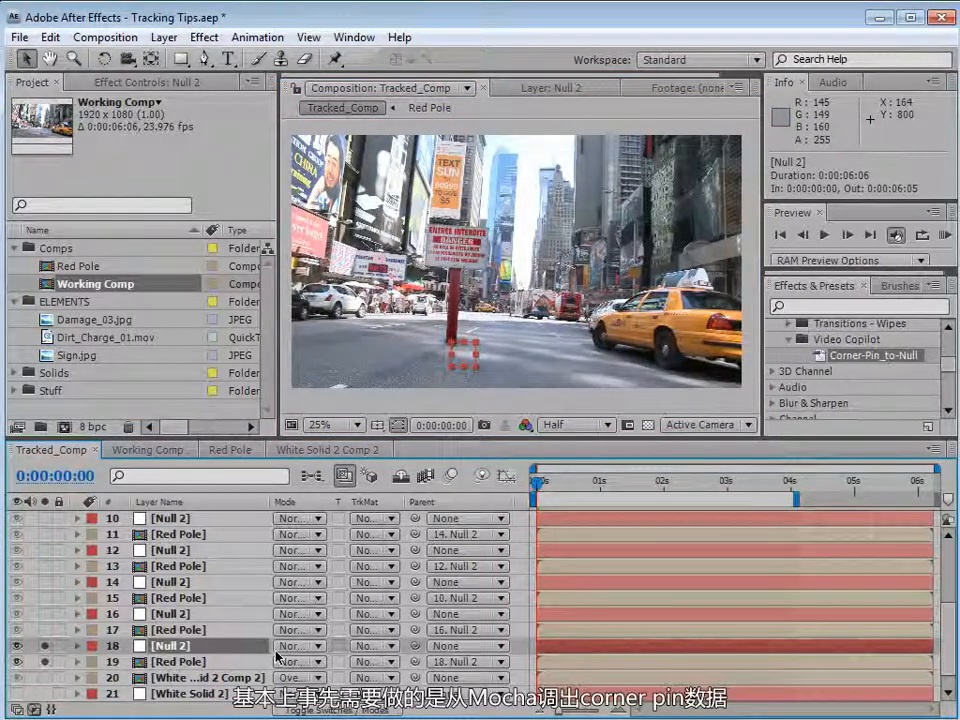
# Select the White Solid 2 Comp 2 layer and look at its effect controls and the project panel.
pyautogui.click(200, 678)
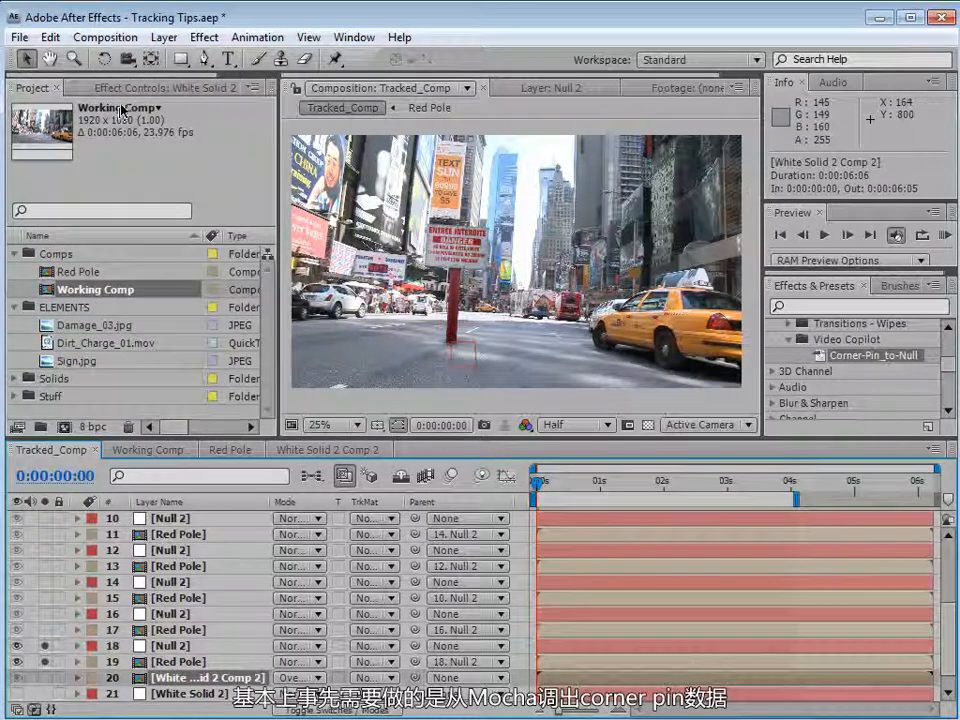
pyautogui.click(95, 84)
pyautogui.click(30, 84)
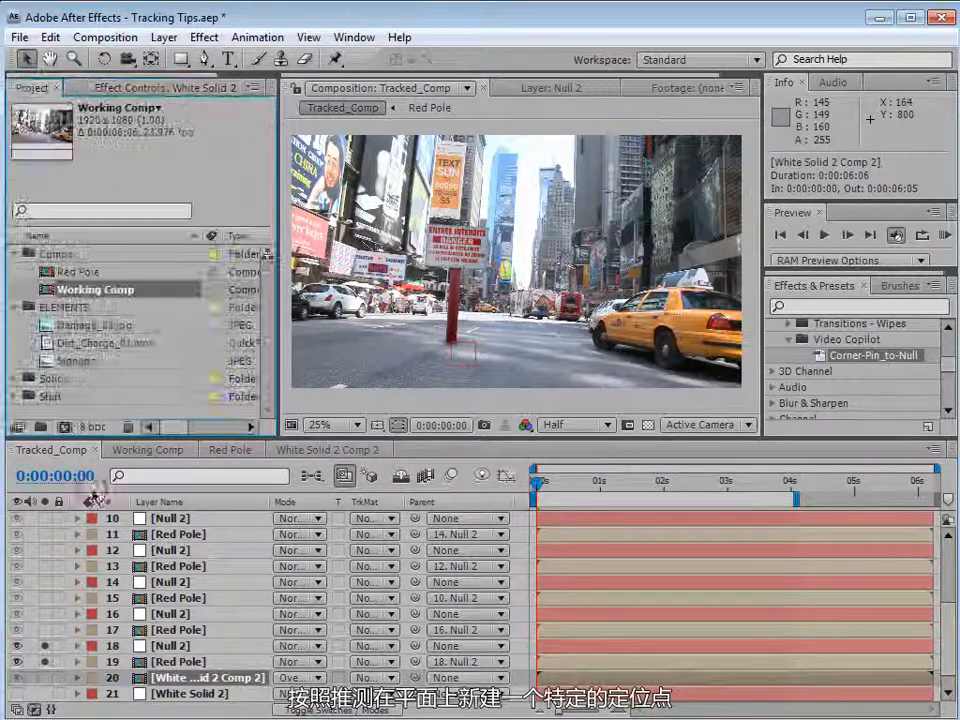
# Select the Null 2 layer and move it to position about 801, 991 near the frame's lower edge.
pyautogui.click(170, 646)
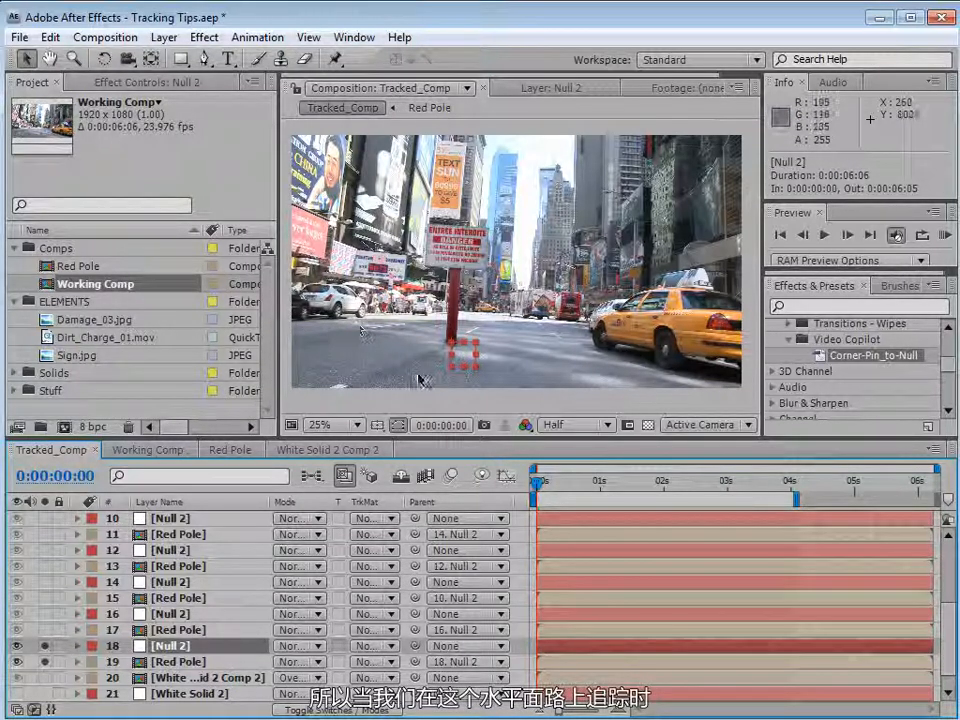
pyautogui.moveTo(467, 362)
pyautogui.mouseDown()
pyautogui.moveTo(372, 344)
pyautogui.moveTo(364, 354)
pyautogui.moveTo(485, 390)
pyautogui.mouseUp()
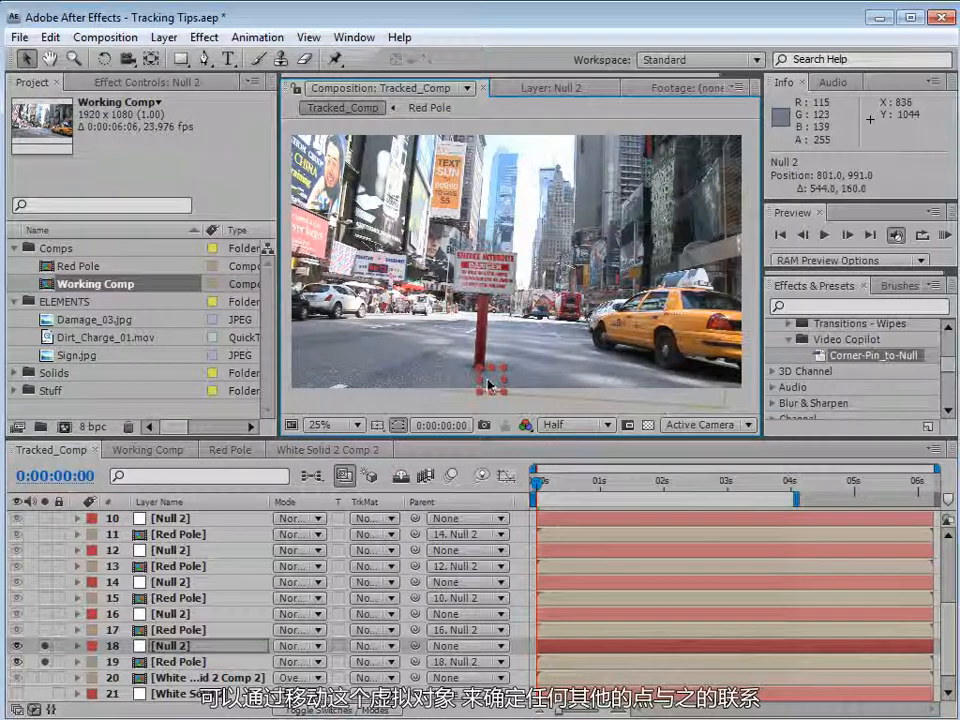
# Play back the comp briefly, then move the null to position about 577, 863 below the sign pole.
pyautogui.press('space')
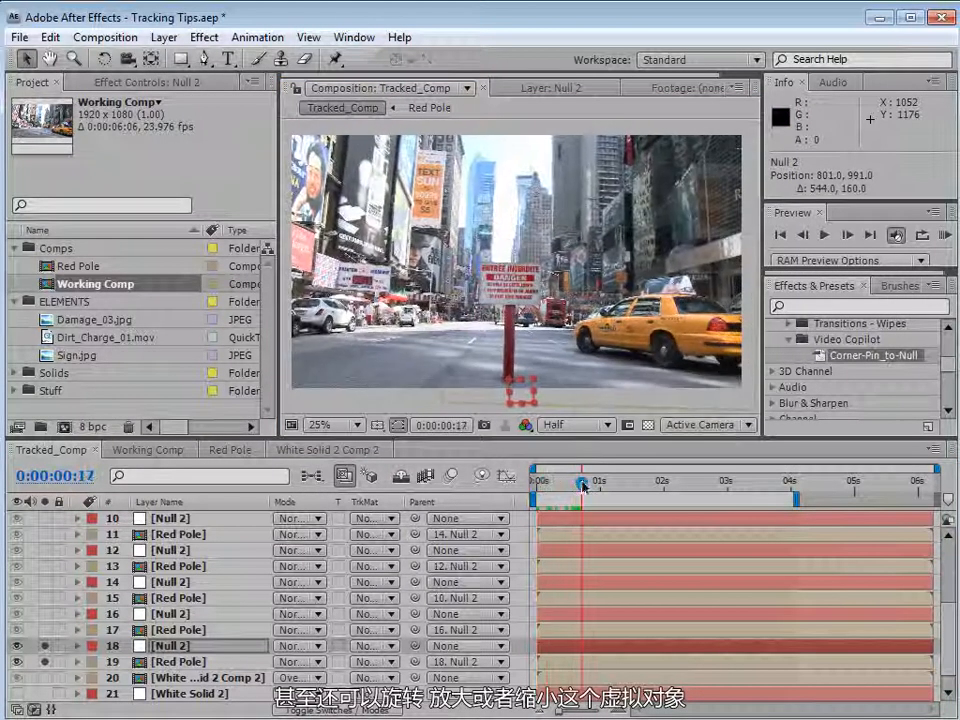
pyautogui.press('space')
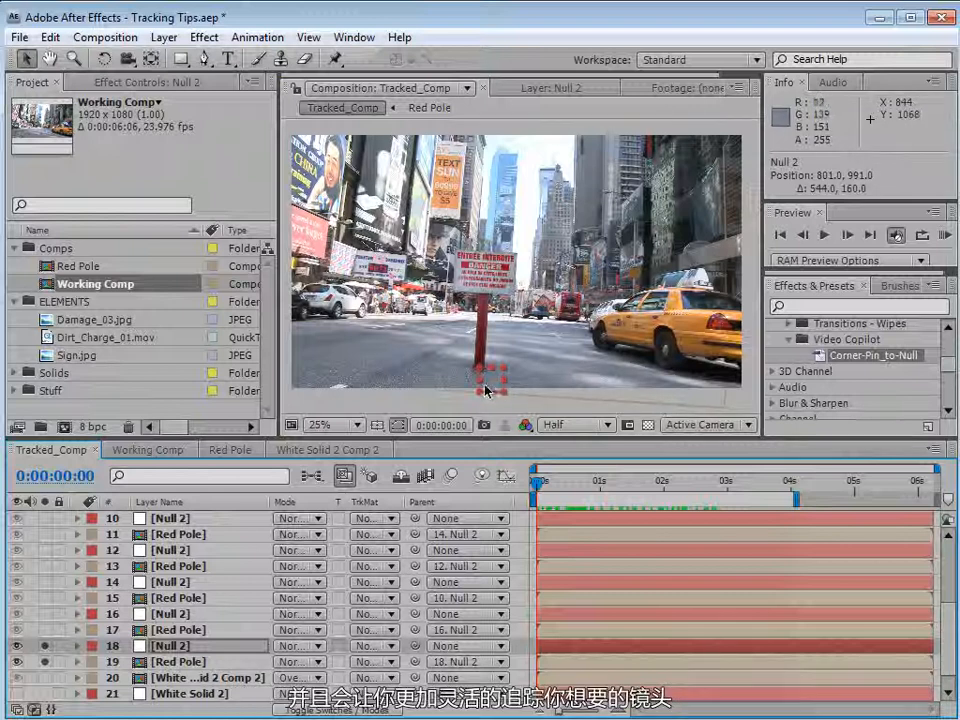
pyautogui.moveTo(500, 390); pyautogui.dragTo(440, 356)
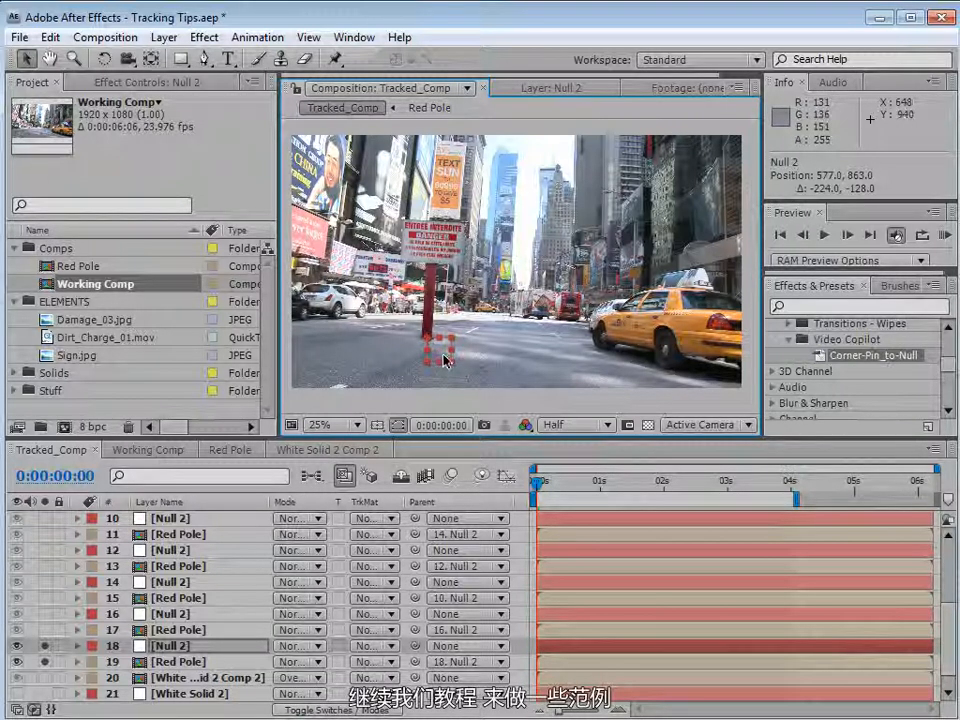
# Switch to Working Comp and zoom the timeline out to show the whole duration.
pyautogui.click(140, 450)
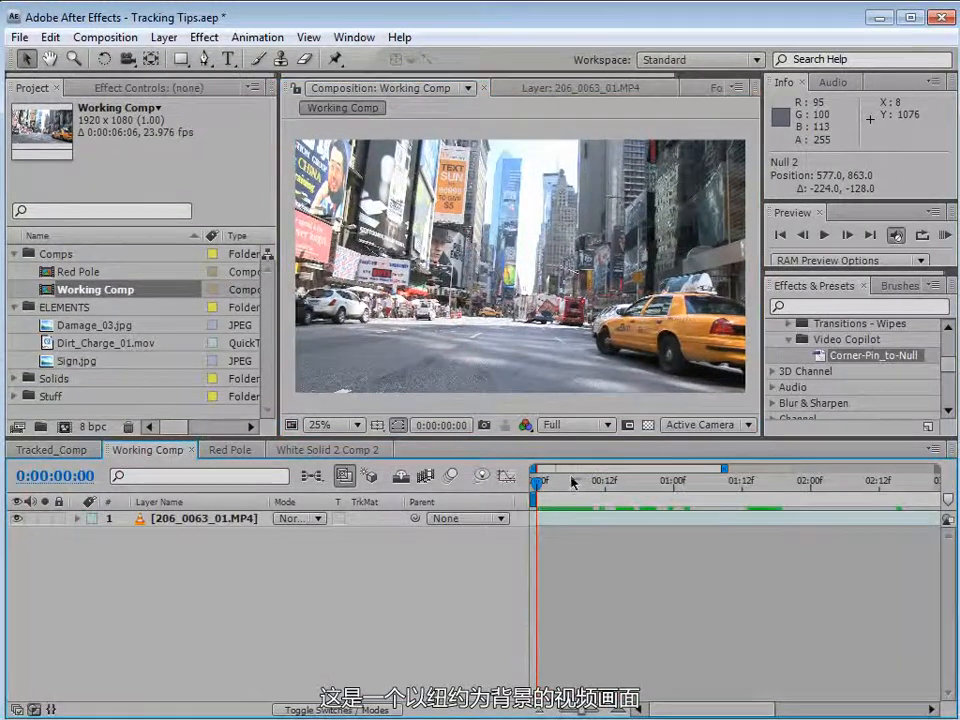
pyautogui.click(578, 487)
pyautogui.moveTo(578, 487); pyautogui.dragTo(484, 523)
pyautogui.press('-')
pyautogui.press('-')
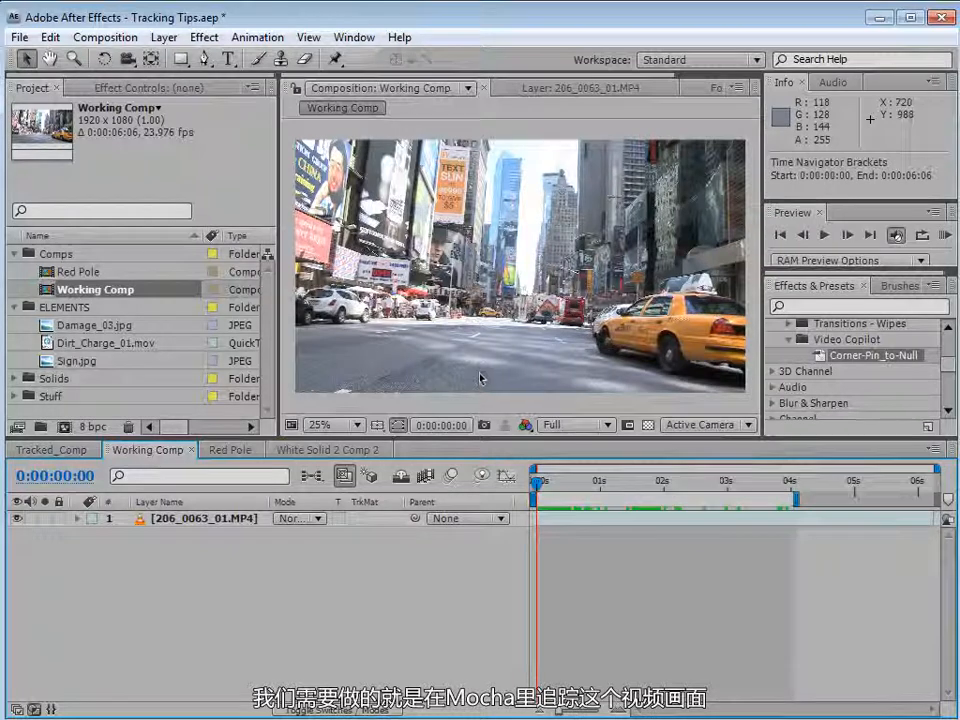
# Select the footage layer and add Working Comp to the render queue.
pyautogui.click(521, 341)
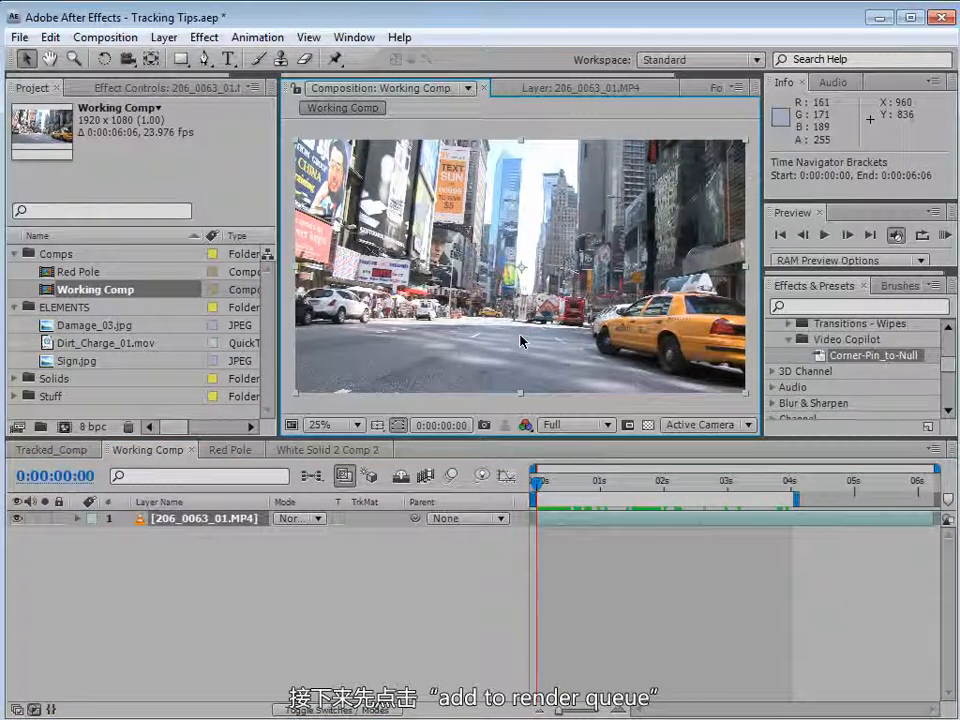
pyautogui.click(128, 37)
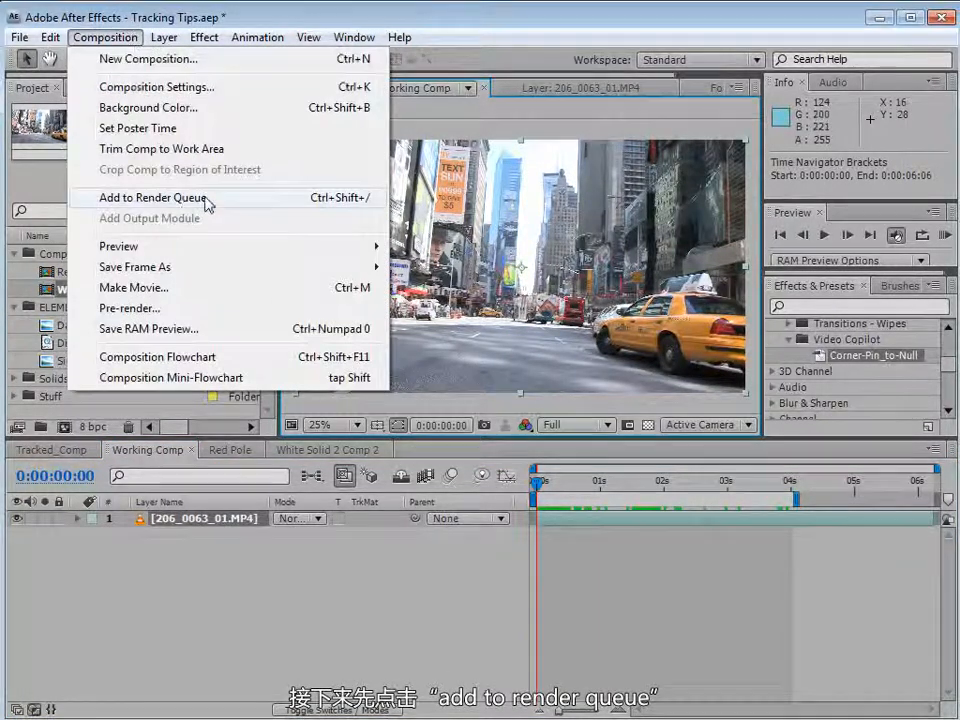
pyautogui.click(205, 197)
# Set the output module format to JPEG Sequence with quality 8 and render Working Comp.
pyautogui.click(164, 570)
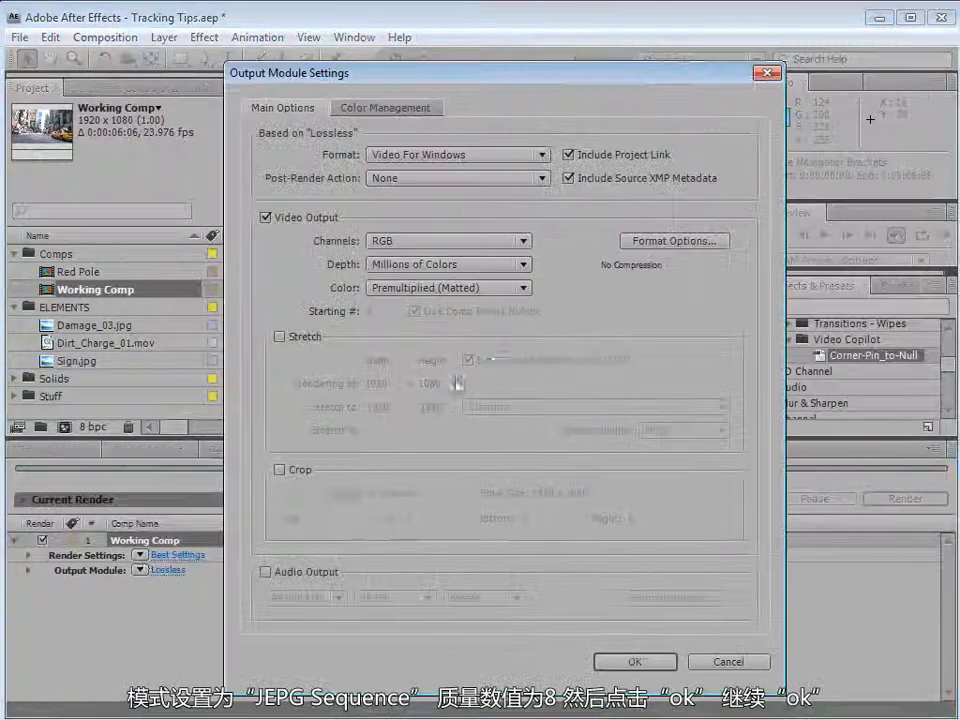
pyautogui.click(437, 154)
pyautogui.click(434, 383)
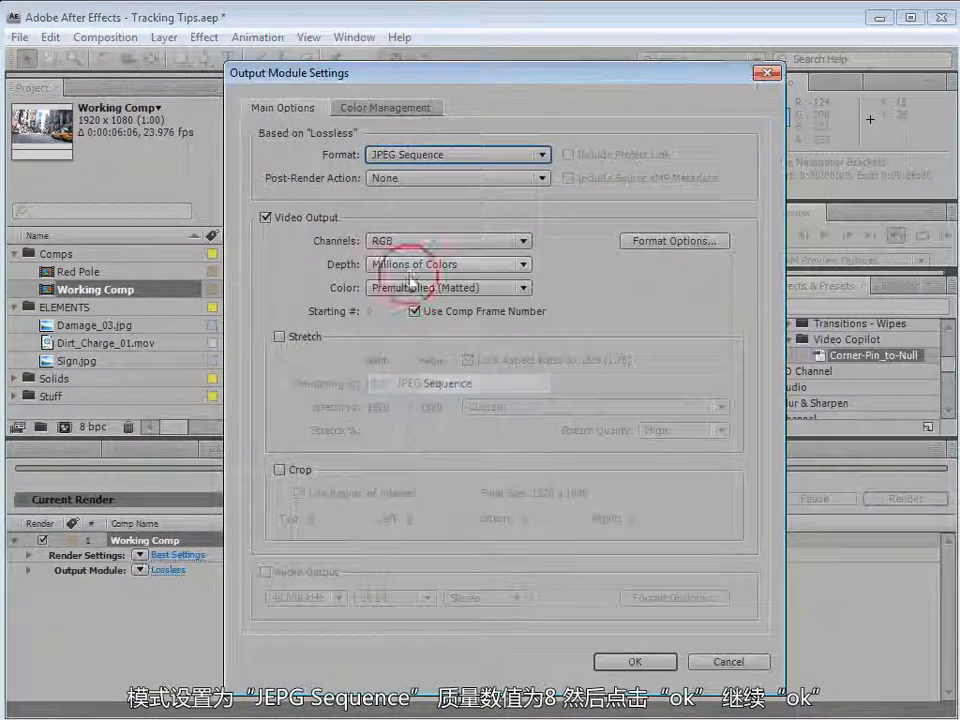
pyautogui.click(675, 241)
pyautogui.moveTo(958, 576); pyautogui.dragTo(304, 187)
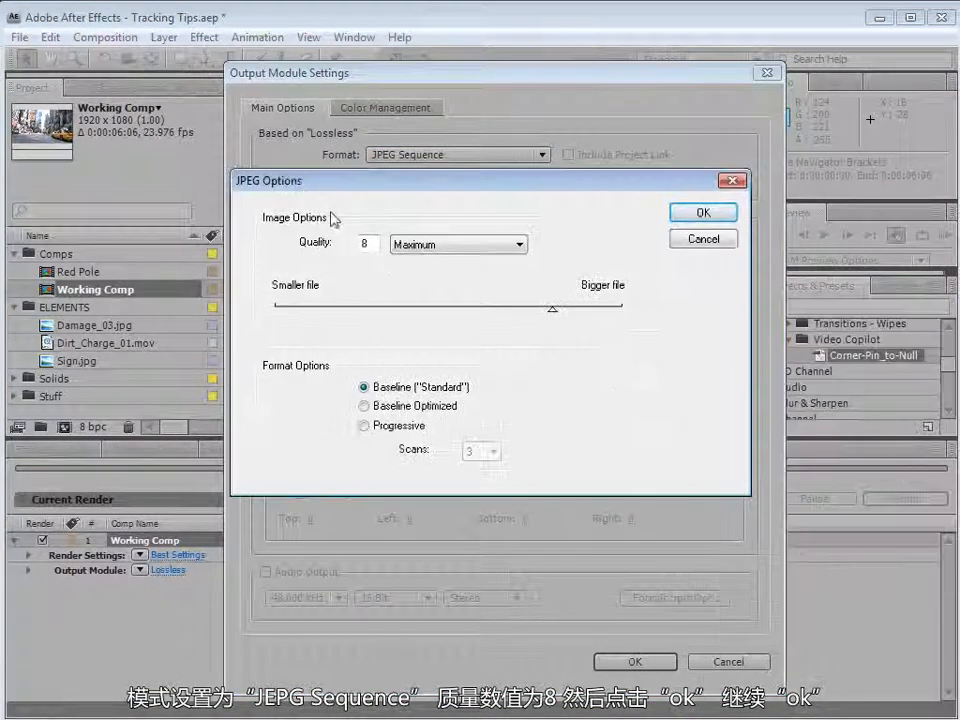
pyautogui.click(697, 222)
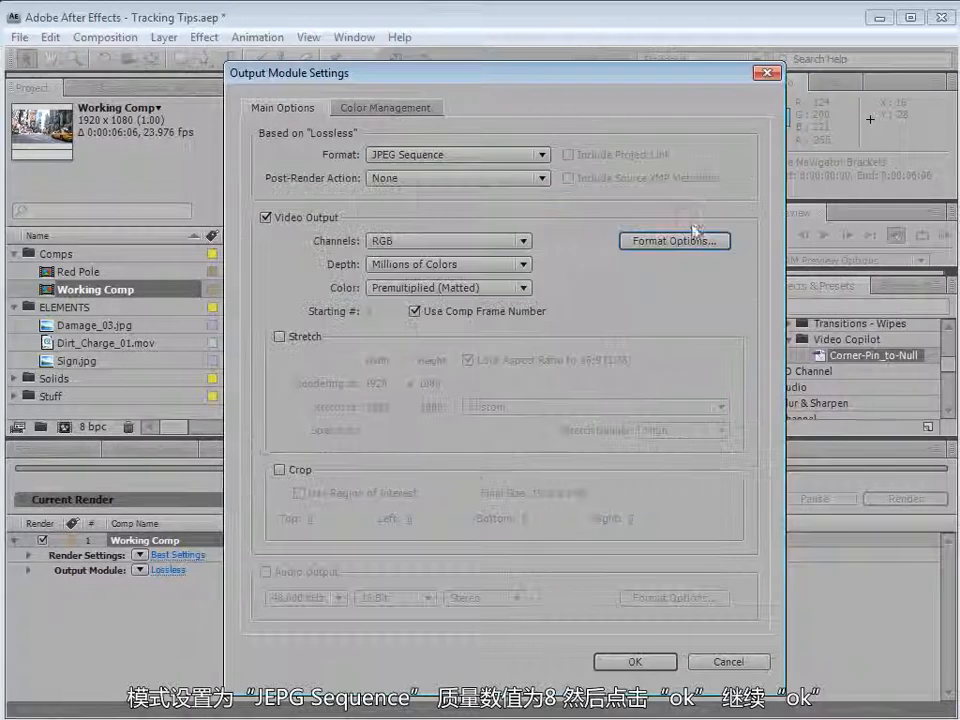
pyautogui.click(635, 661)
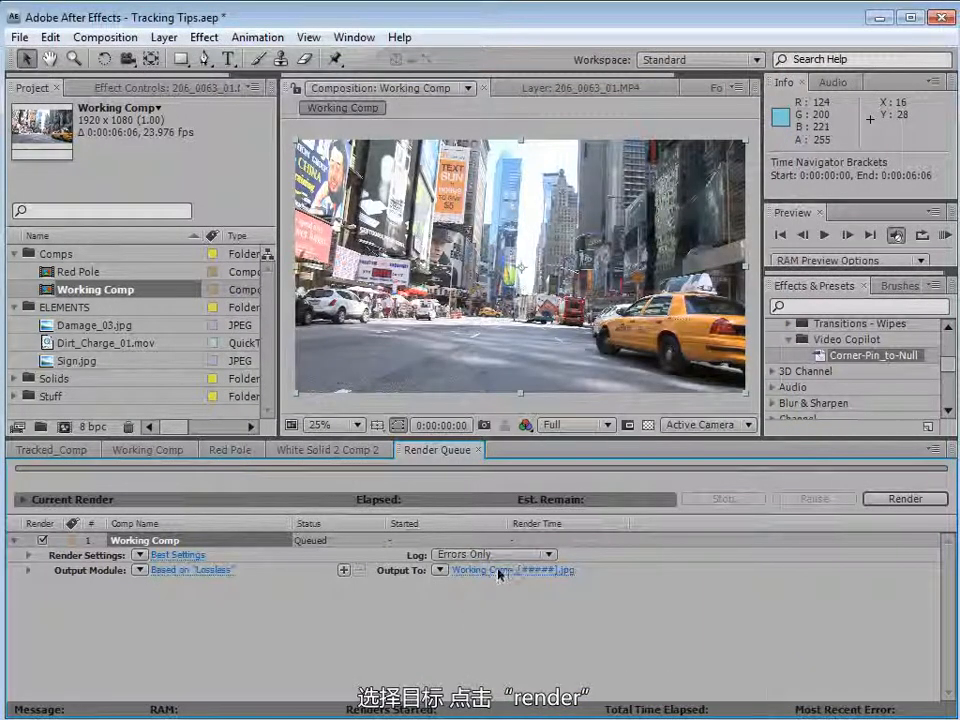
pyautogui.click(890, 499)
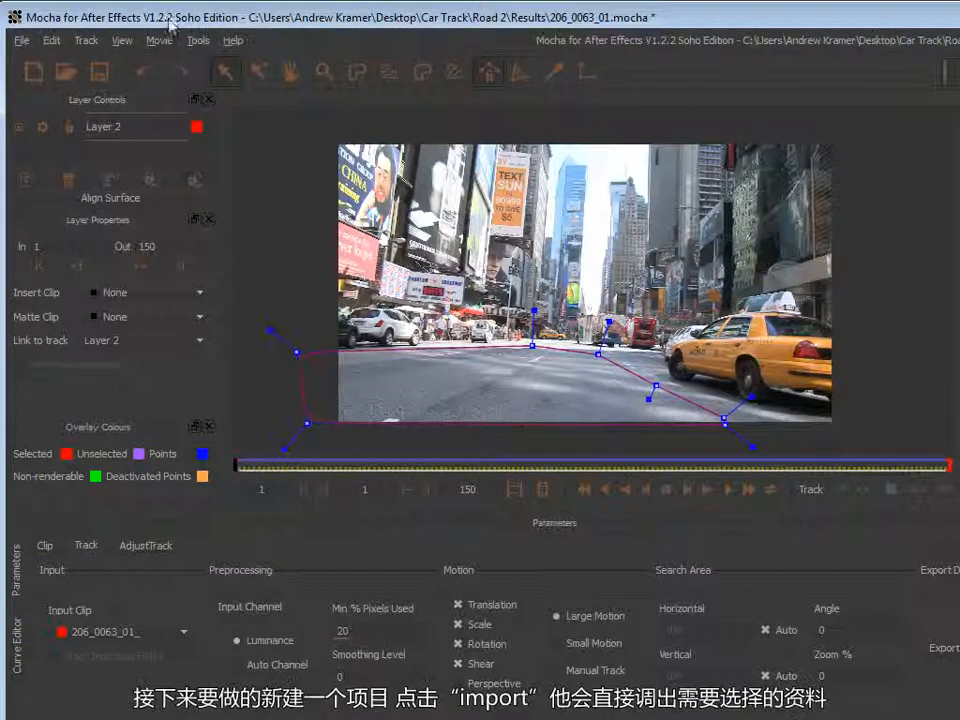
# Switch to Mocha, start a new project, and import 206_0063_01_00044.jpg from the Road 2 folder as the clip.
pyautogui.click(21, 40)
pyautogui.click(90, 62)
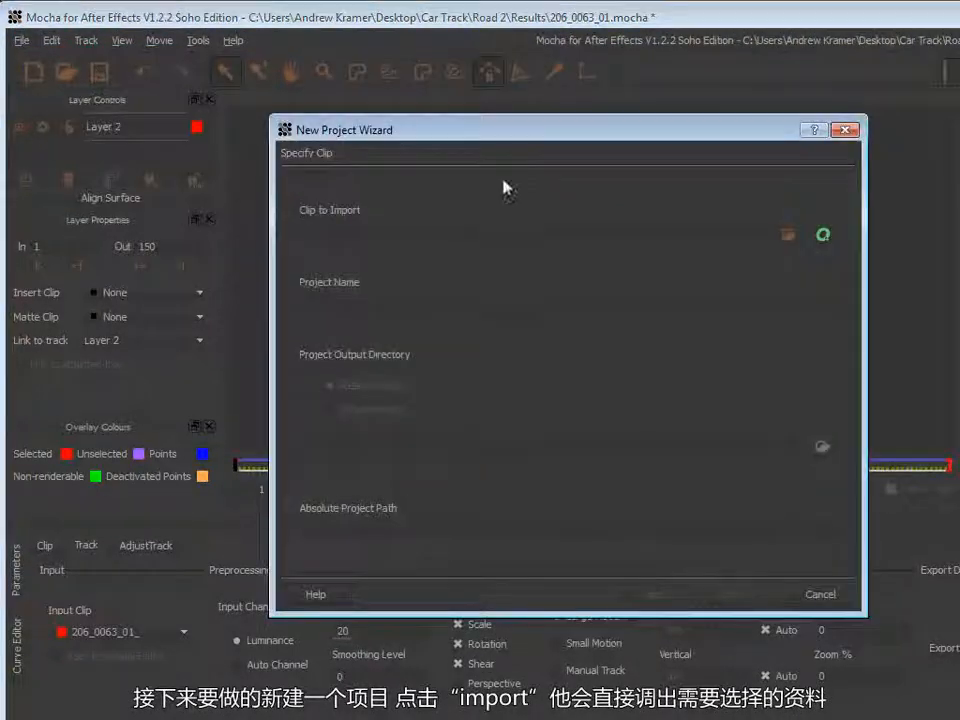
pyautogui.click(788, 235)
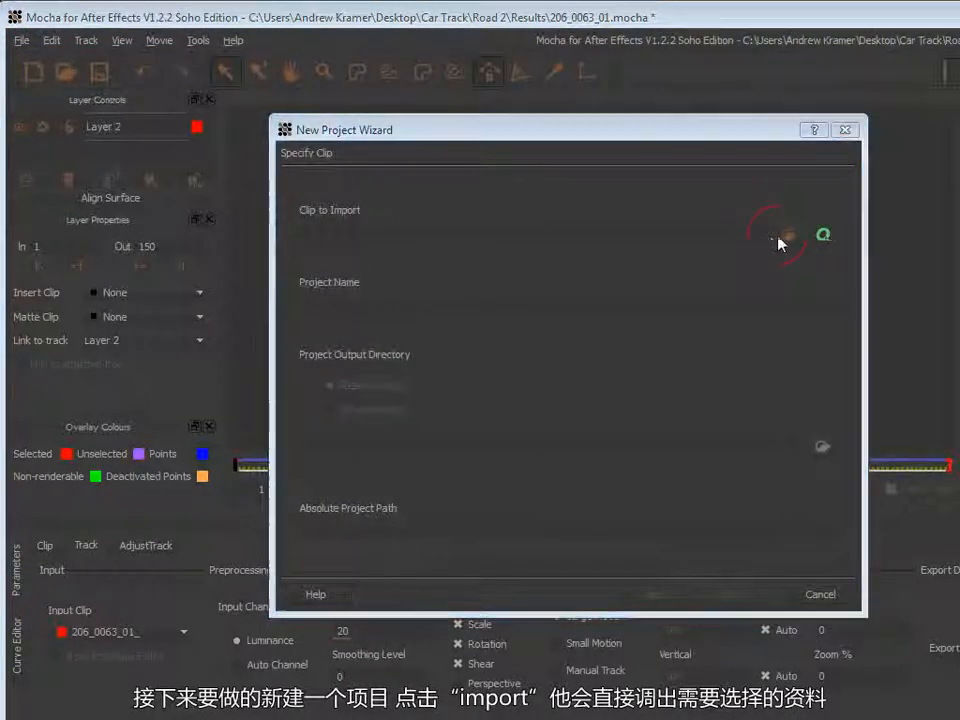
pyautogui.click(365, 190)
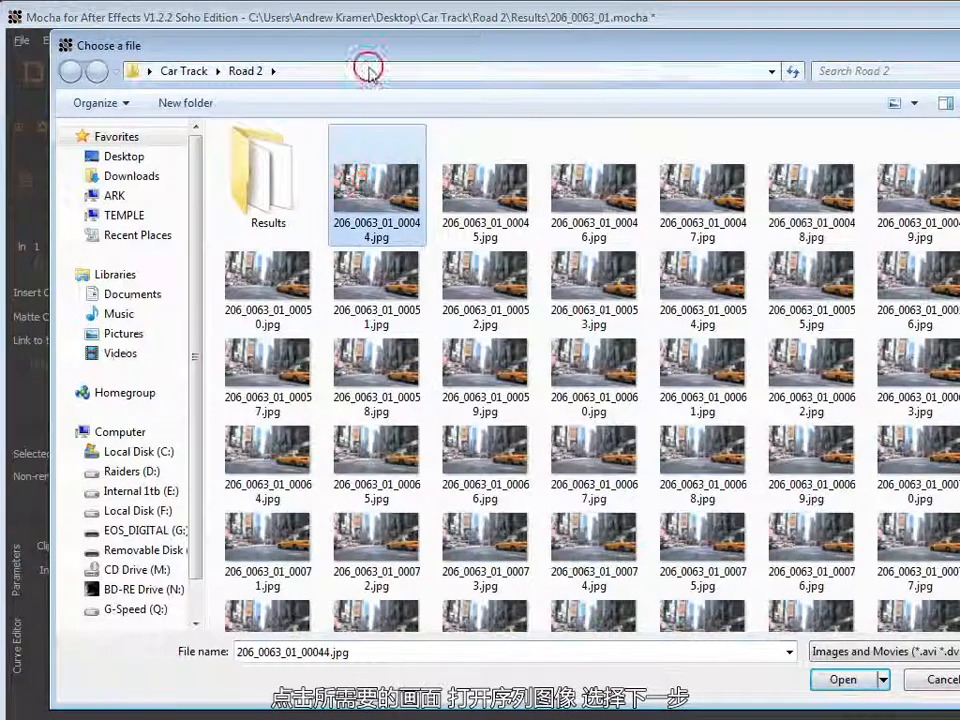
pyautogui.moveTo(386, 48); pyautogui.dragTo(358, 30)
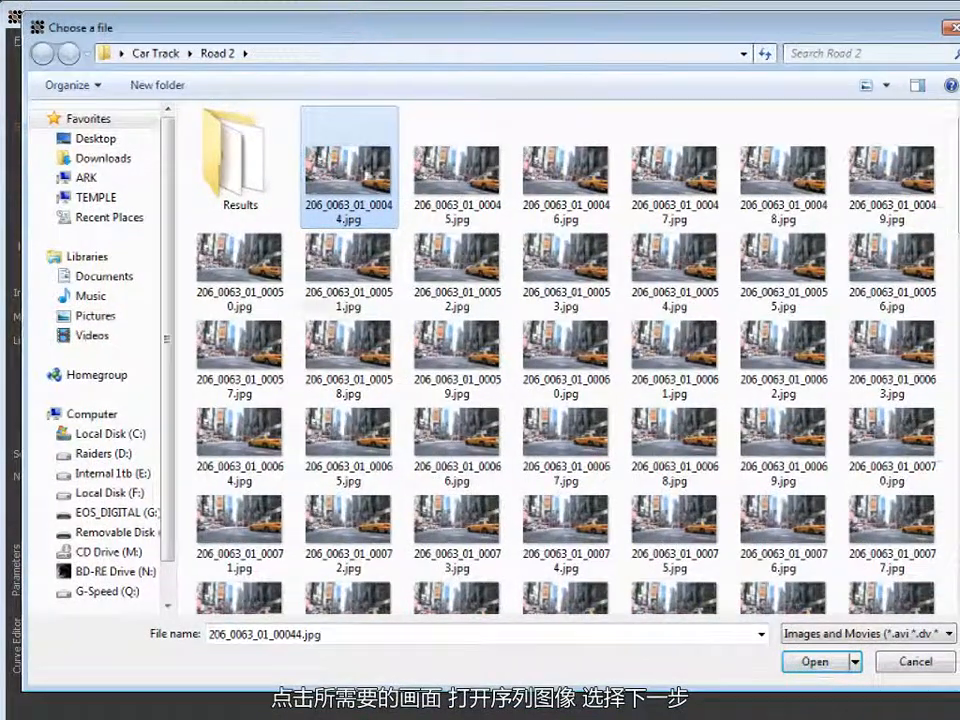
pyautogui.click(814, 664)
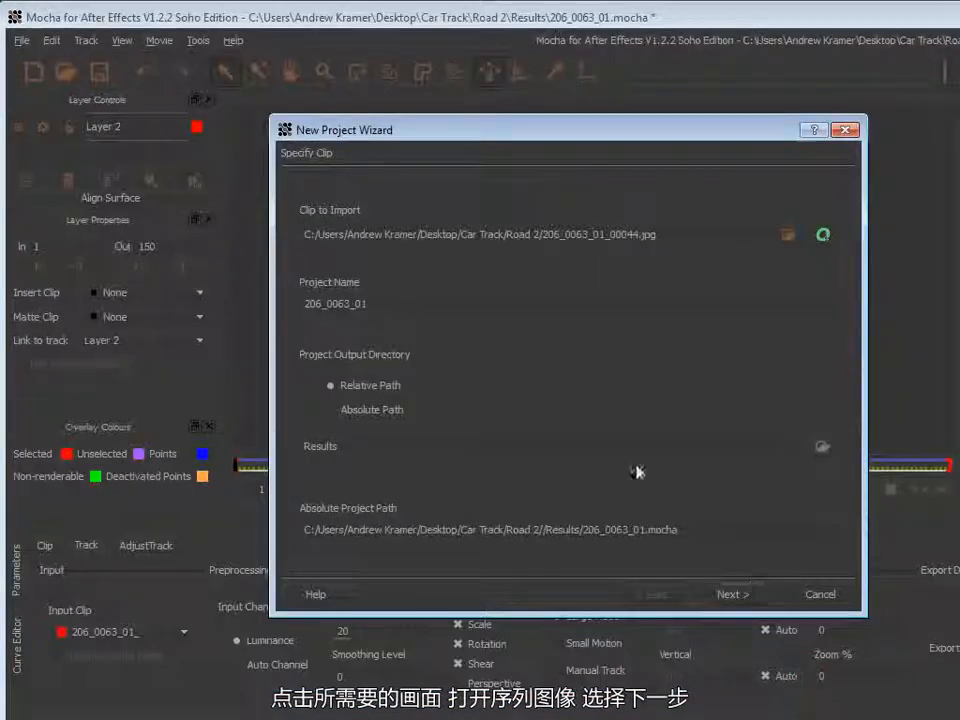
# Continue the New Project Wizard, overwriting the existing project file, and accept the clip's frame range.
pyautogui.click(731, 594)
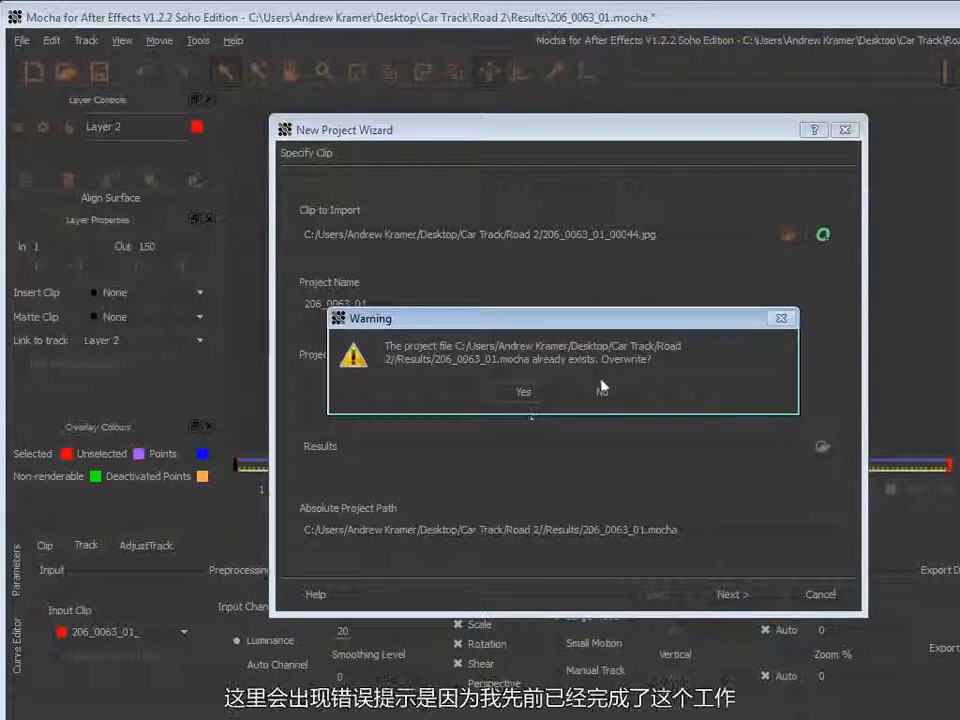
pyautogui.click(512, 392)
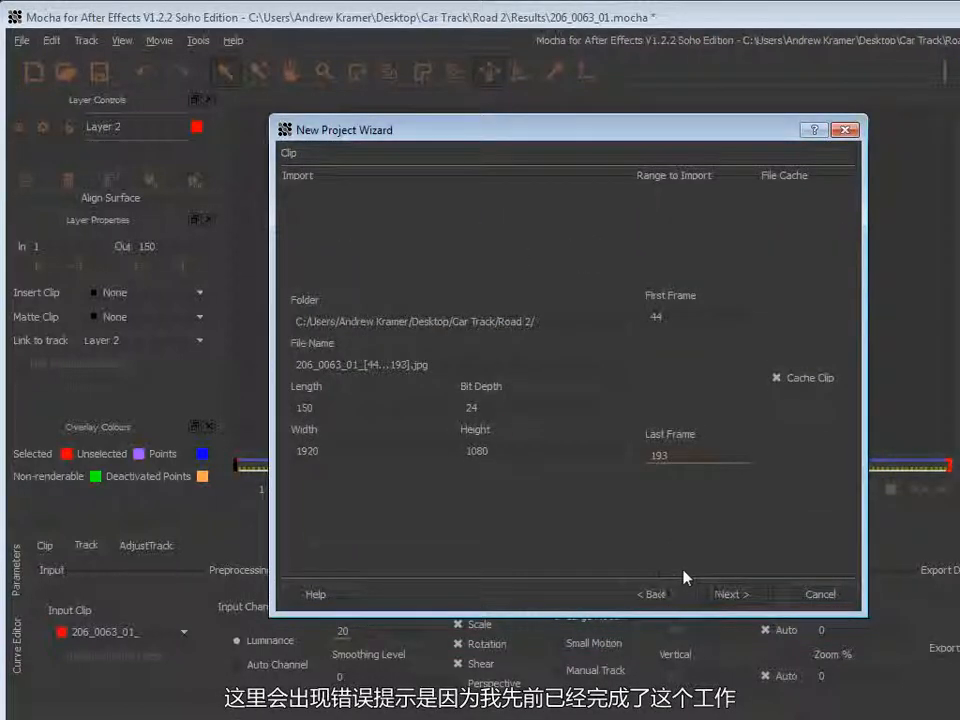
pyautogui.click(707, 594)
# Set the project frame rate to 23.976 fps, finish the wizard and confirm the clip retention dialog.
pyautogui.click(714, 281)
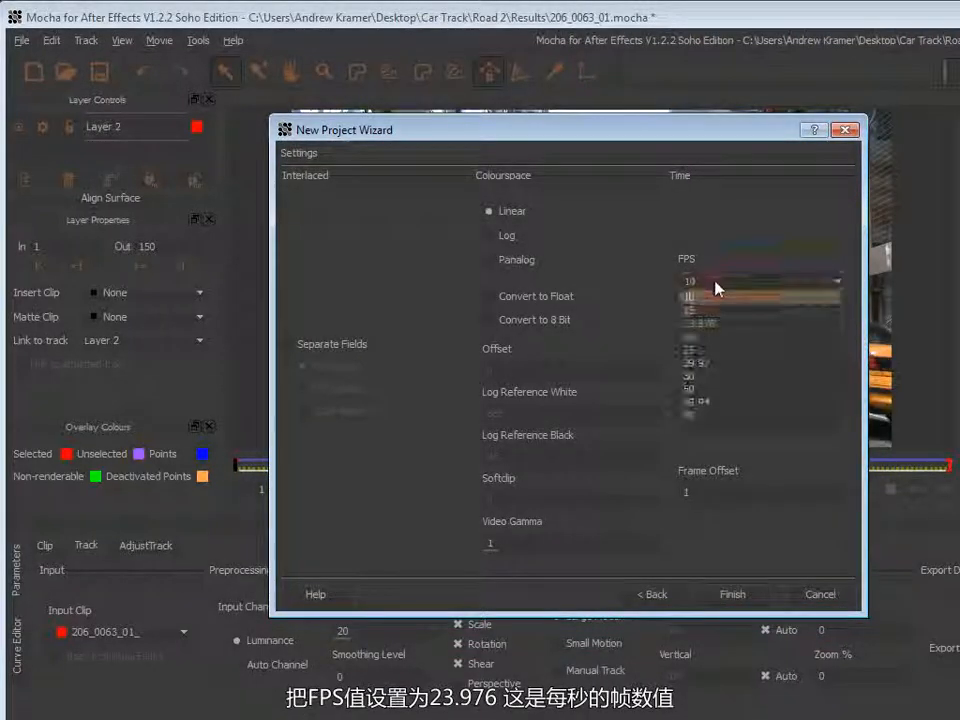
pyautogui.click(720, 323)
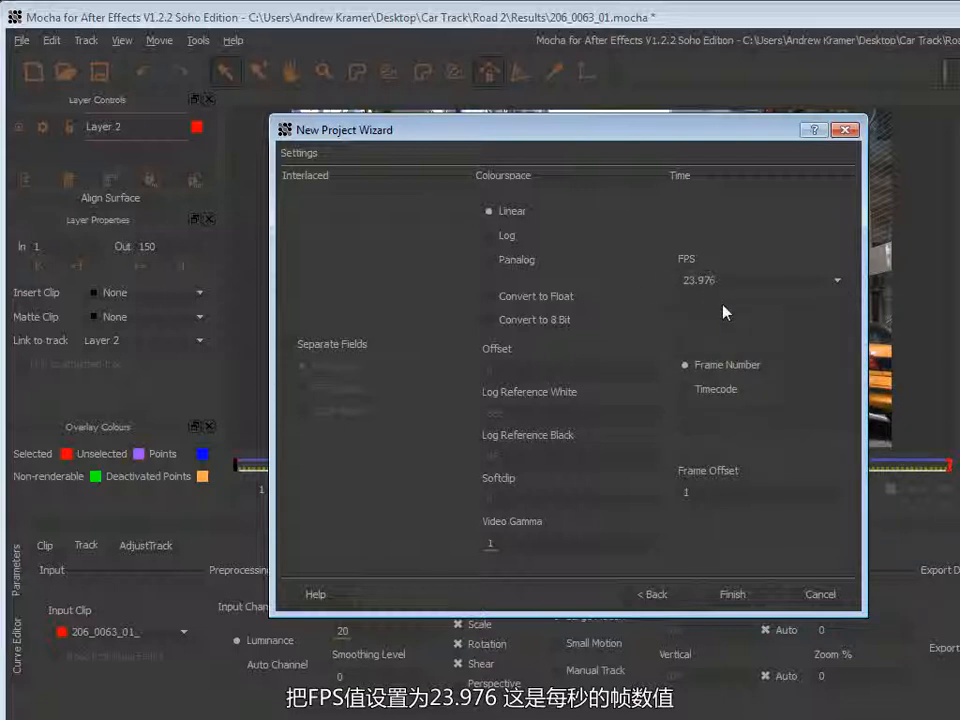
pyautogui.click(724, 598)
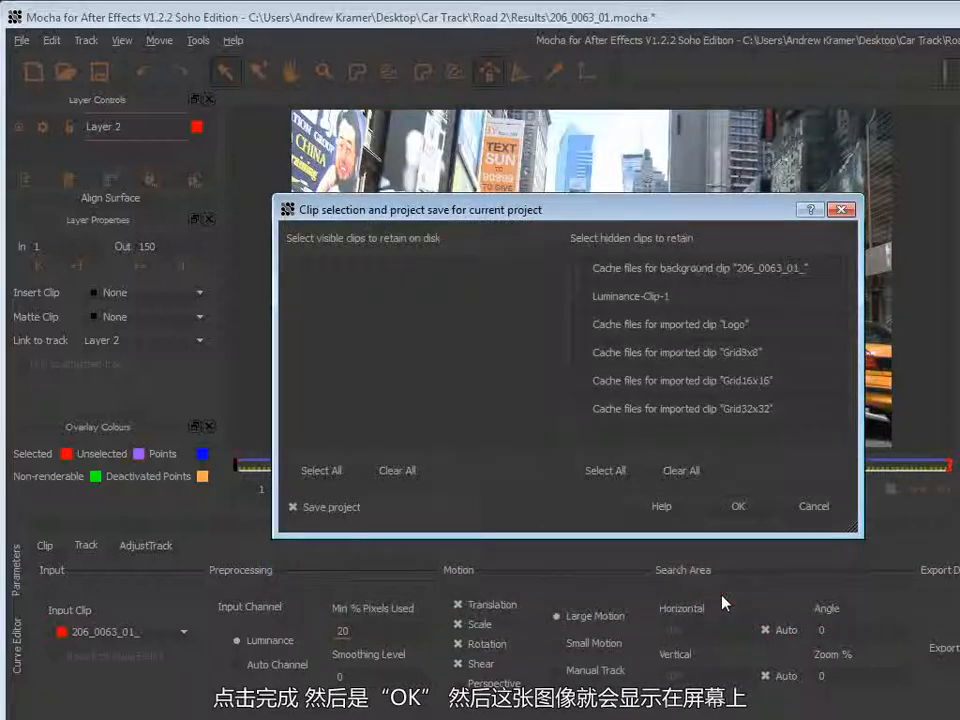
pyautogui.click(738, 506)
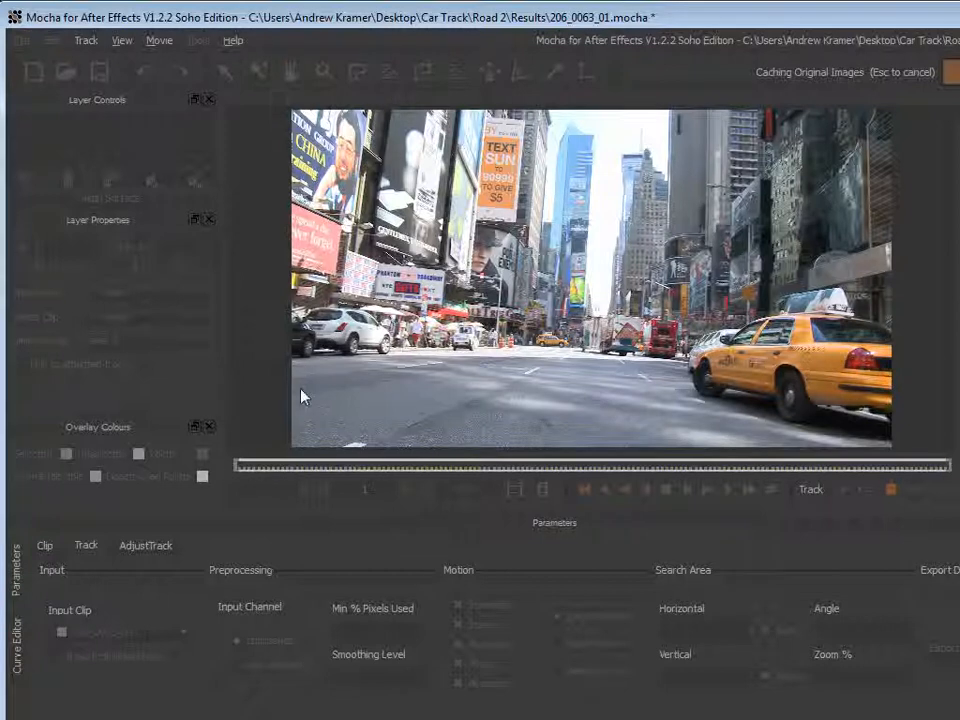
# Draw a closed X-spline shape around the road surface ahead, extending past the frame's lower corners.
pyautogui.moveTo(237, 466)
pyautogui.mouseDown()
pyautogui.moveTo(943, 464)
pyautogui.moveTo(768, 476)
pyautogui.moveTo(236, 468)
pyautogui.mouseUp()
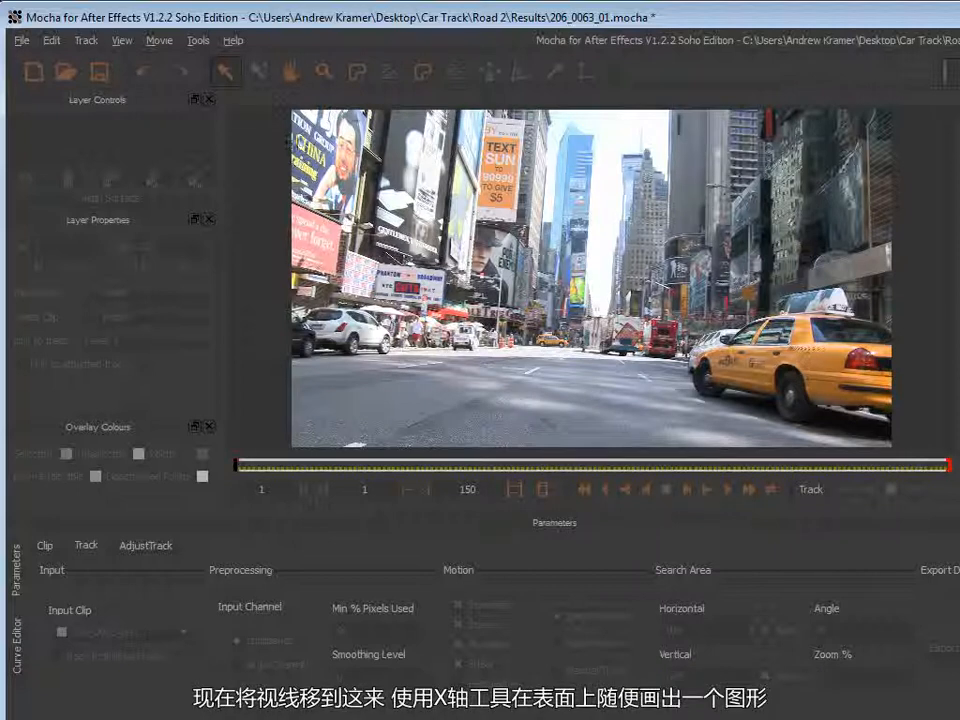
pyautogui.click(357, 80)
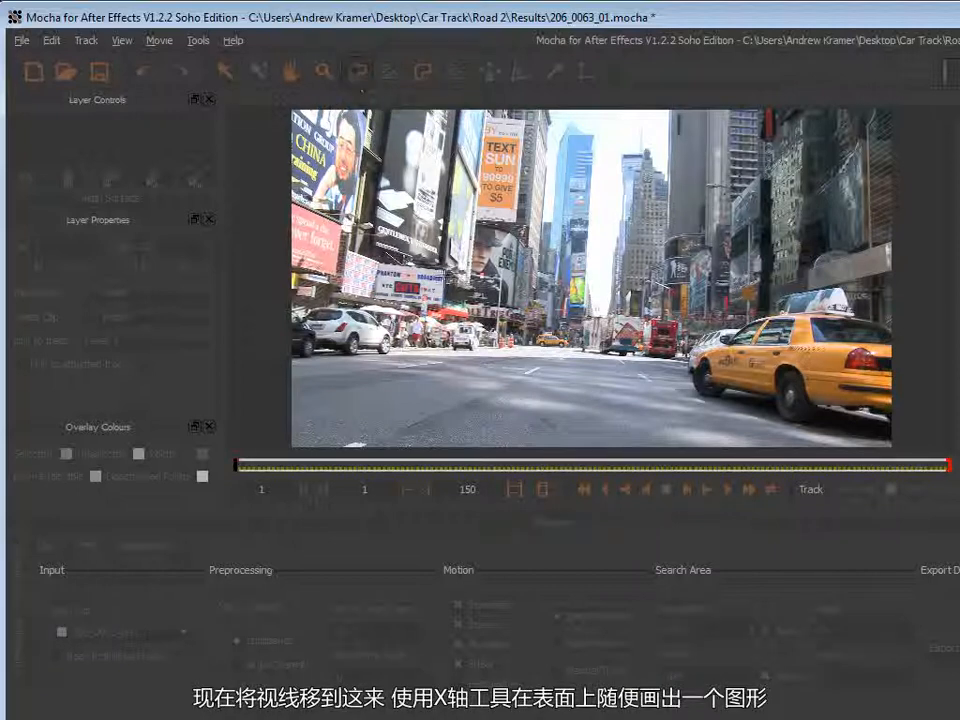
pyautogui.click(481, 356)
pyautogui.click(418, 355)
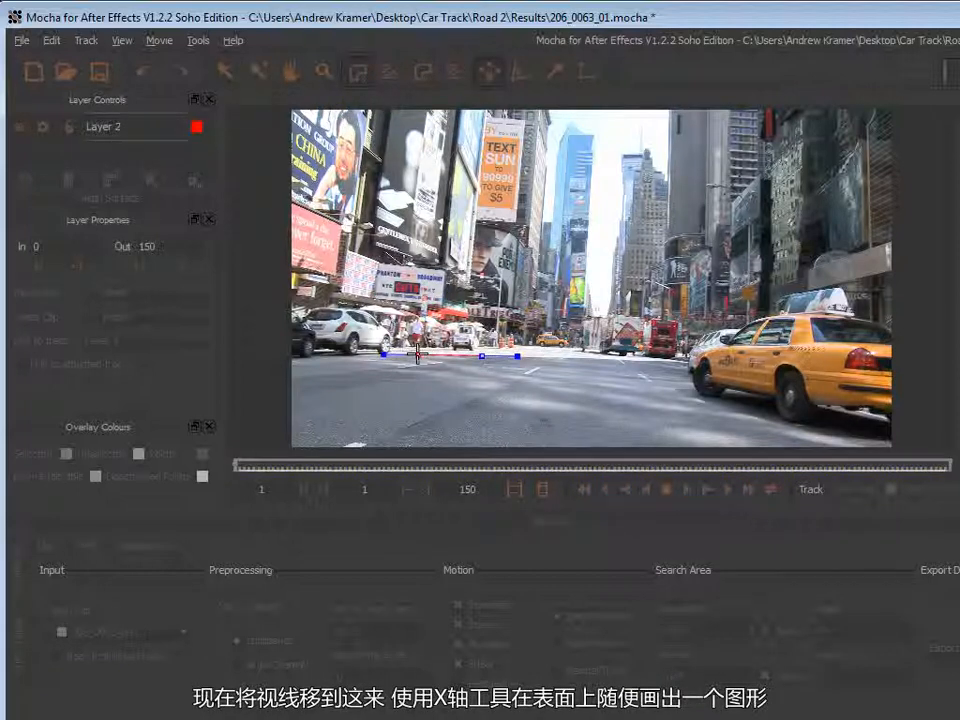
pyautogui.click(343, 363)
pyautogui.click(263, 373)
pyautogui.click(243, 437)
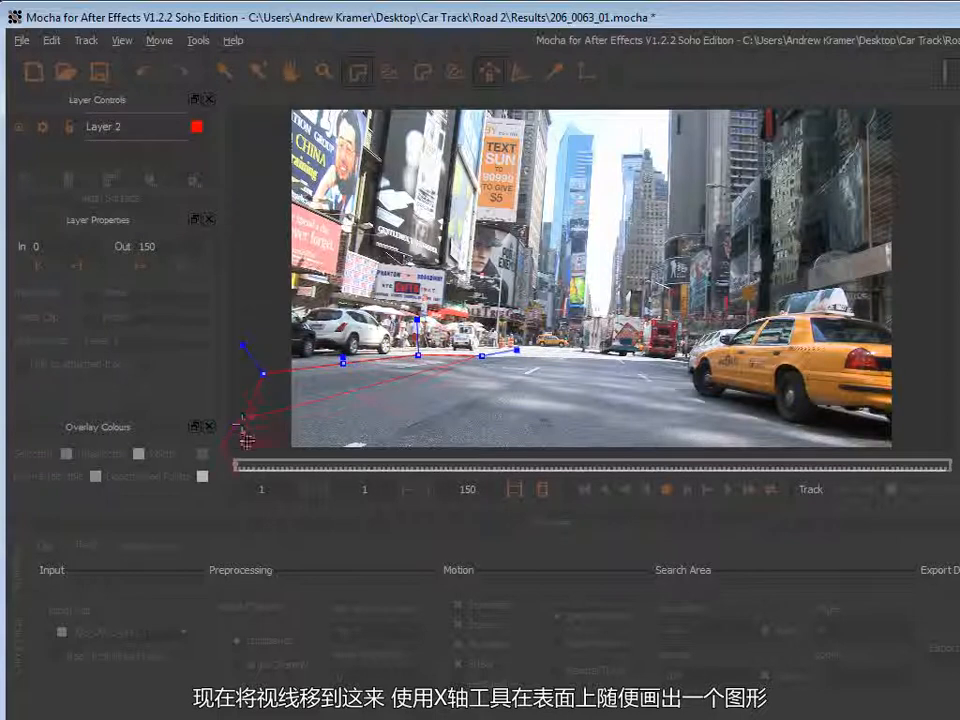
pyautogui.click(268, 447)
pyautogui.click(806, 450)
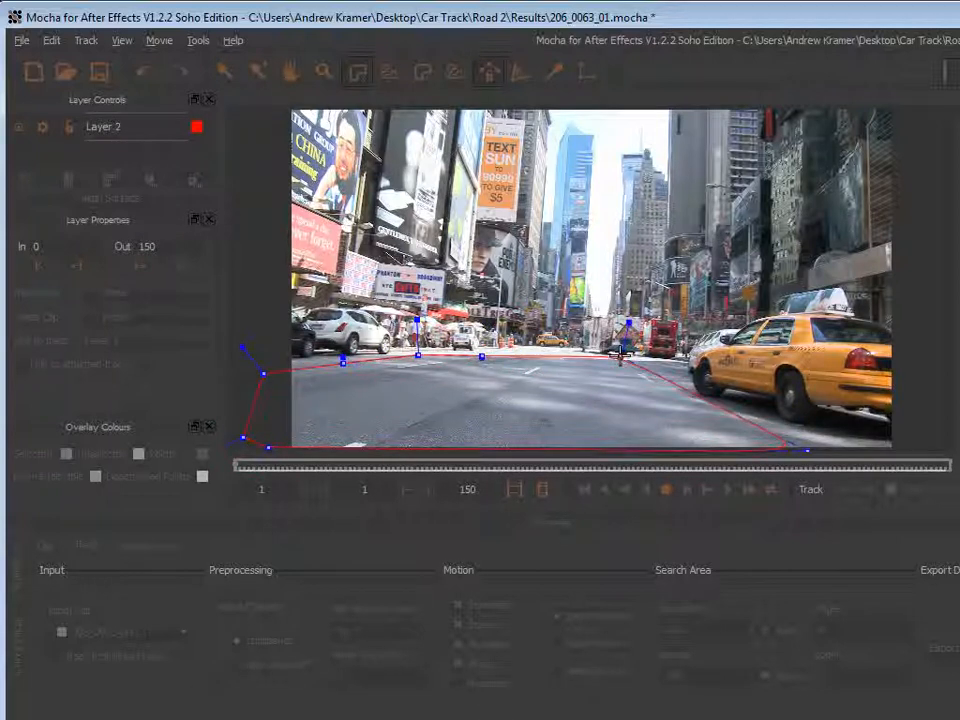
pyautogui.rightClick(541, 272)
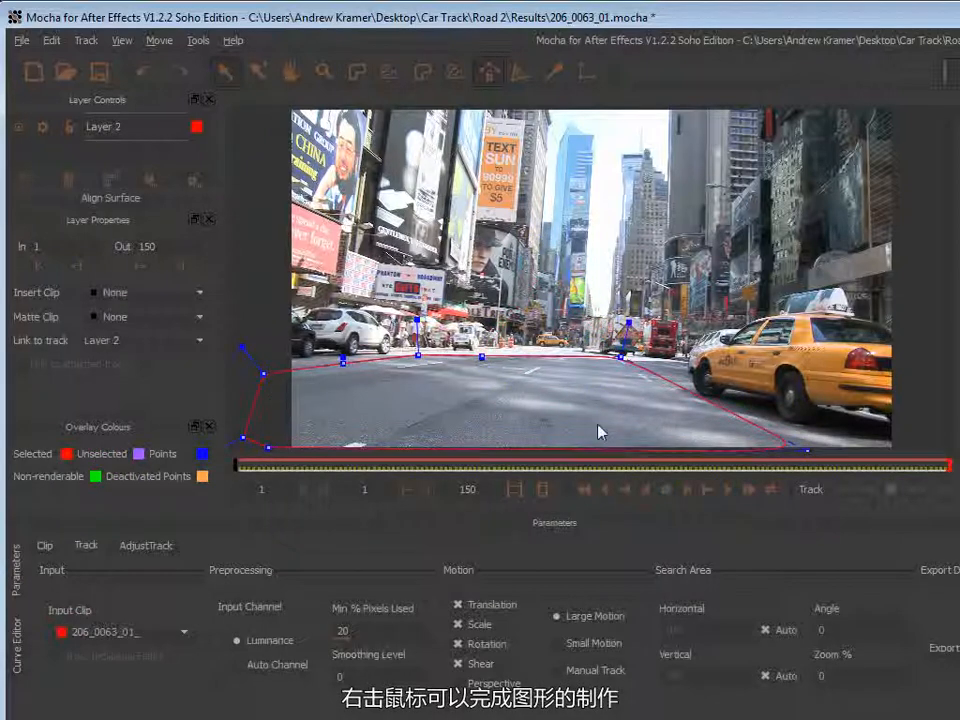
# Track the shape forward from frame 1 and stop tracking around frame 46.
pyautogui.click(942, 490)
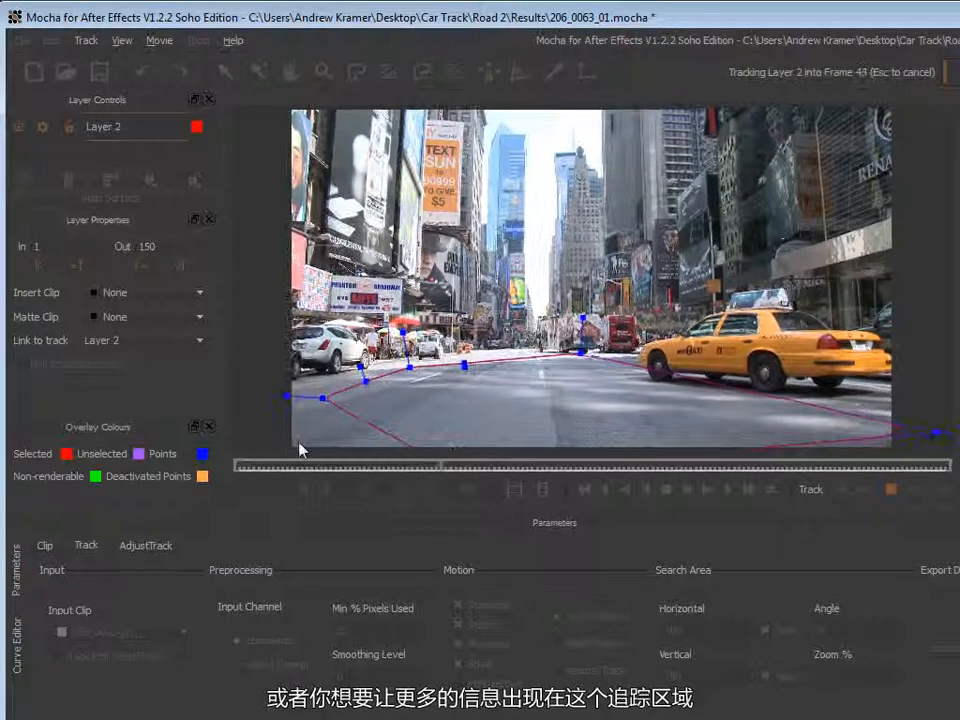
pyautogui.click(890, 490)
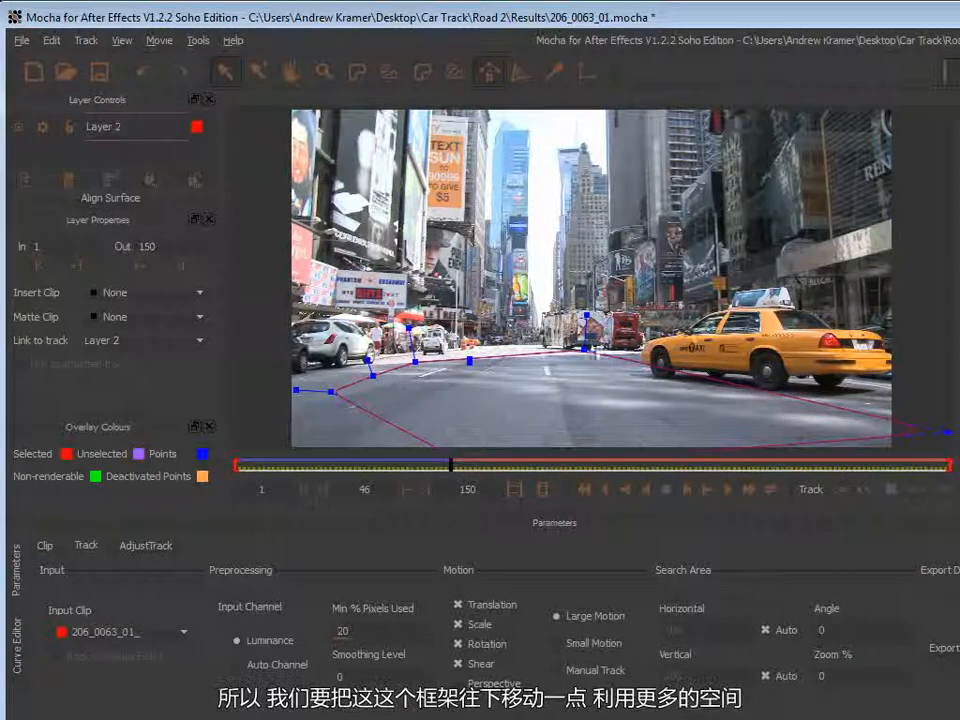
# Zoom the viewer out and reshape the spline points to cover more of the road area.
pyautogui.moveTo(586, 348); pyautogui.dragTo(556, 361)
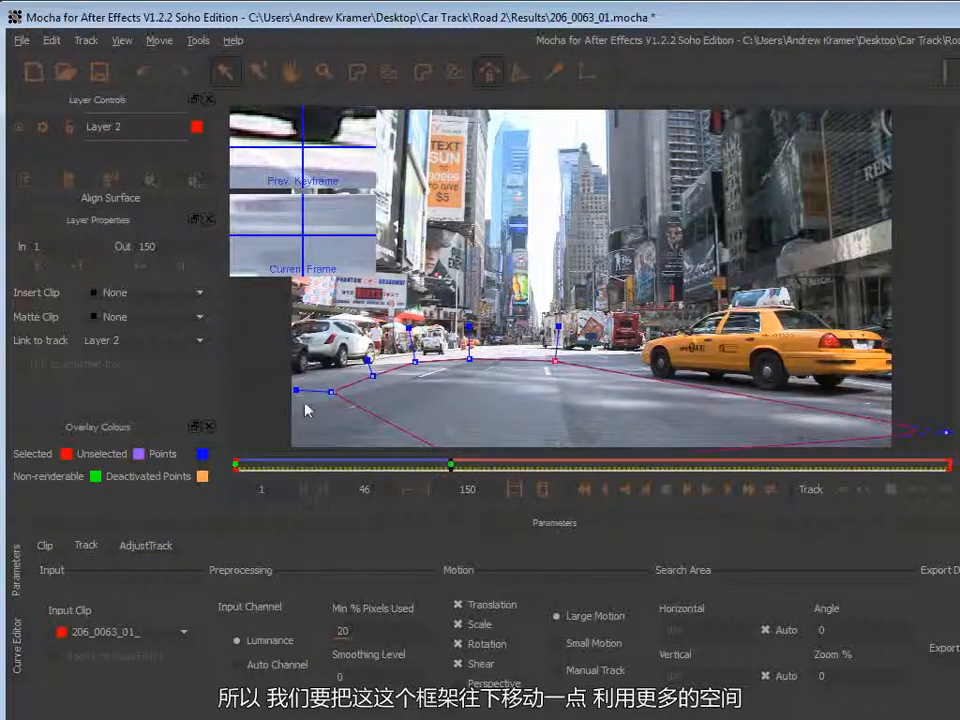
pyautogui.moveTo(331, 391); pyautogui.dragTo(246, 401)
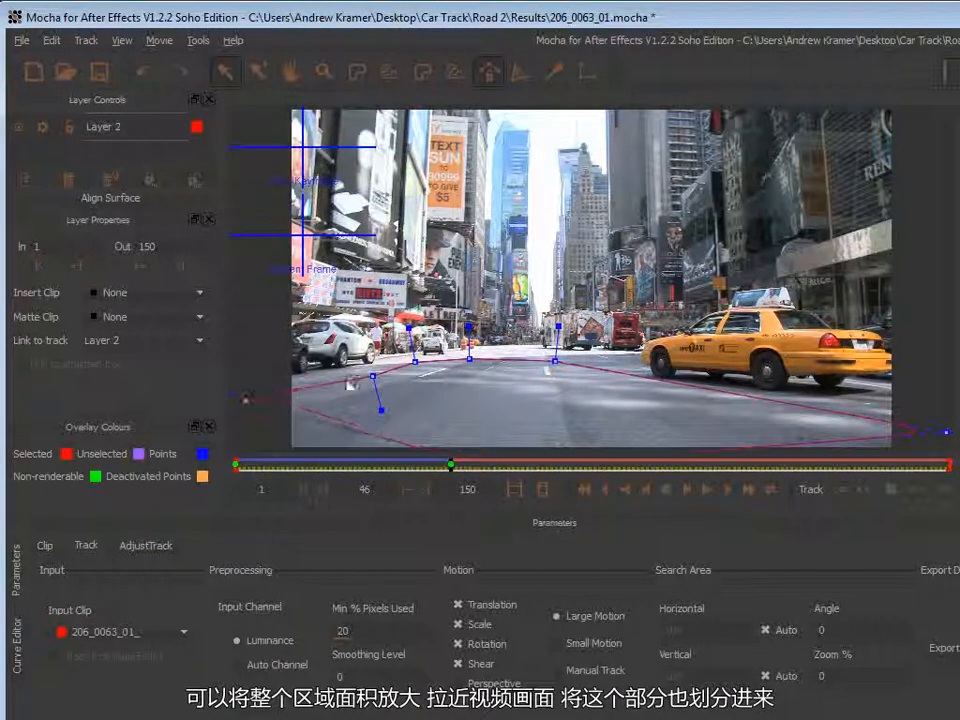
pyautogui.moveTo(372, 373); pyautogui.dragTo(333, 374)
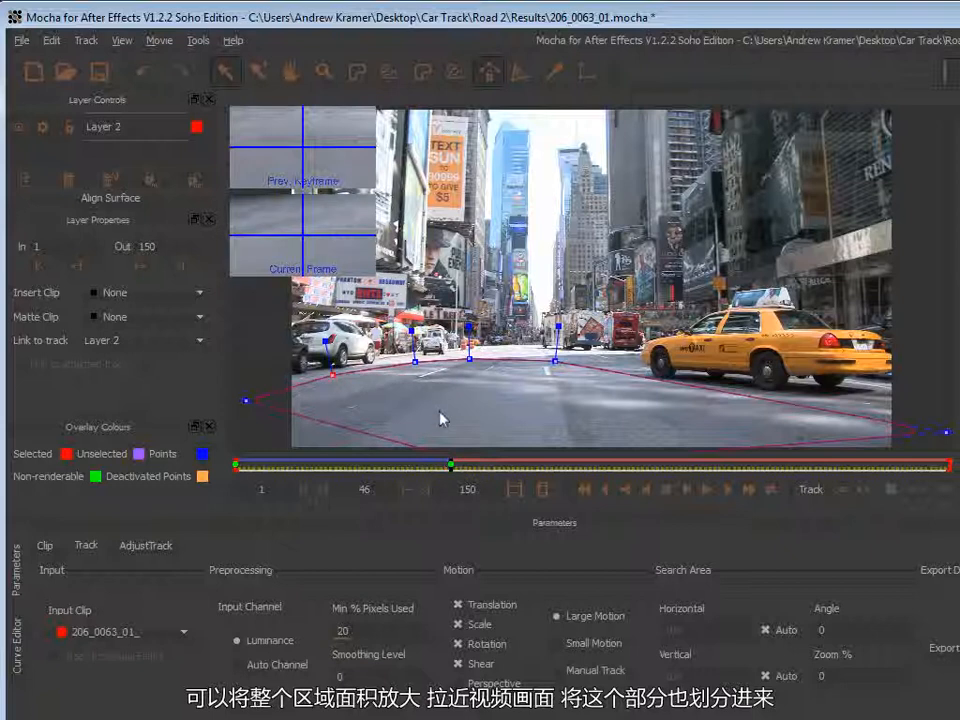
pyautogui.click(324, 74)
pyautogui.moveTo(459, 290); pyautogui.dragTo(402, 233)
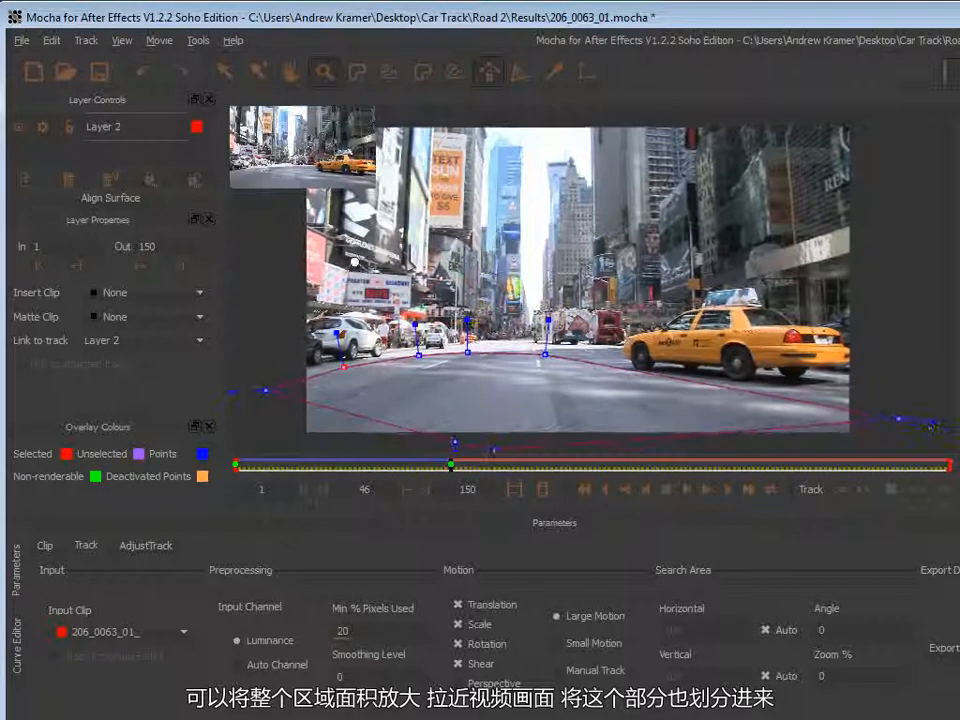
pyautogui.click(226, 74)
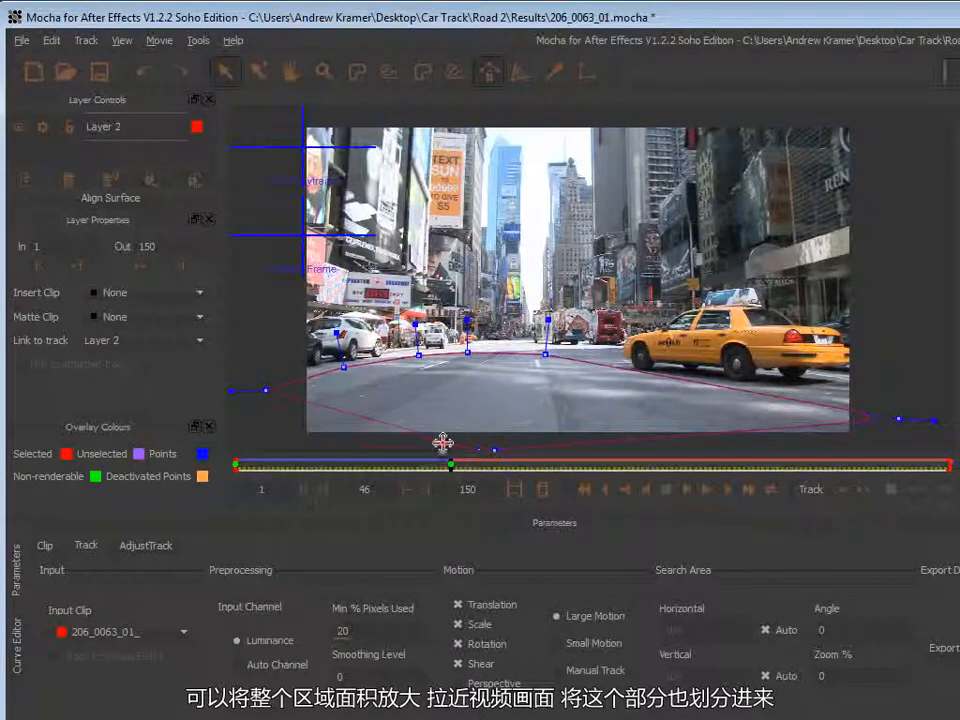
pyautogui.moveTo(455, 441); pyautogui.dragTo(266, 446)
pyautogui.moveTo(347, 366); pyautogui.dragTo(341, 366)
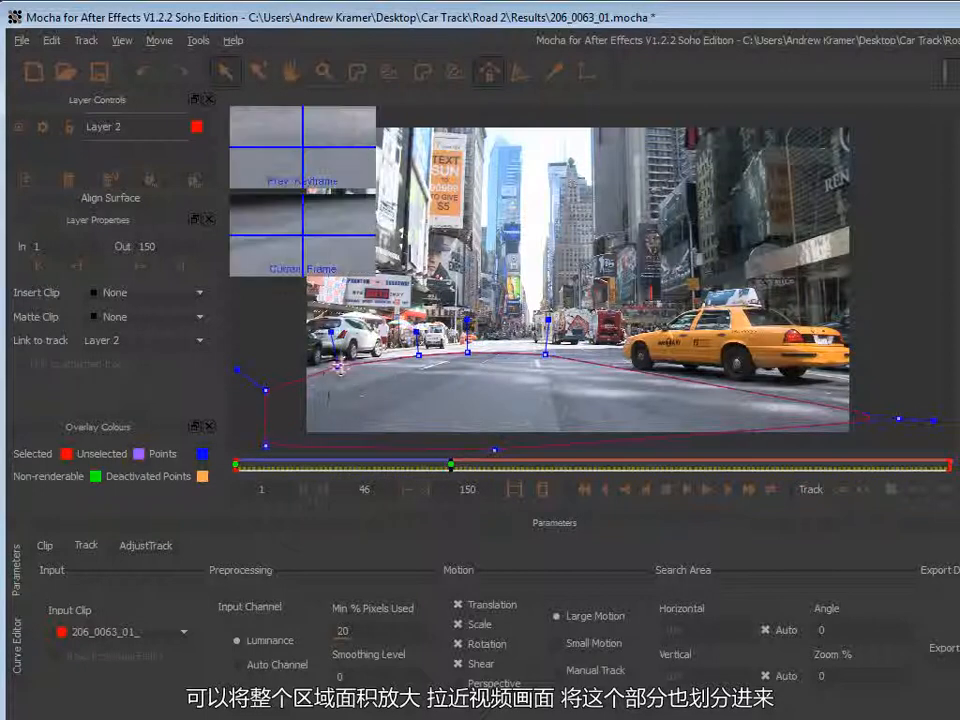
pyautogui.moveTo(267, 391); pyautogui.dragTo(263, 392)
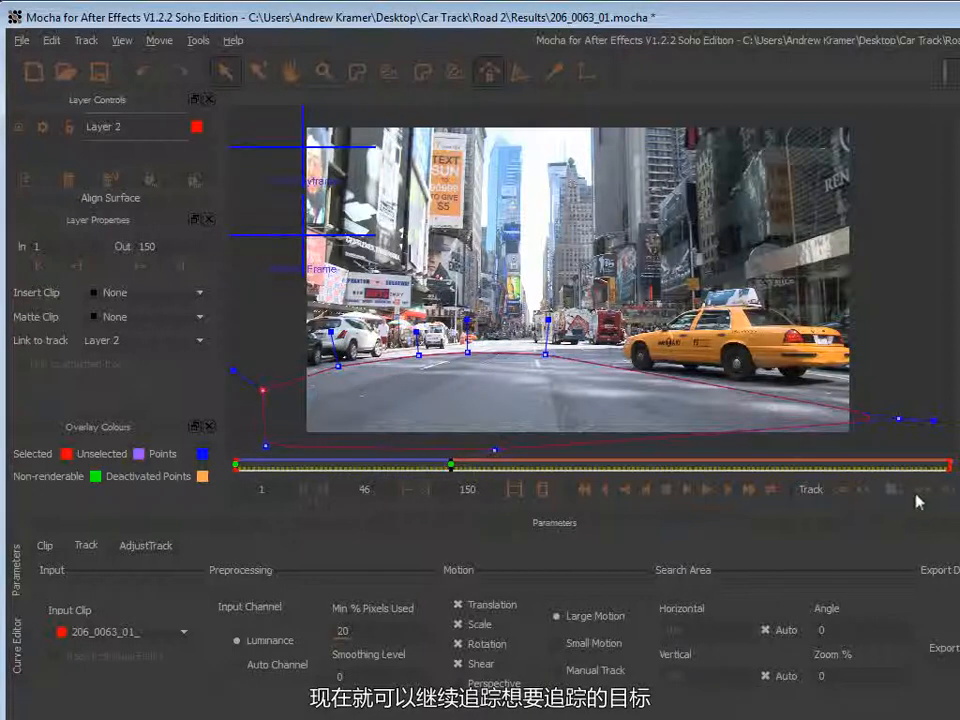
# Resume tracking forward to the end of the clip and return to the first frame.
pyautogui.click(945, 490)
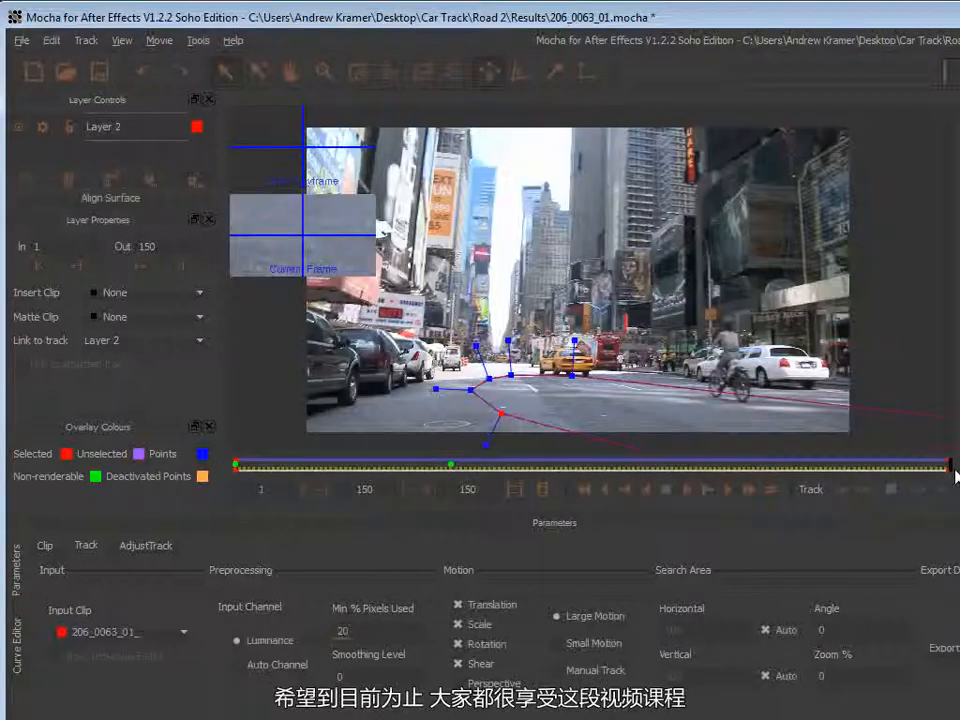
pyautogui.moveTo(951, 467); pyautogui.dragTo(218, 483)
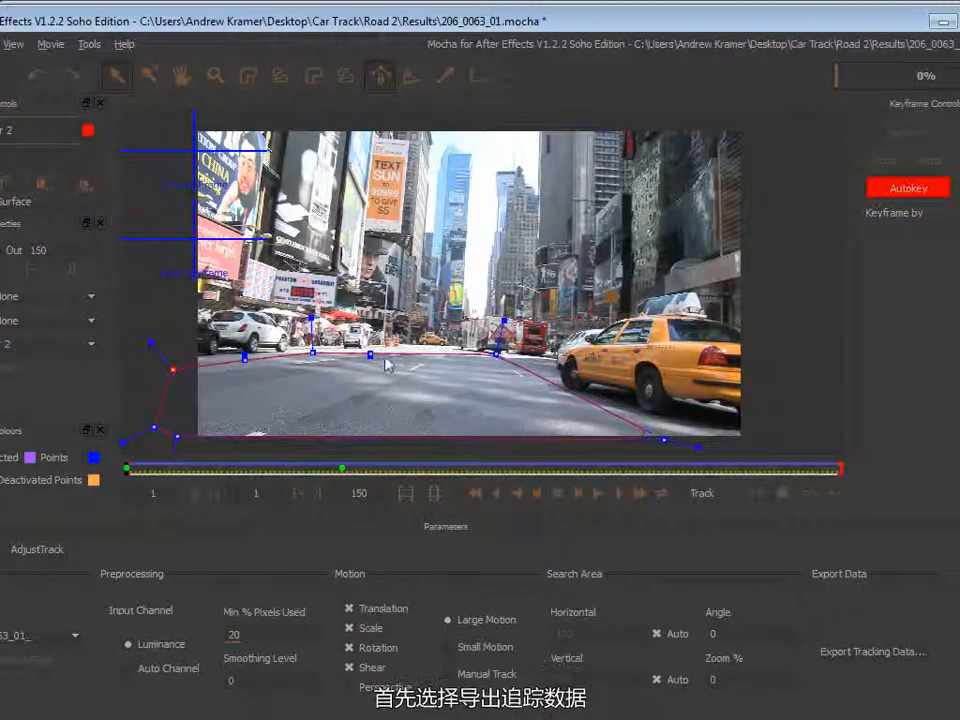
# Open the tracking data export dialog and compare the Corner Pin and Transform data formats before cancelling.
pyautogui.click(862, 656)
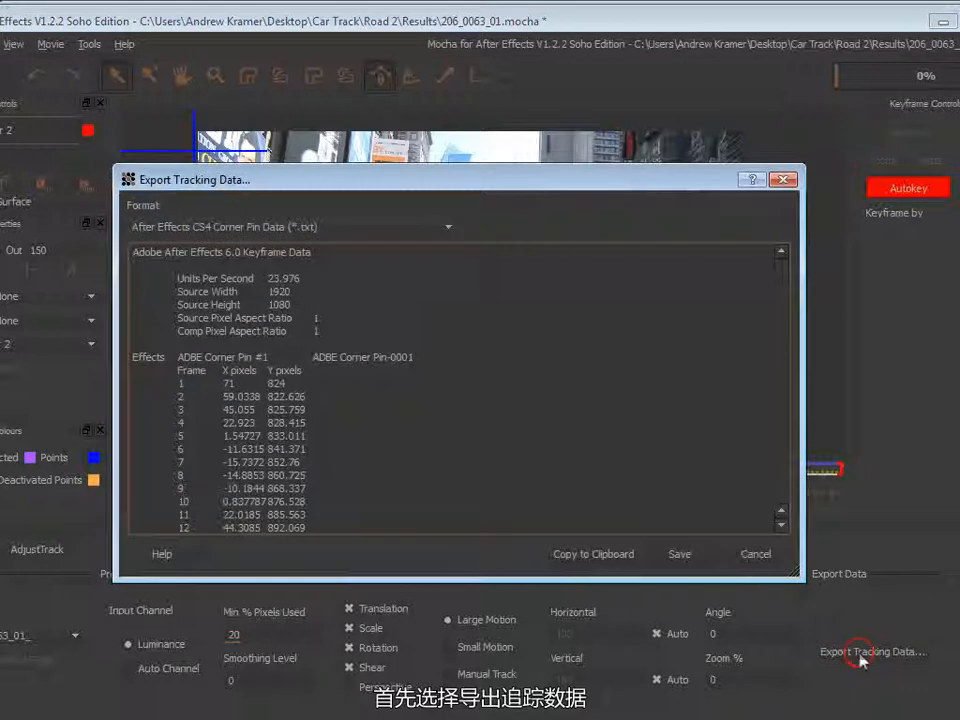
pyautogui.click(255, 227)
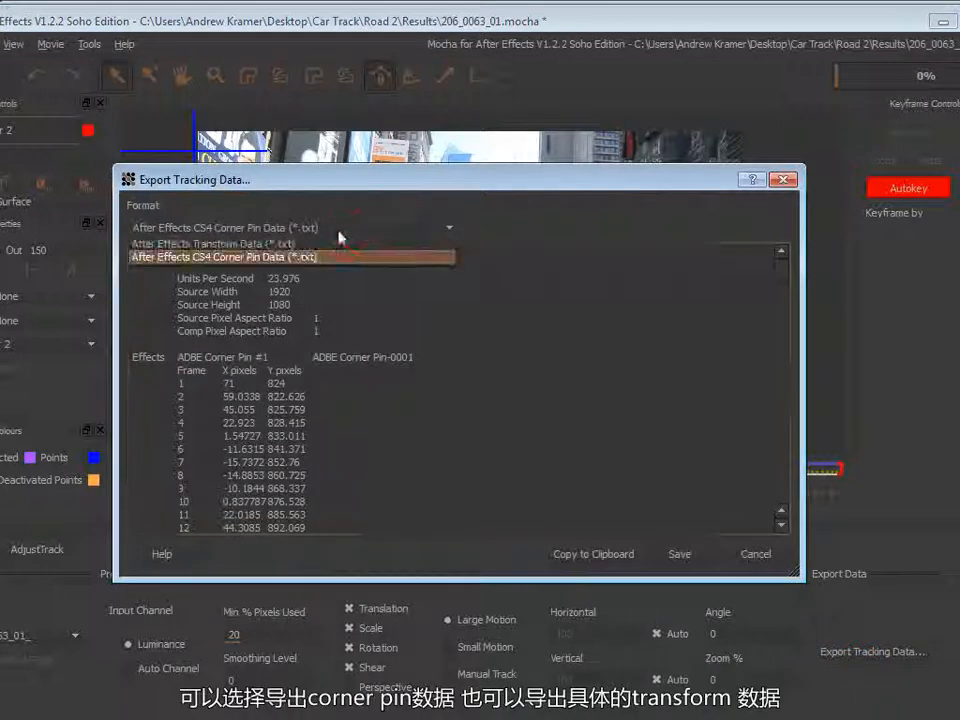
pyautogui.click(238, 260)
pyautogui.click(251, 226)
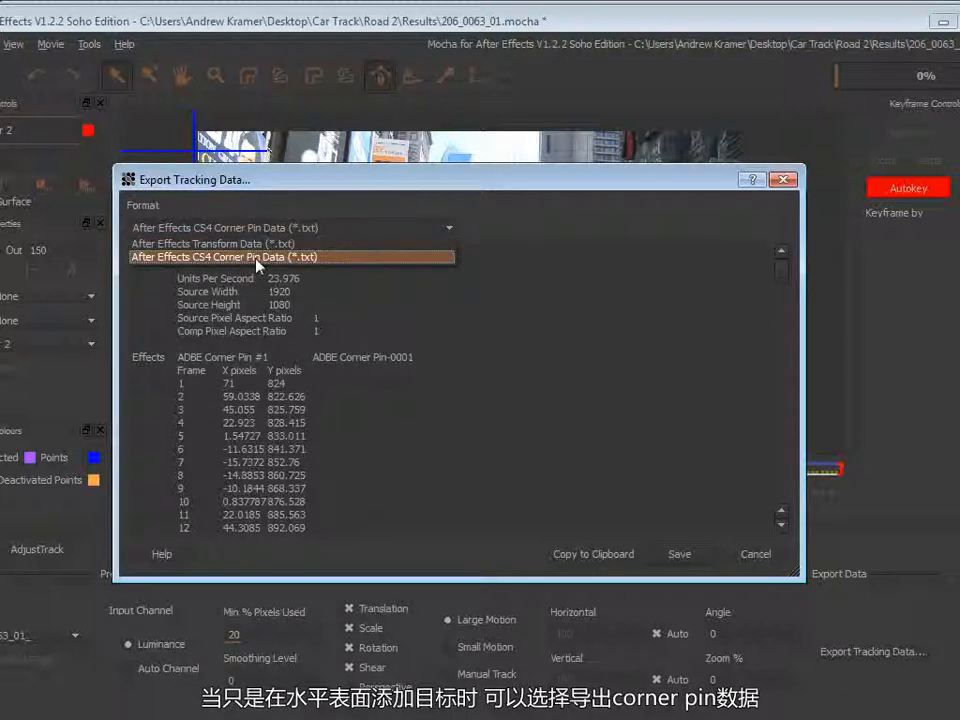
pyautogui.click(257, 258)
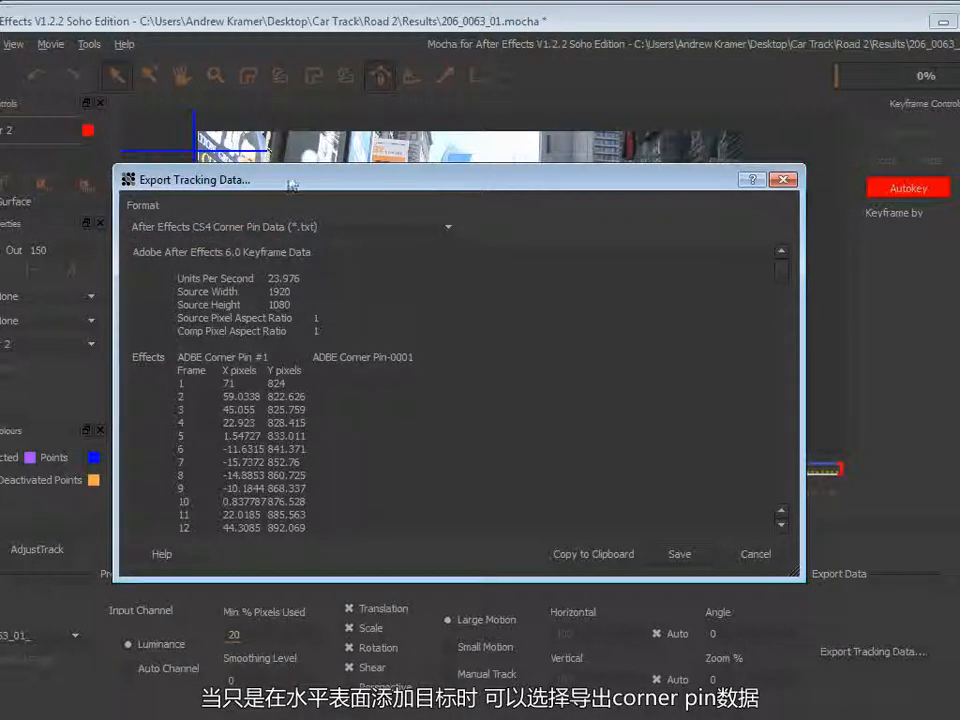
pyautogui.moveTo(291, 178); pyautogui.dragTo(470, 569)
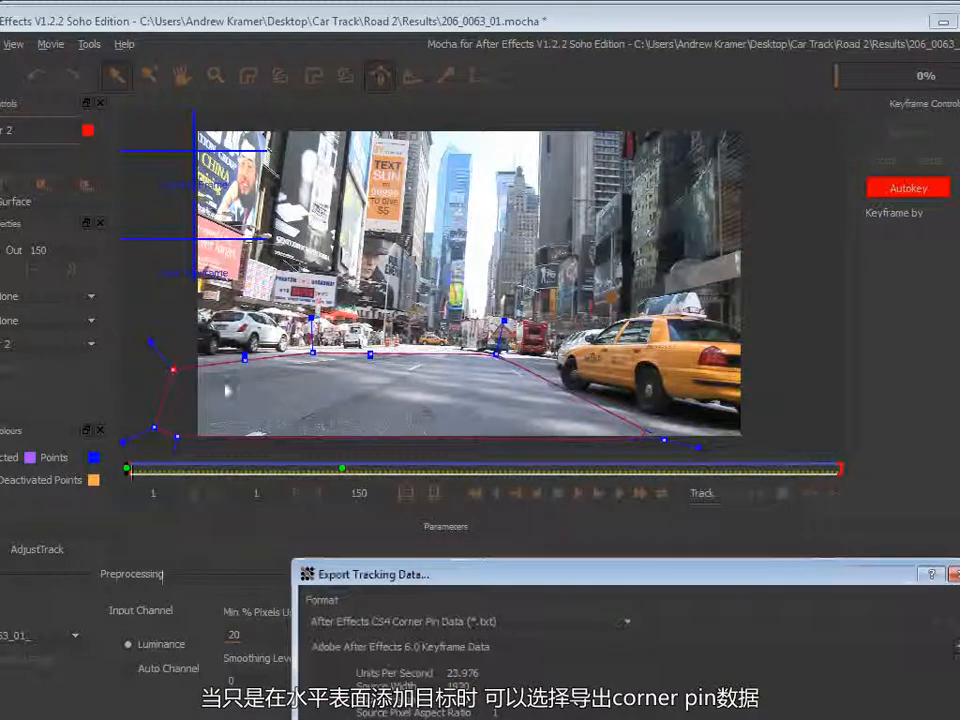
pyautogui.click(437, 622)
pyautogui.click(440, 638)
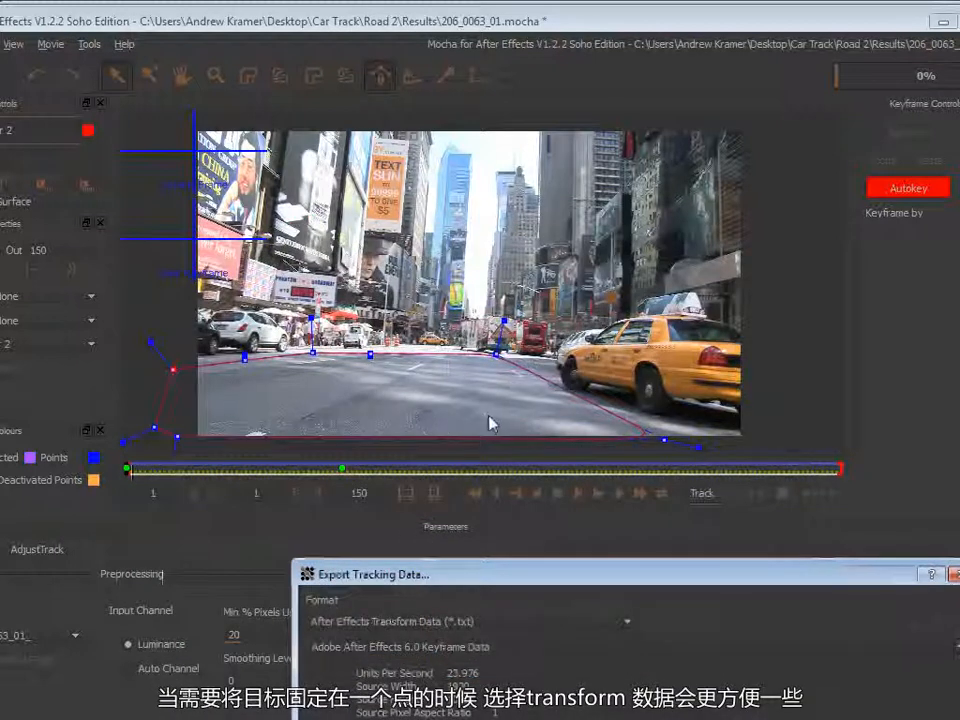
pyautogui.click(310, 371)
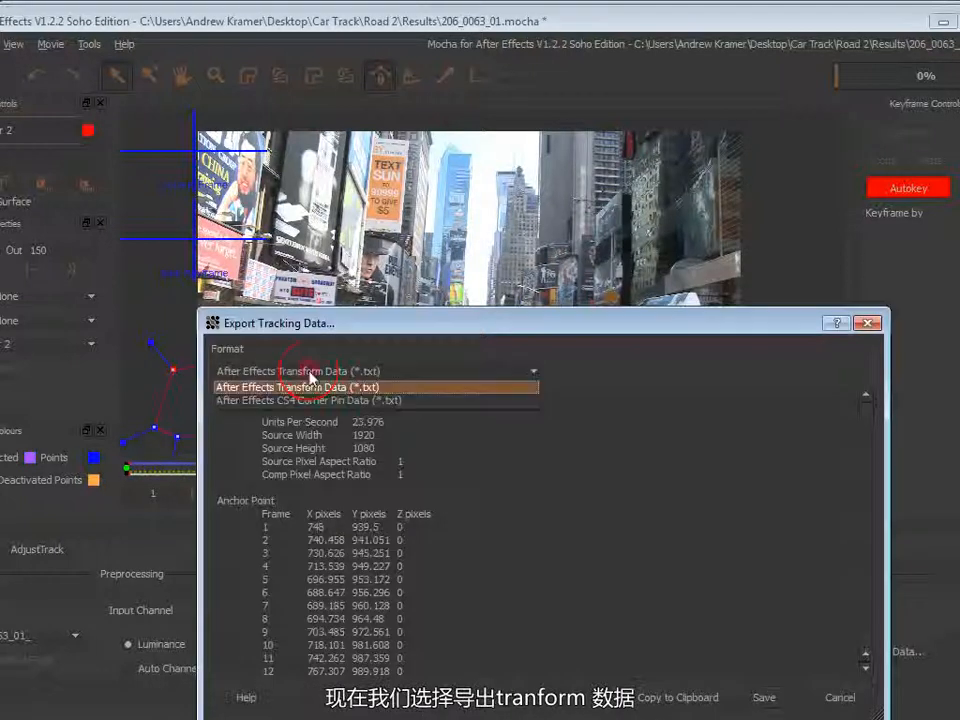
pyautogui.click(310, 387)
pyautogui.moveTo(381, 326); pyautogui.dragTo(363, 178)
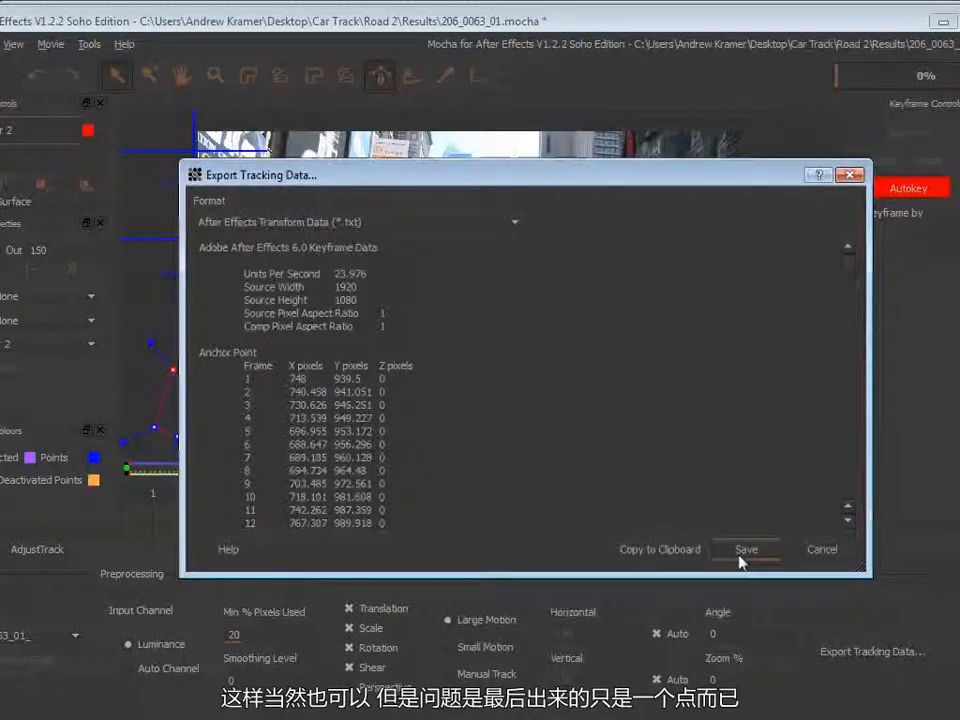
pyautogui.click(820, 549)
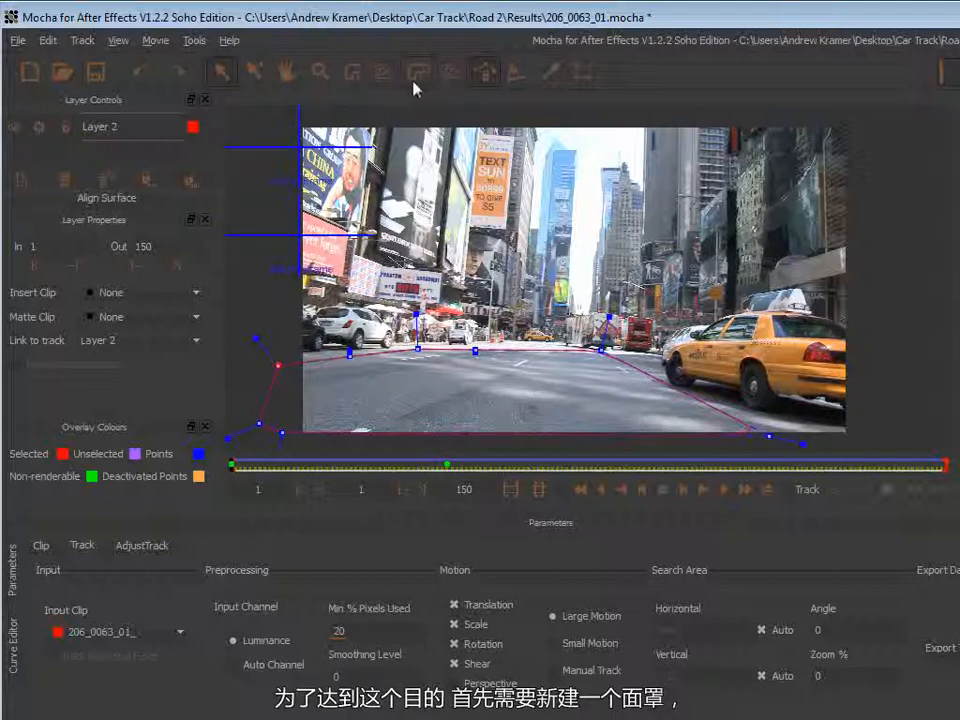
# Draw a small closed X-spline shape in the middle of the road as a new layer.
pyautogui.click(355, 74)
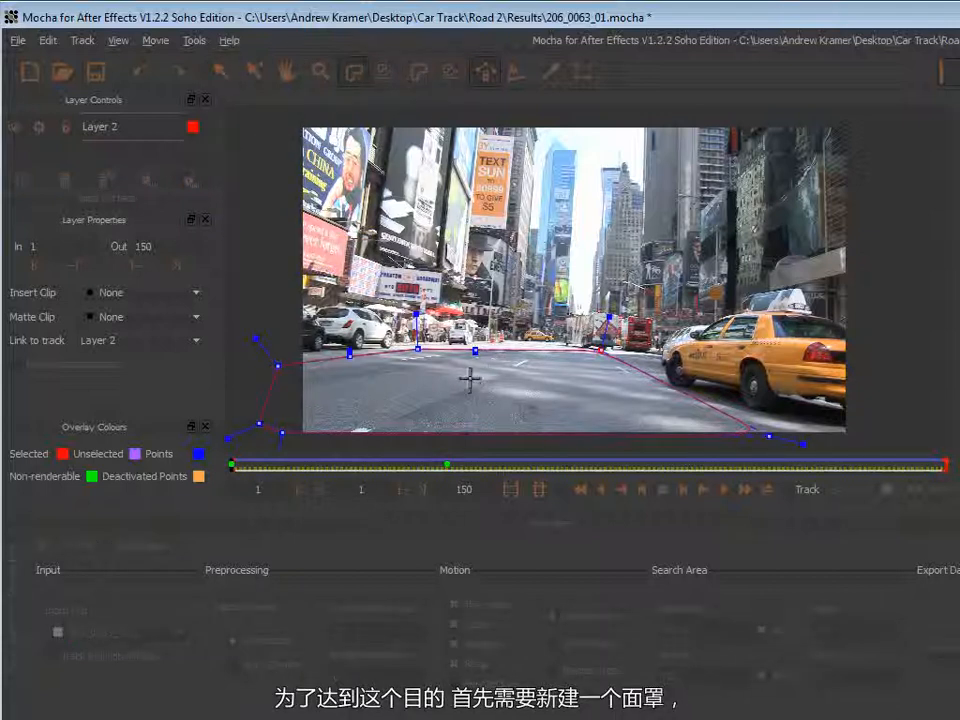
pyautogui.click(471, 380)
pyautogui.click(459, 382)
pyautogui.click(464, 391)
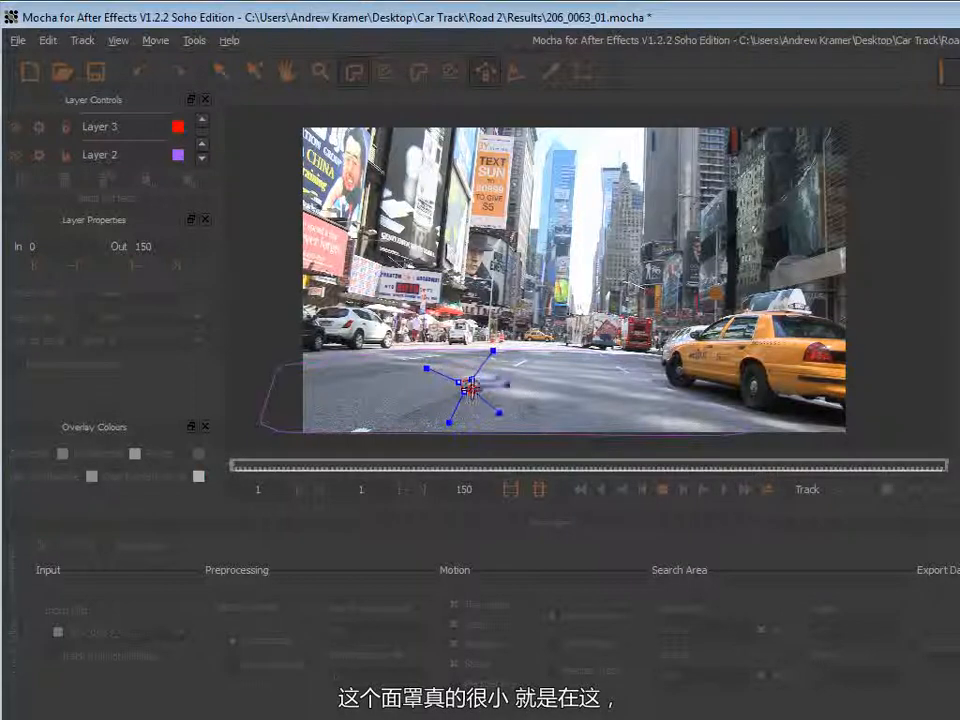
pyautogui.rightClick(467, 388)
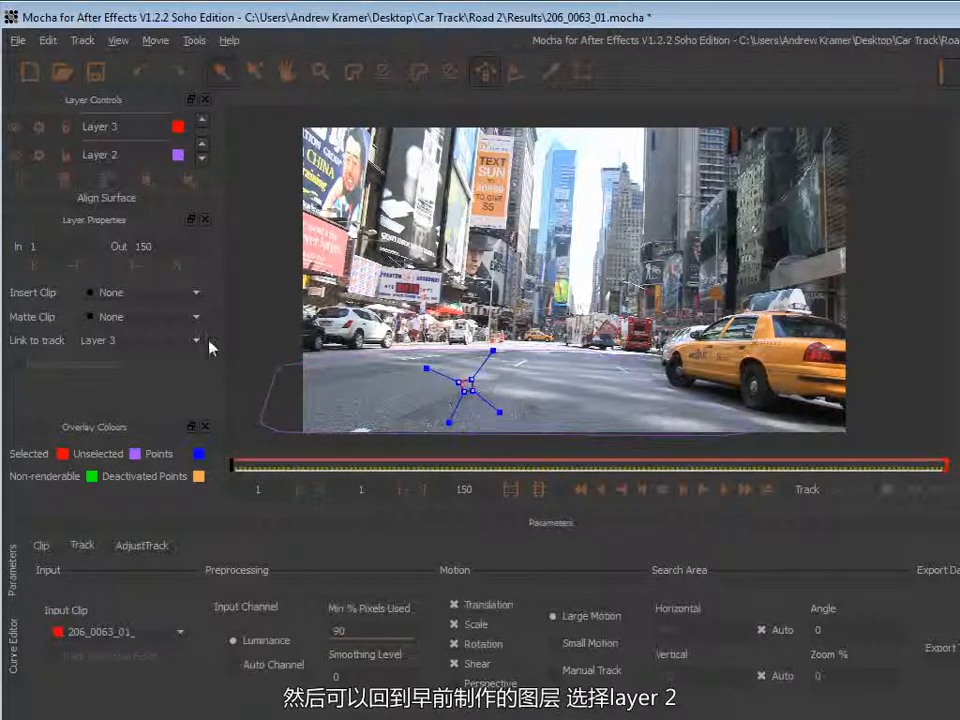
# Link the new X-spline layer's tracking to Layer 2.
pyautogui.click(90, 343)
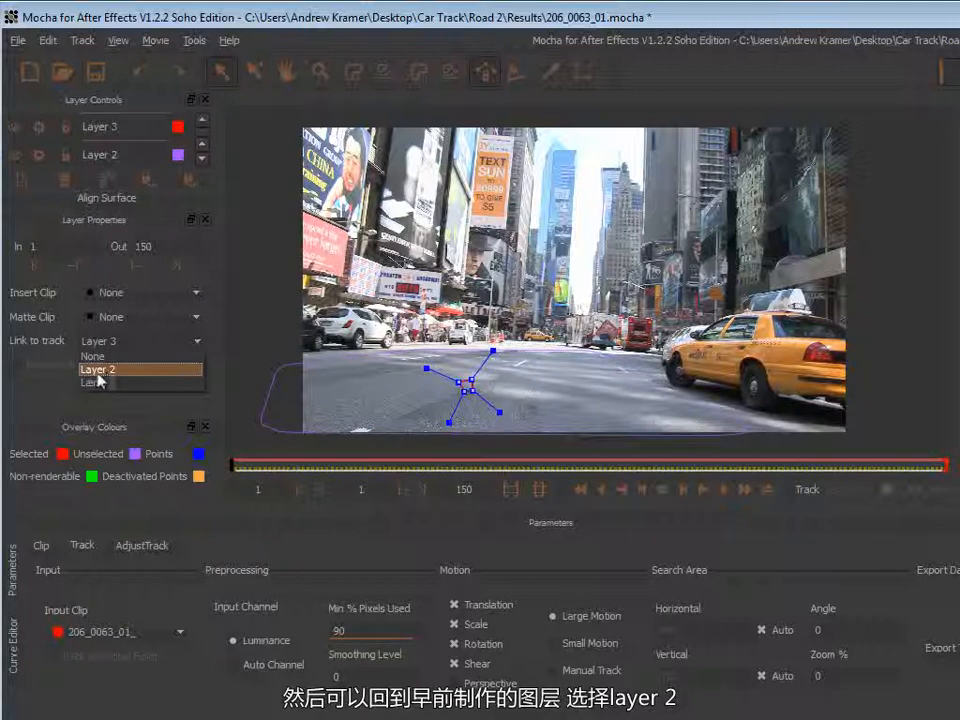
pyautogui.click(118, 370)
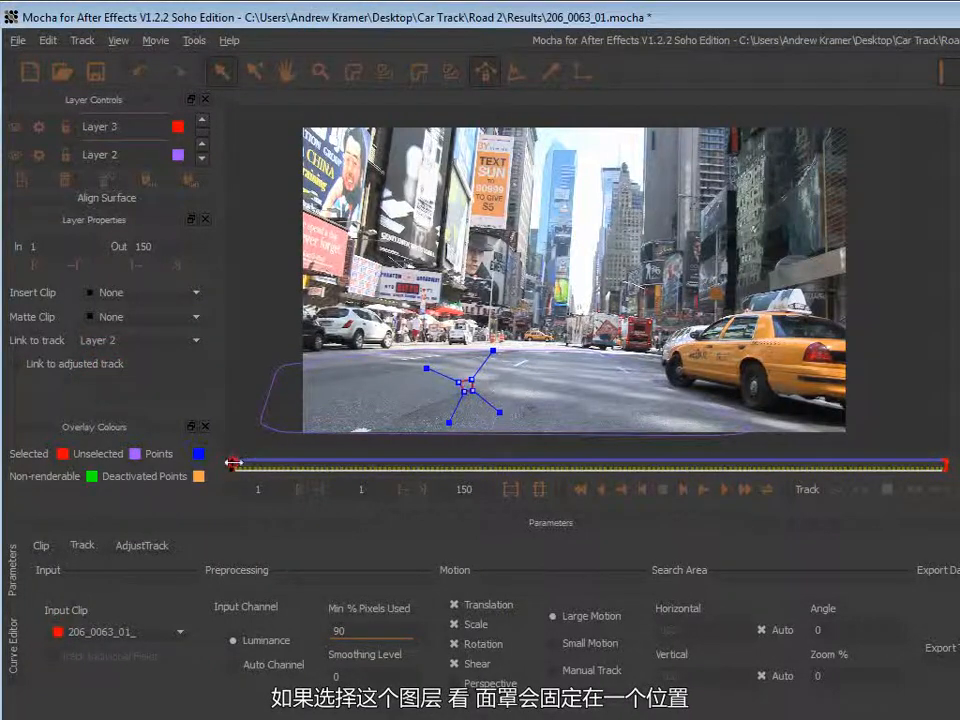
pyautogui.moveTo(232, 463)
pyautogui.mouseDown()
pyautogui.moveTo(623, 465)
pyautogui.moveTo(232, 463)
pyautogui.mouseUp()
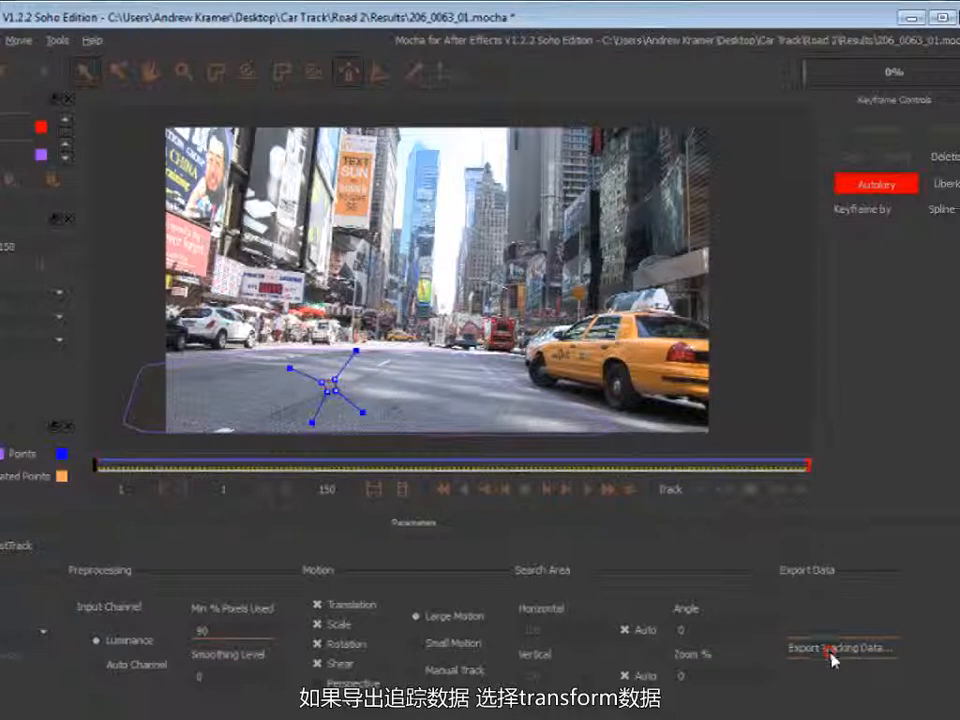
# Export the tracking data in After Effects Transform Data format and copy it to the clipboard.
pyautogui.click(830, 652)
pyautogui.click(222, 225)
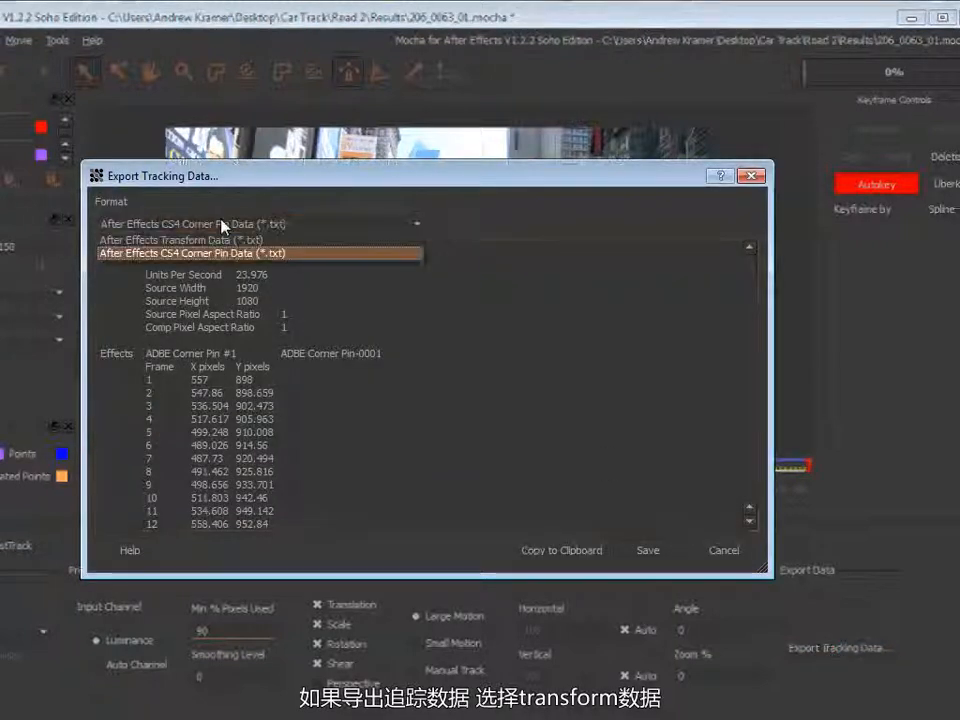
pyautogui.click(215, 241)
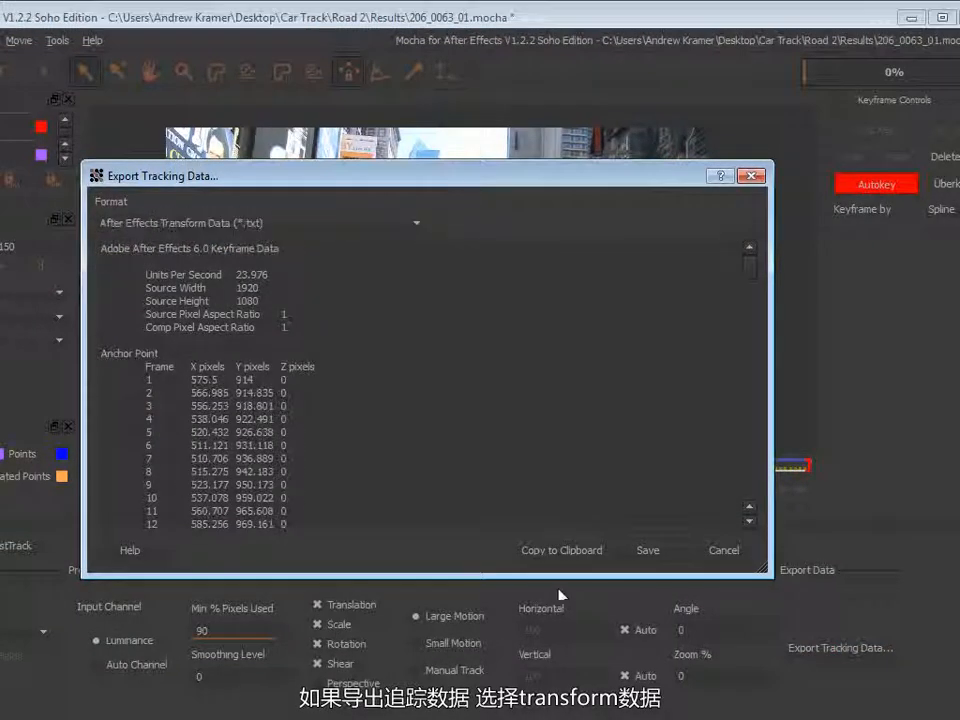
pyautogui.click(558, 550)
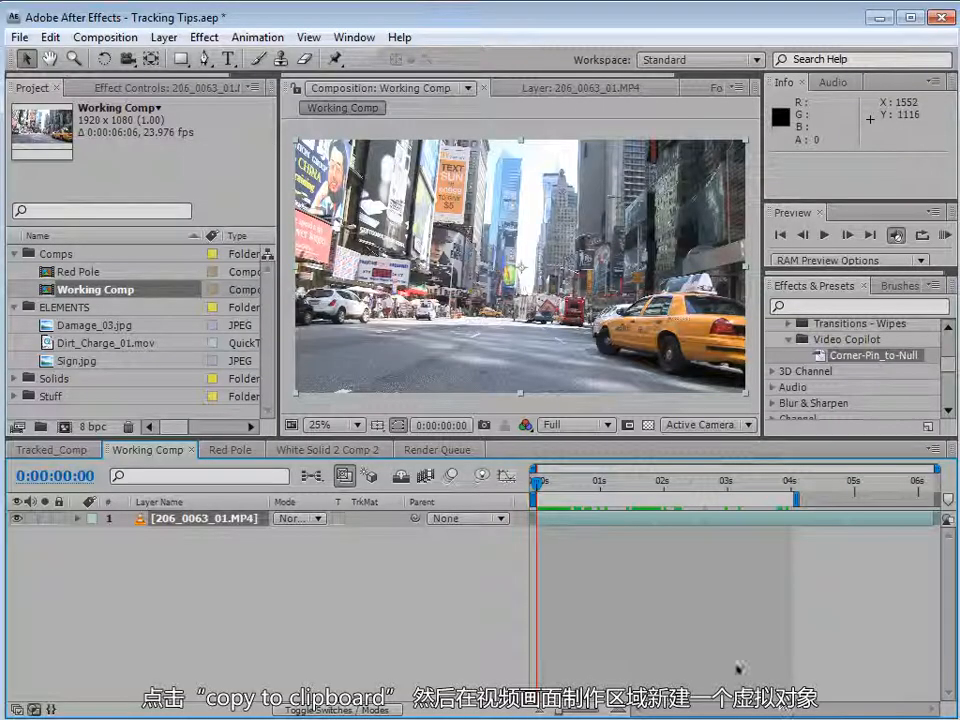
# In After Effects, create a new Null Object and paste the copied tracking keyframes onto it.
pyautogui.click(165, 37)
pyautogui.moveTo(300, 59)
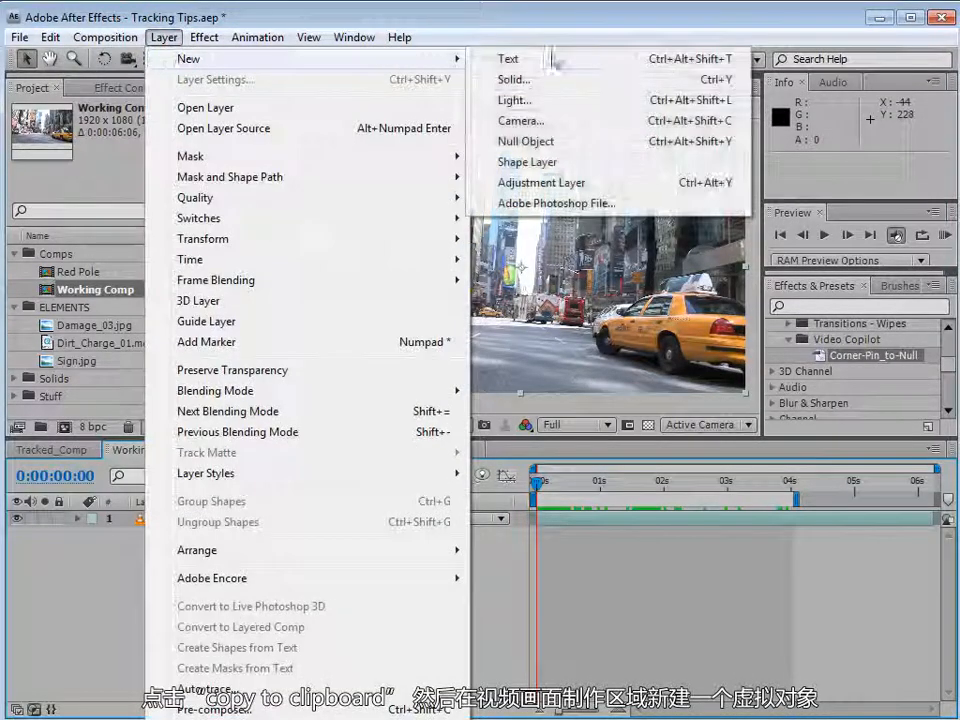
pyautogui.click(540, 142)
pyautogui.click(49, 37)
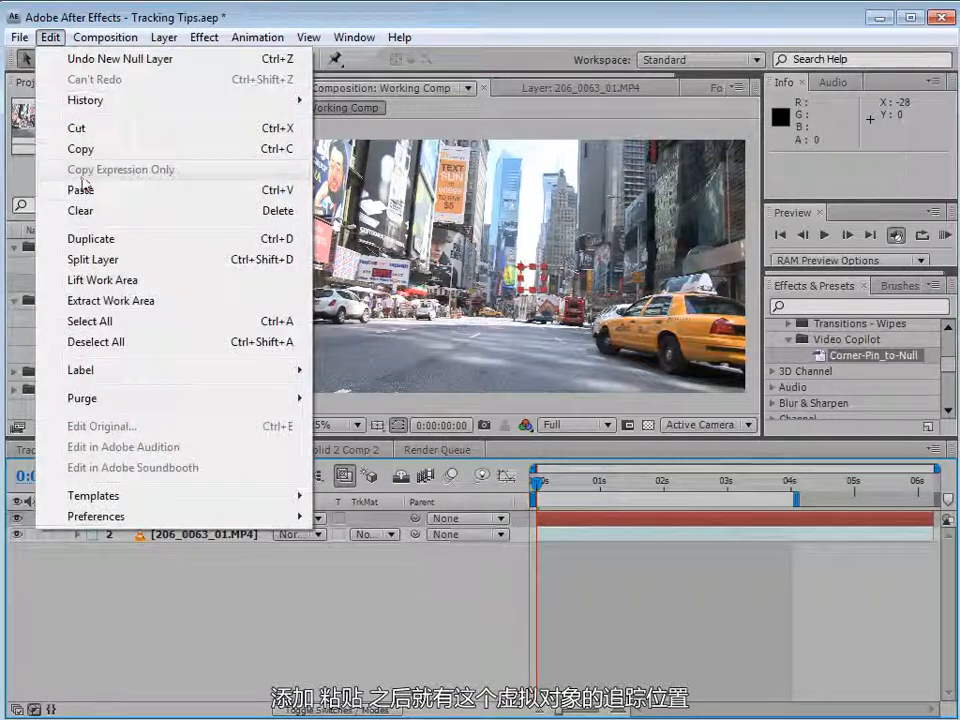
pyautogui.click(92, 190)
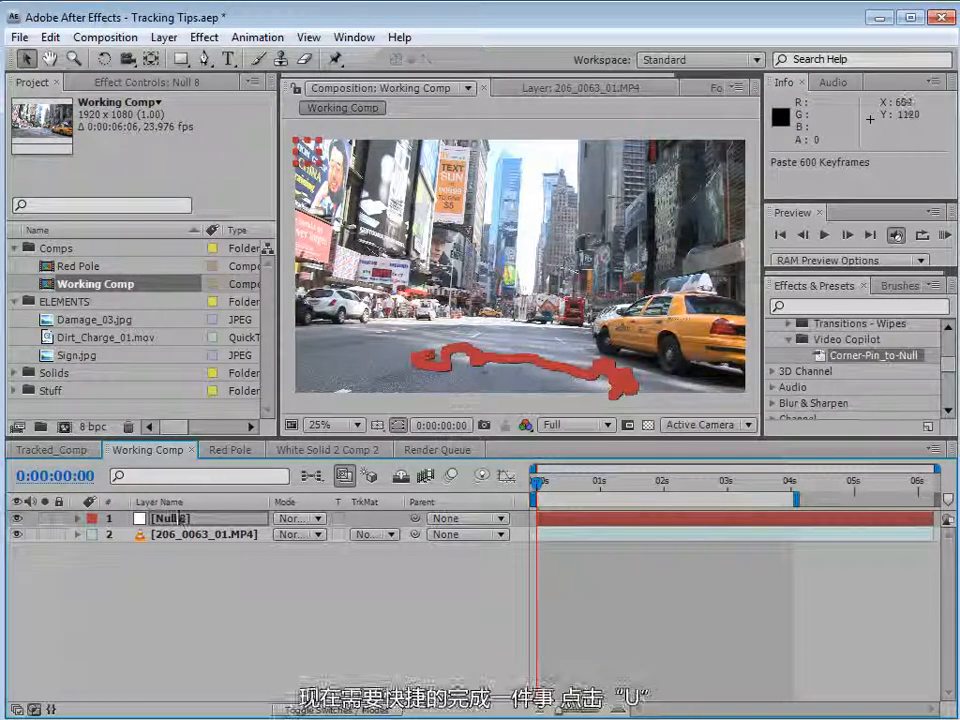
# Remove the null's Anchor Point keyframes and set its anchor point to 0, 0.
pyautogui.click(180, 519)
pyautogui.press('u')
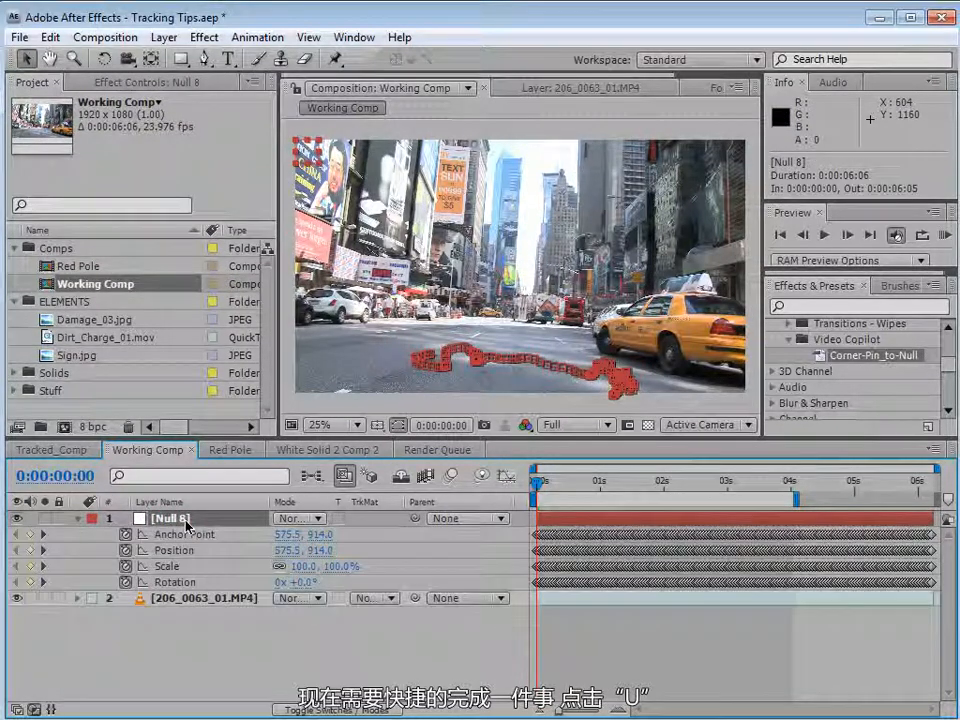
pyautogui.click(126, 535)
pyautogui.click(289, 535)
pyautogui.write('0')
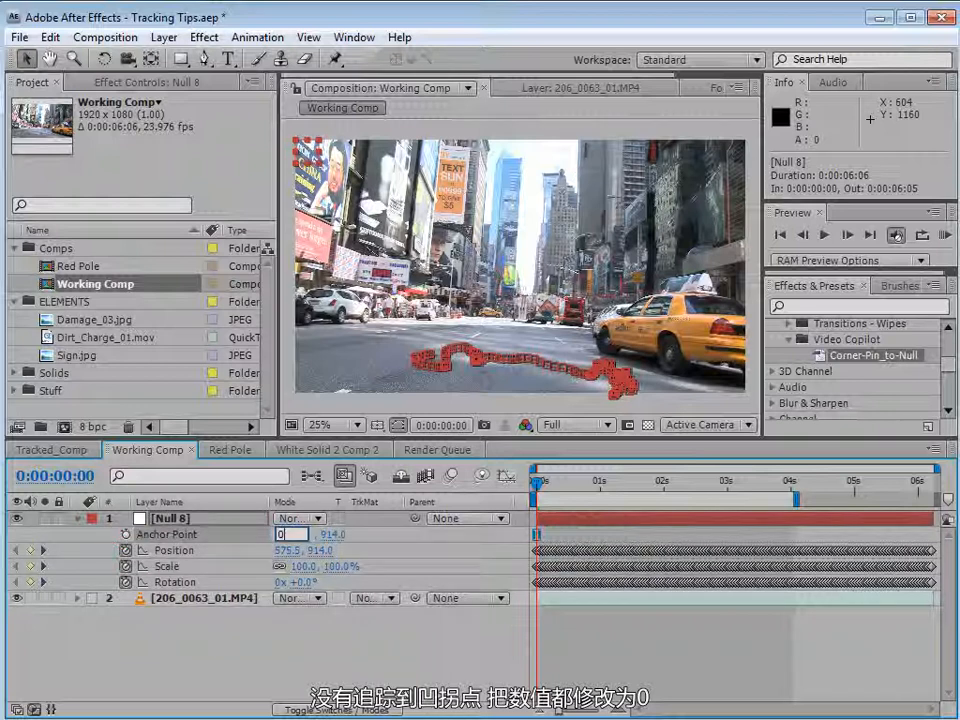
pyautogui.press('Tab')
pyautogui.write('0')
pyautogui.press('Return')
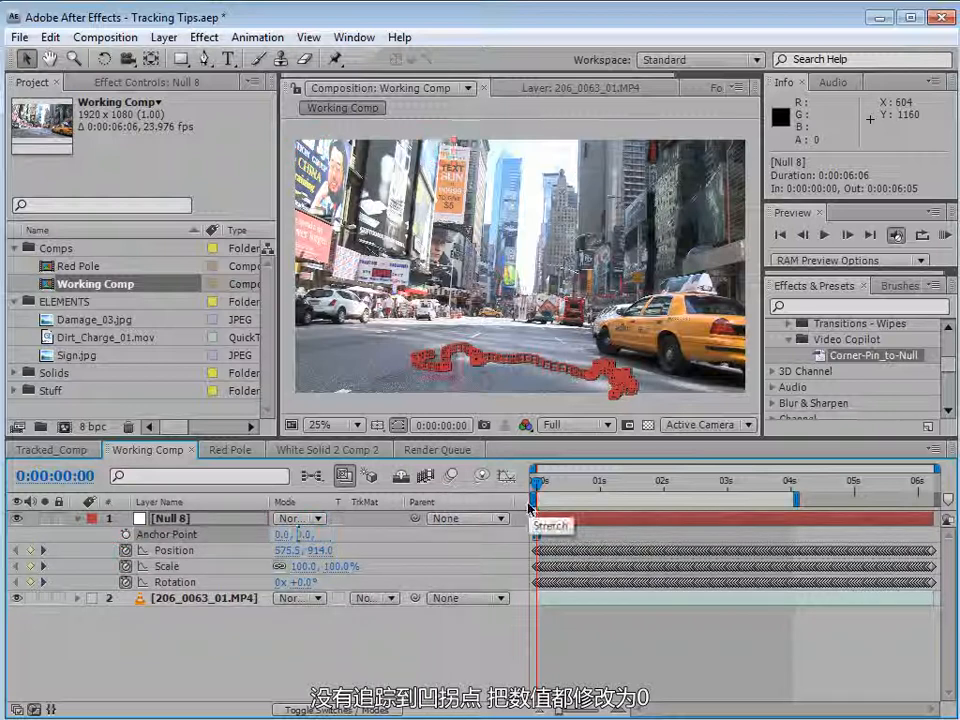
# Remove the null's Scale keyframes and scrub through the clip to check the tracked motion.
pyautogui.click(552, 580)
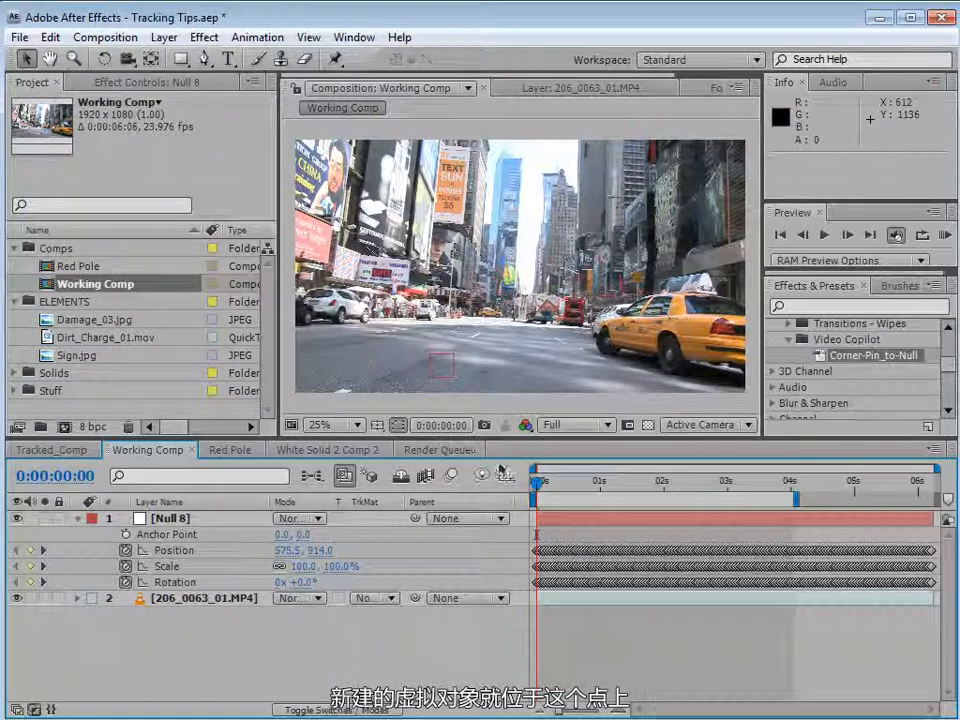
pyautogui.moveTo(545, 492)
pyautogui.mouseDown()
pyautogui.moveTo(636, 495)
pyautogui.moveTo(546, 495)
pyautogui.moveTo(610, 492)
pyautogui.moveTo(561, 484)
pyautogui.mouseUp()
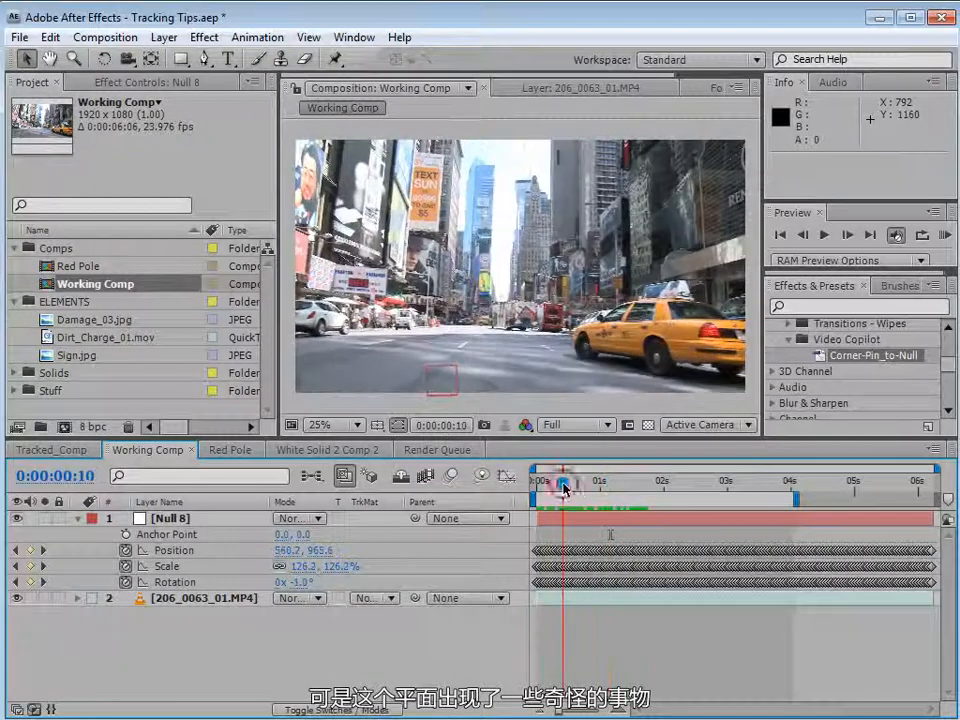
pyautogui.click(125, 566)
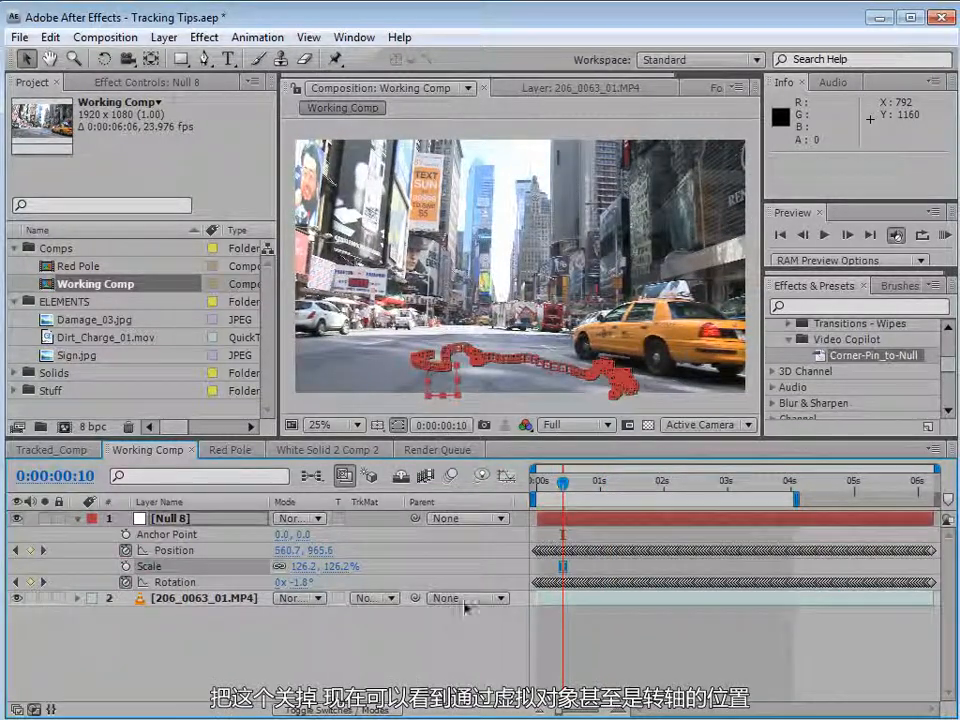
pyautogui.moveTo(563, 483); pyautogui.dragTo(688, 505)
pyautogui.press('Home')
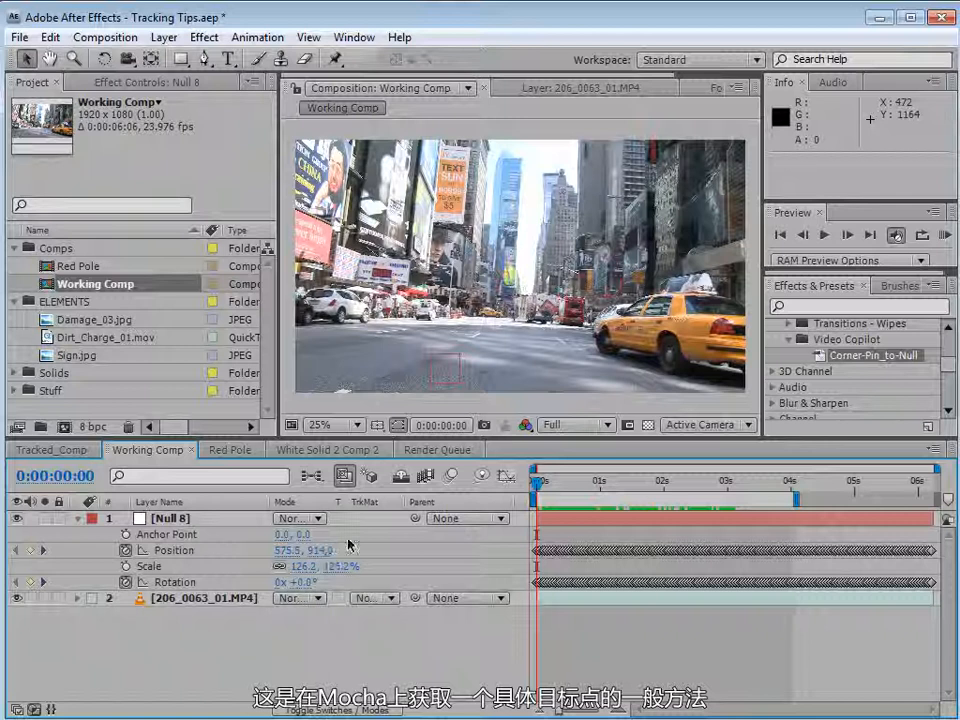
# Try shifting all the null's Position keyframes together to move the tracked point further up the road.
pyautogui.click(445, 375)
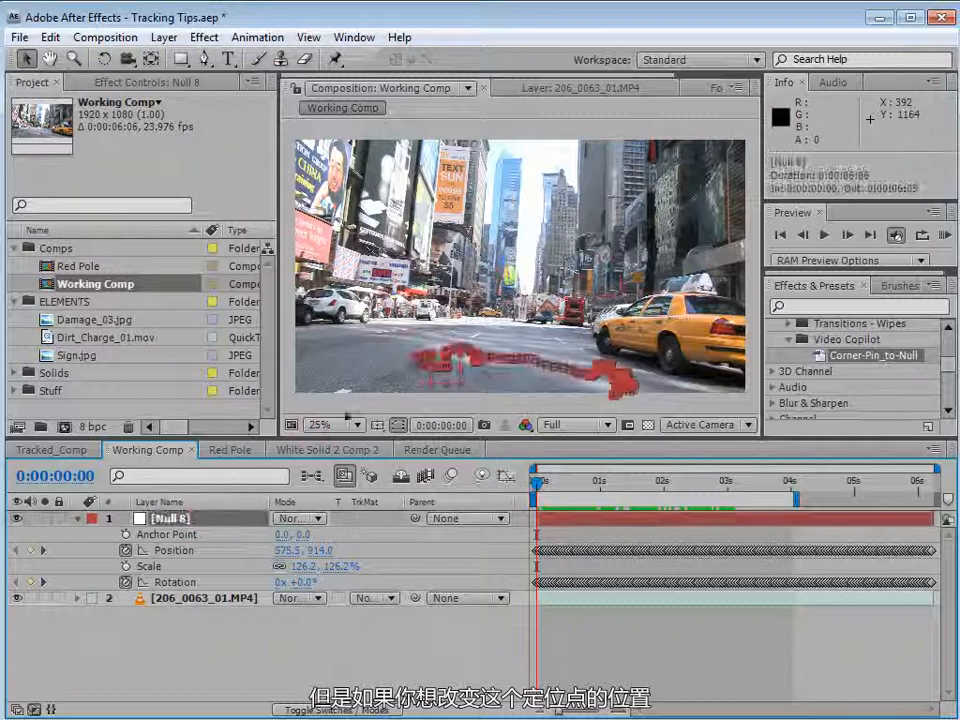
pyautogui.click(183, 548)
pyautogui.moveTo(438, 386); pyautogui.dragTo(493, 363)
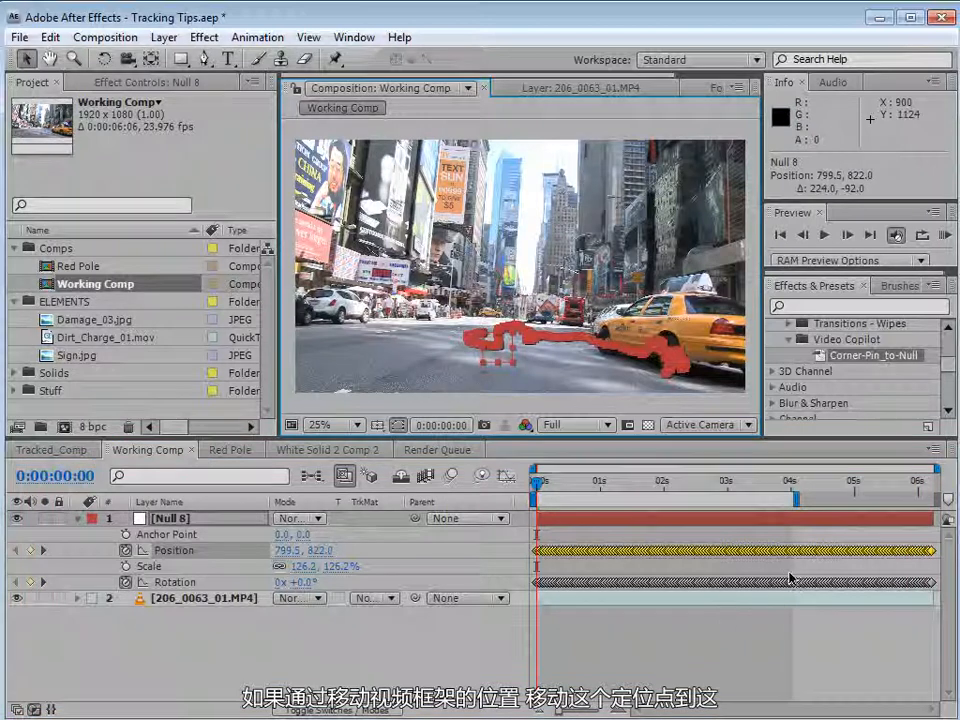
pyautogui.click(664, 643)
pyautogui.moveTo(546, 482)
pyautogui.mouseDown()
pyautogui.moveTo(617, 482)
pyautogui.moveTo(546, 484)
pyautogui.moveTo(620, 498)
pyautogui.moveTo(537, 495)
pyautogui.mouseUp()
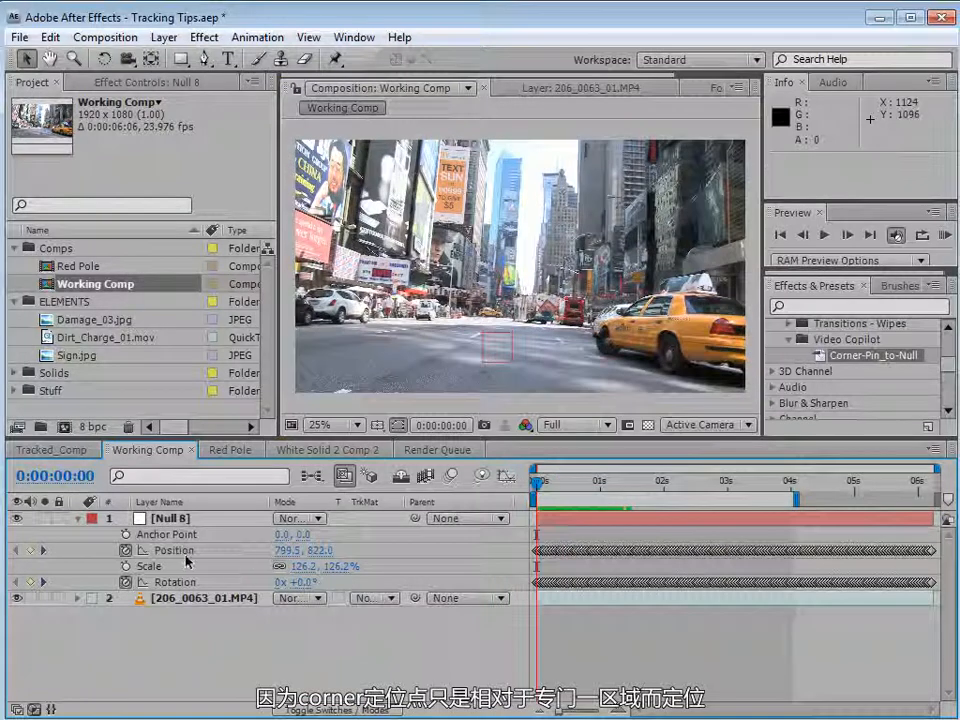
pyautogui.hotkey('ctrl', 'z')
pyautogui.click(572, 651)
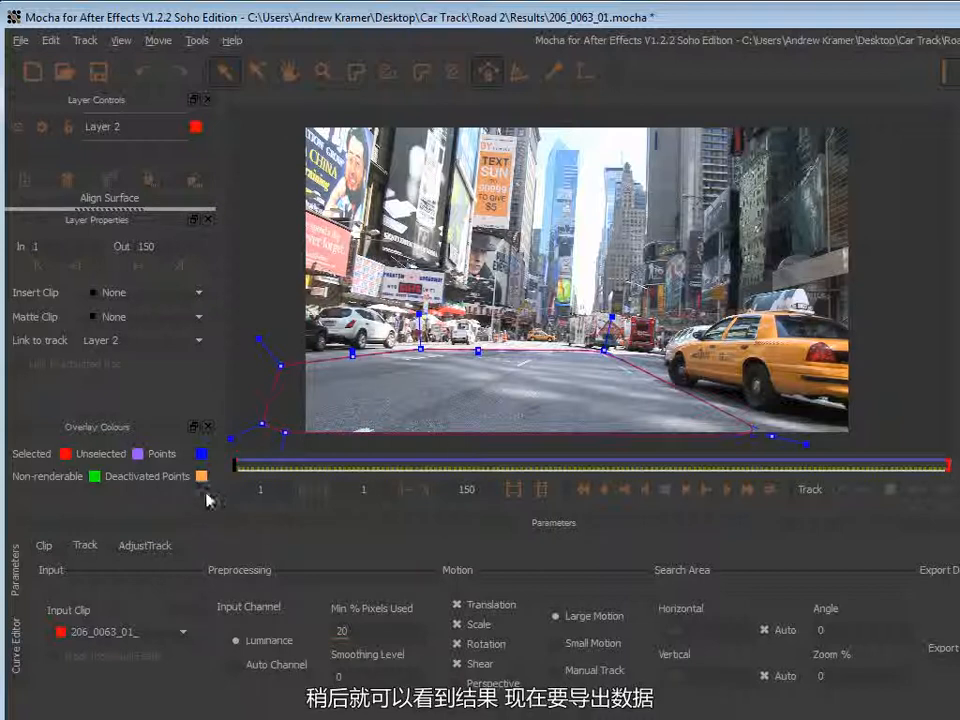
# In Mocha, export the road layer's After Effects CS4 Corner Pin data to the clipboard.
pyautogui.moveTo(655, 17); pyautogui.dragTo(522, 22)
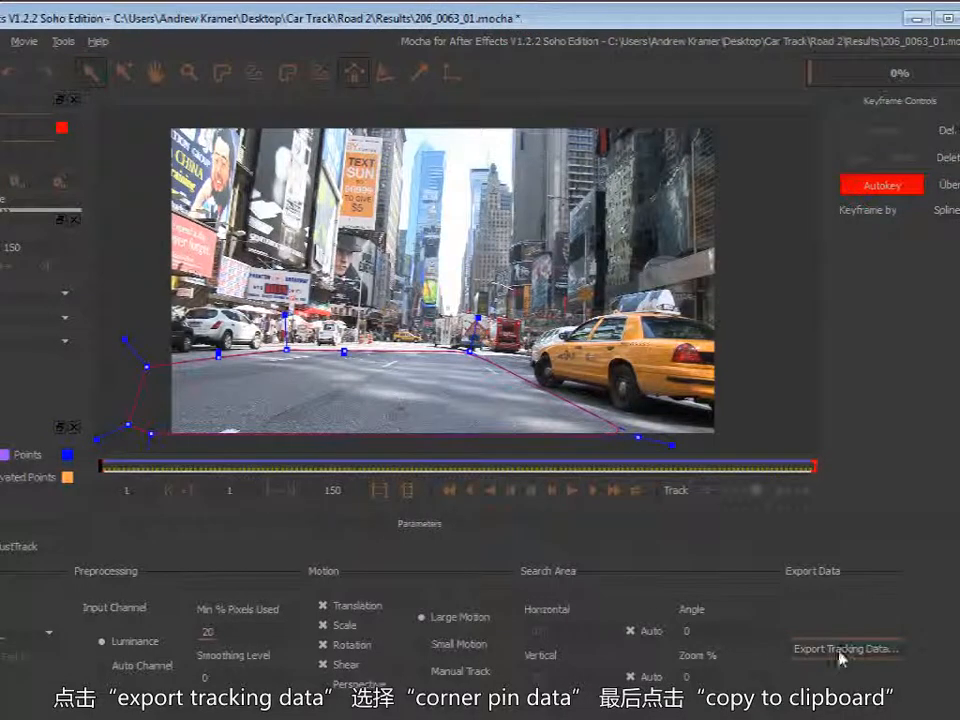
pyautogui.click(840, 652)
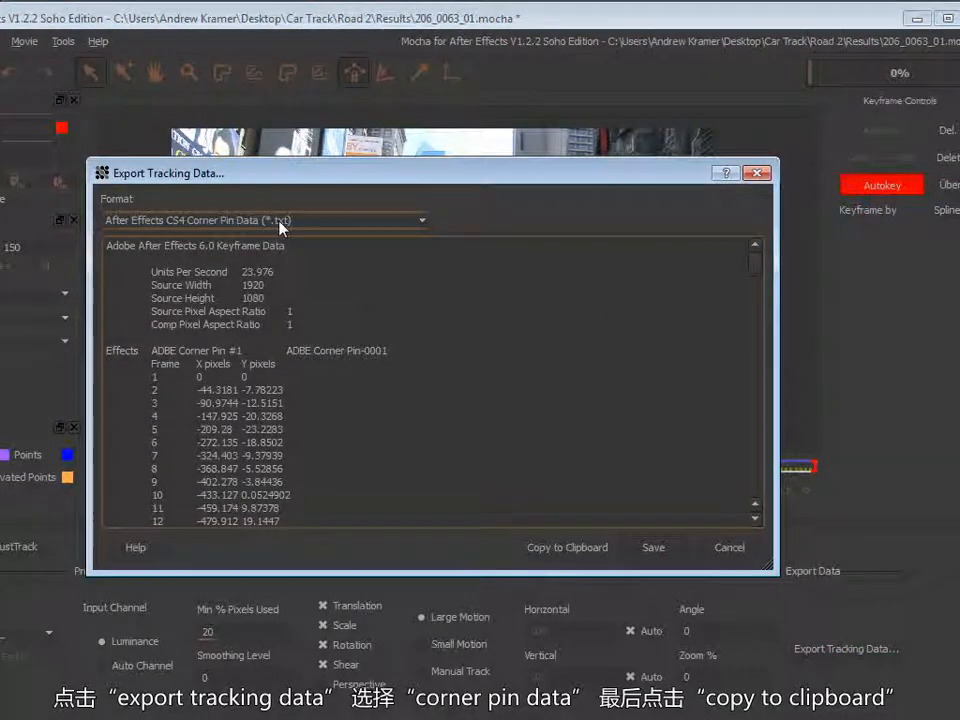
pyautogui.click(555, 549)
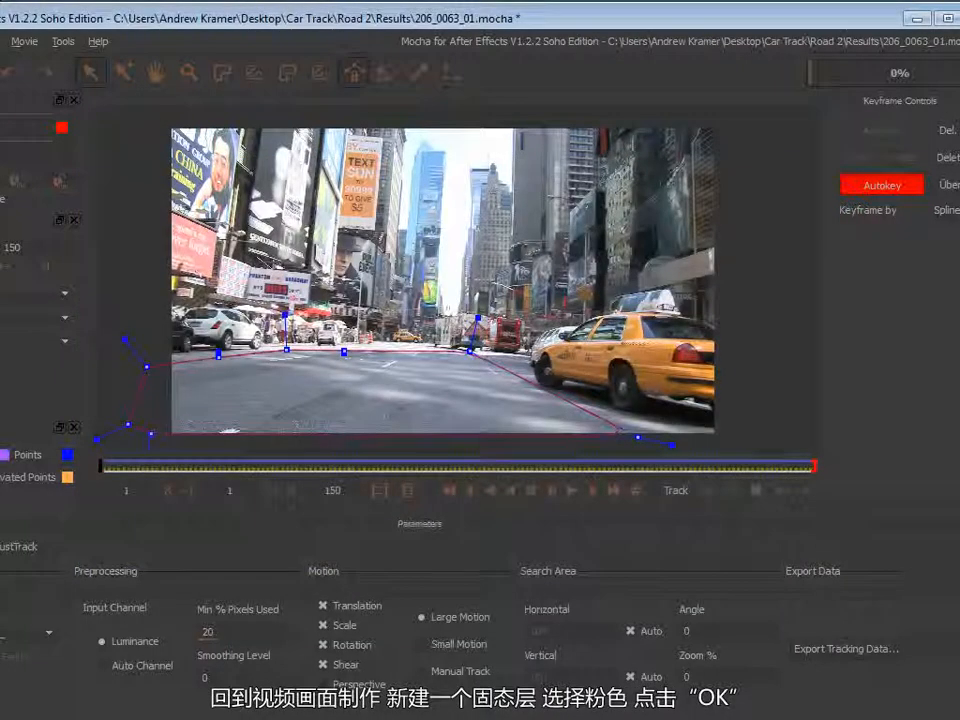
# Switch to After Effects and create a new full-size solid layer coloured magenta FF00EA.
pyautogui.hotkey('alt', 'Tab')
pyautogui.click(452, 614)
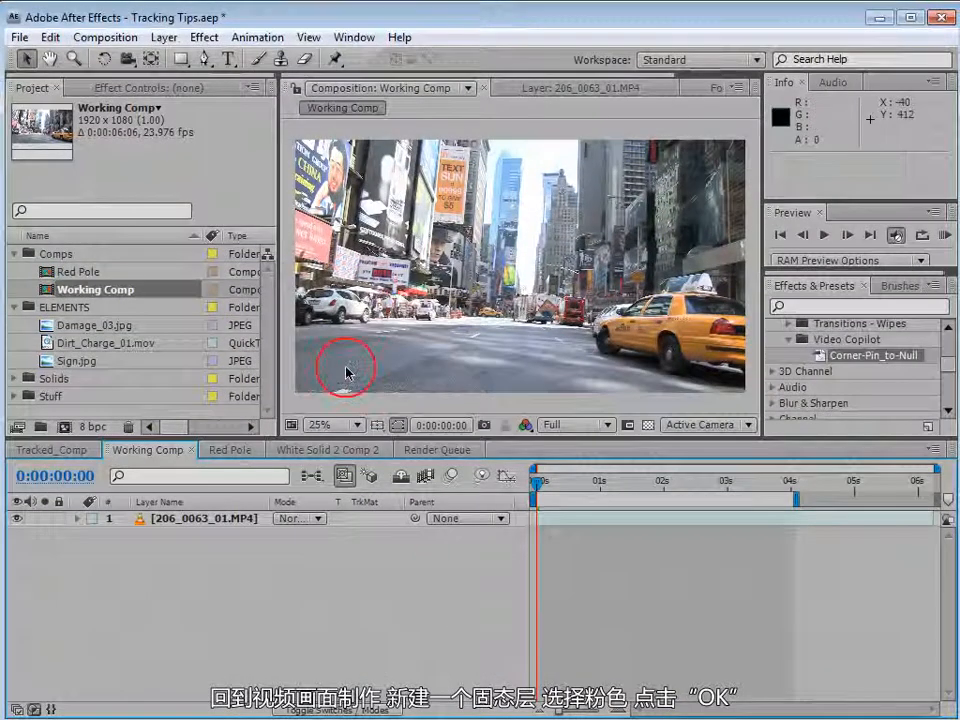
pyautogui.click(172, 37)
pyautogui.moveTo(160, 57)
pyautogui.click(522, 78)
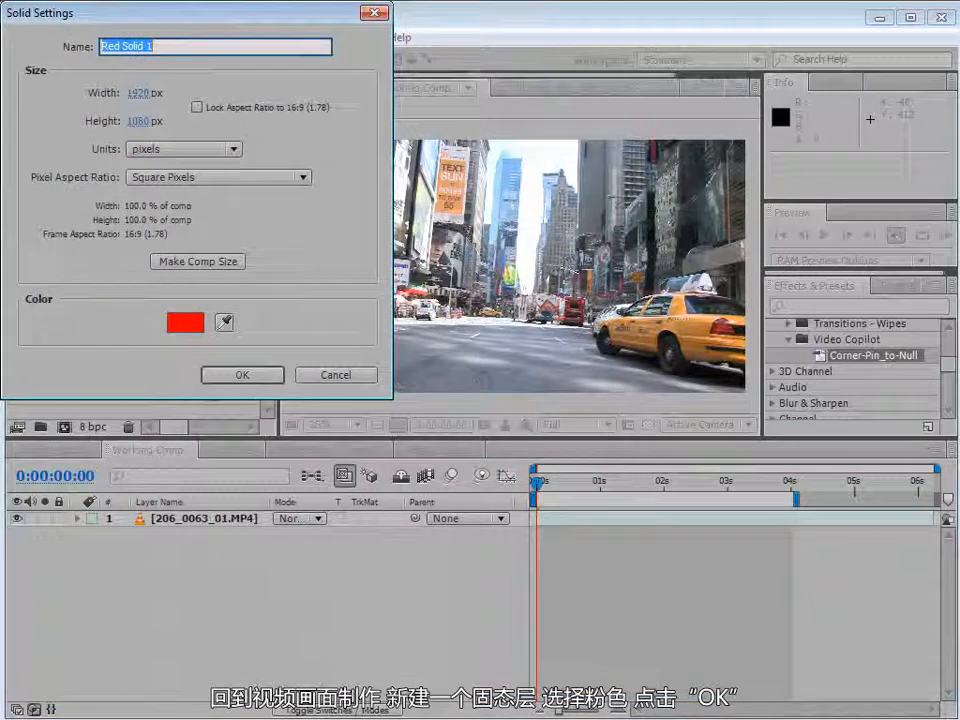
pyautogui.click(203, 321)
pyautogui.moveTo(397, 604); pyautogui.dragTo(397, 420)
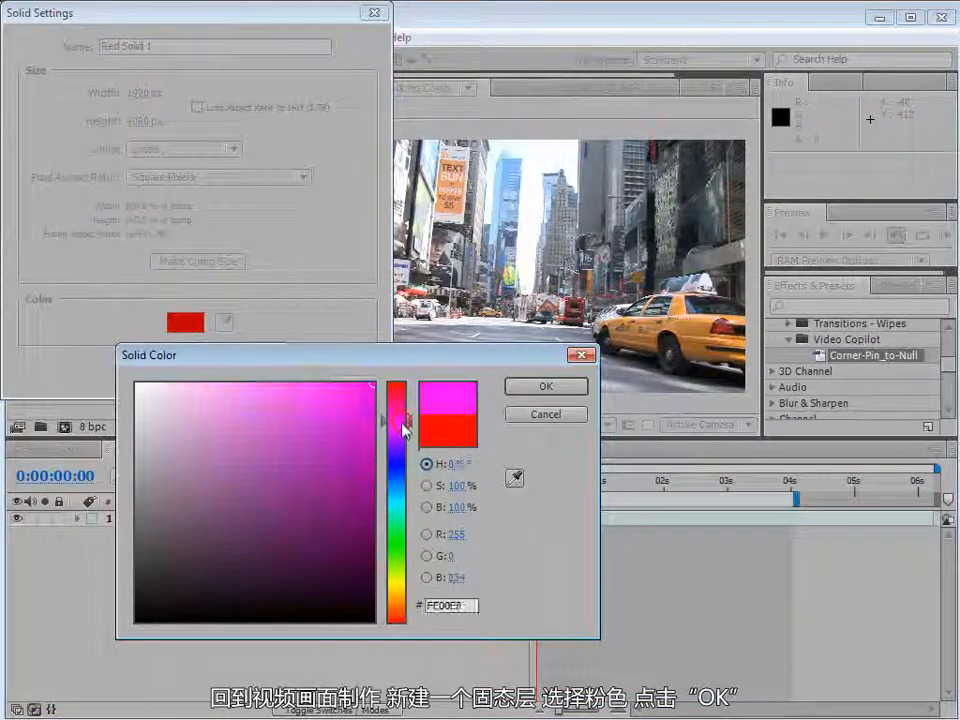
pyautogui.click(531, 389)
pyautogui.click(270, 375)
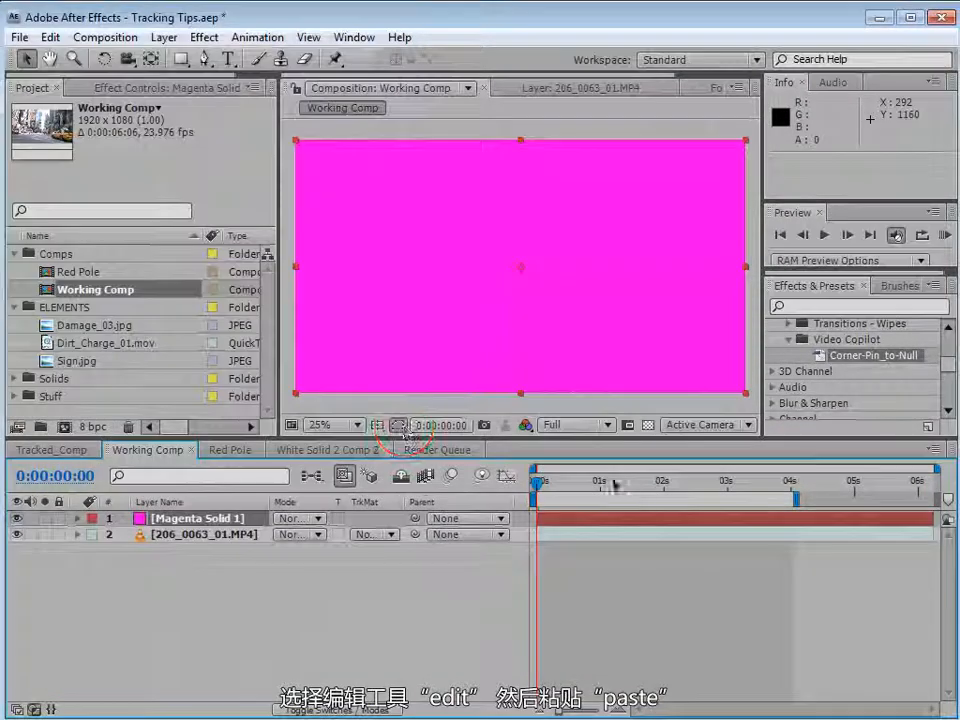
# Paste the corner pin keyframes onto the magenta solid and reveal its keyframed Corner Pin properties.
pyautogui.click(50, 37)
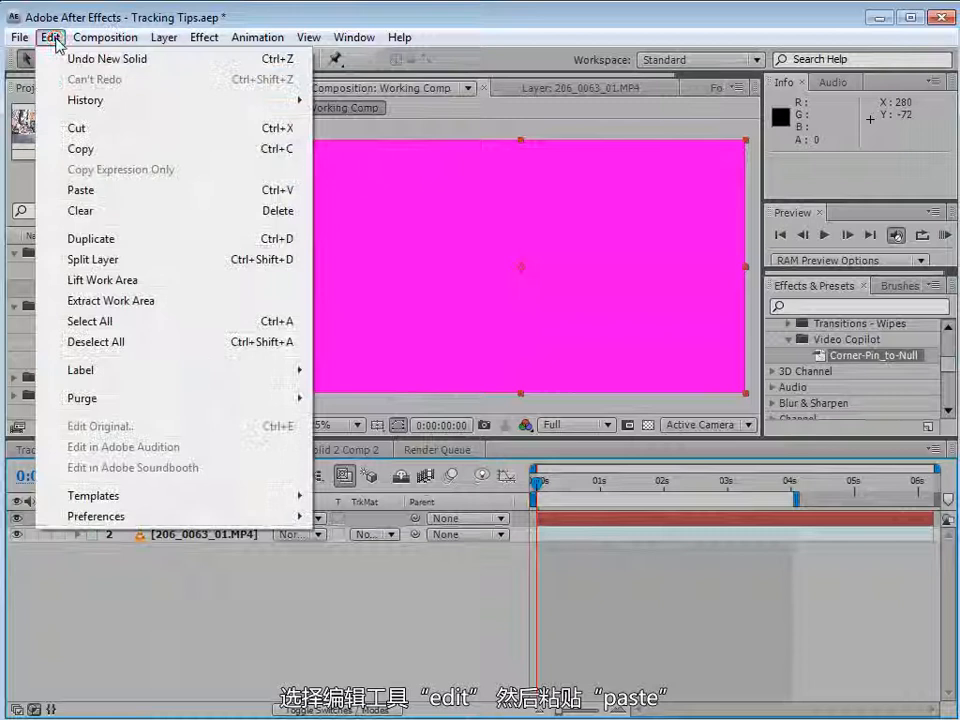
pyautogui.click(77, 195)
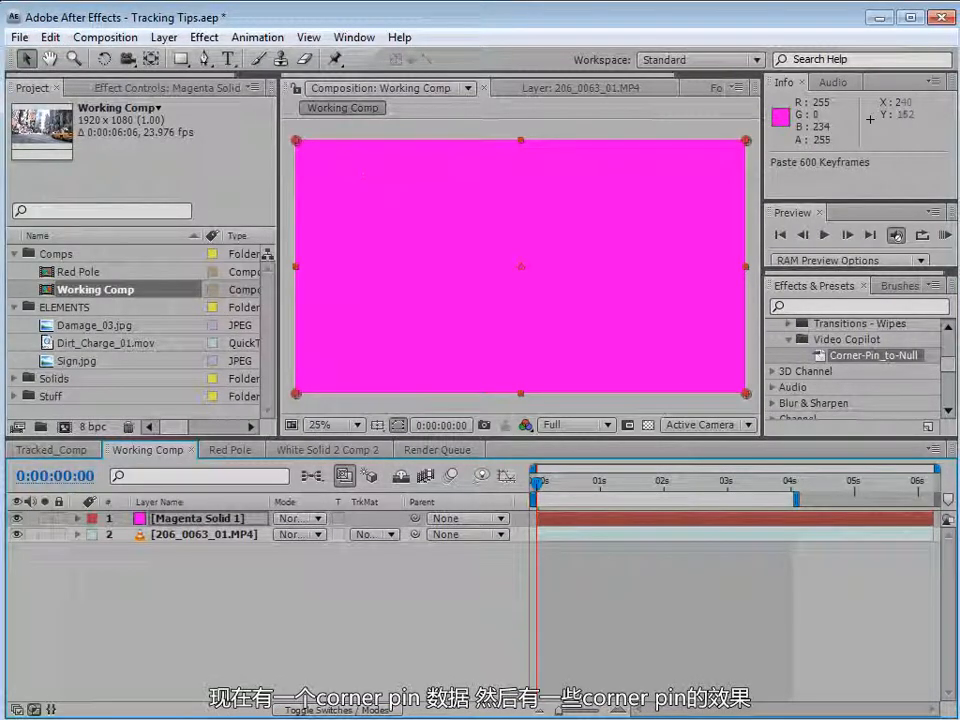
pyautogui.click(125, 88)
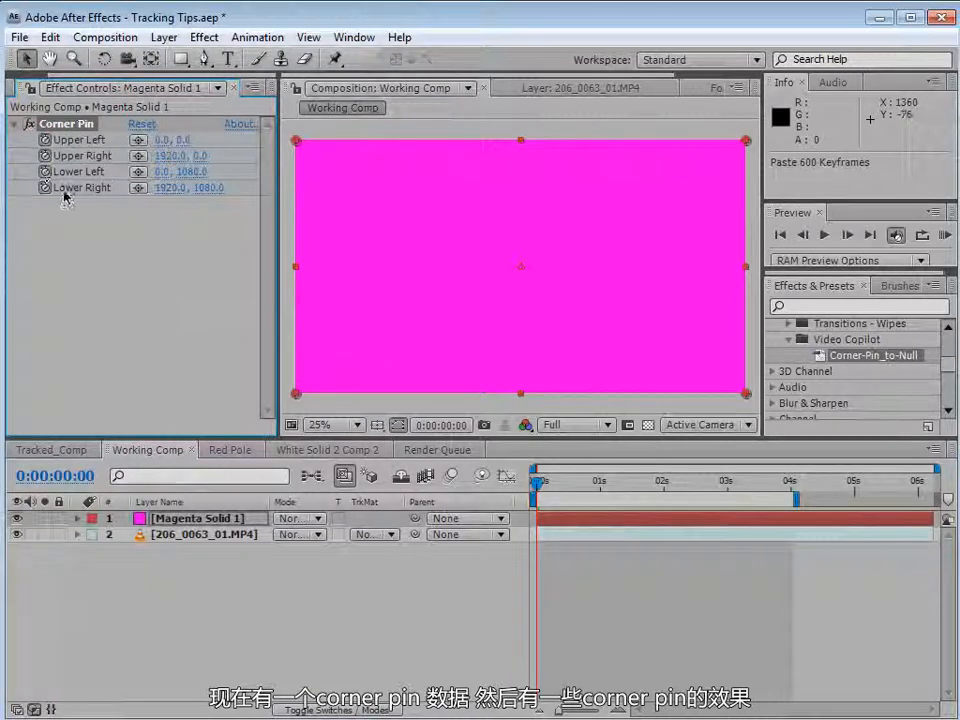
pyautogui.click(570, 520)
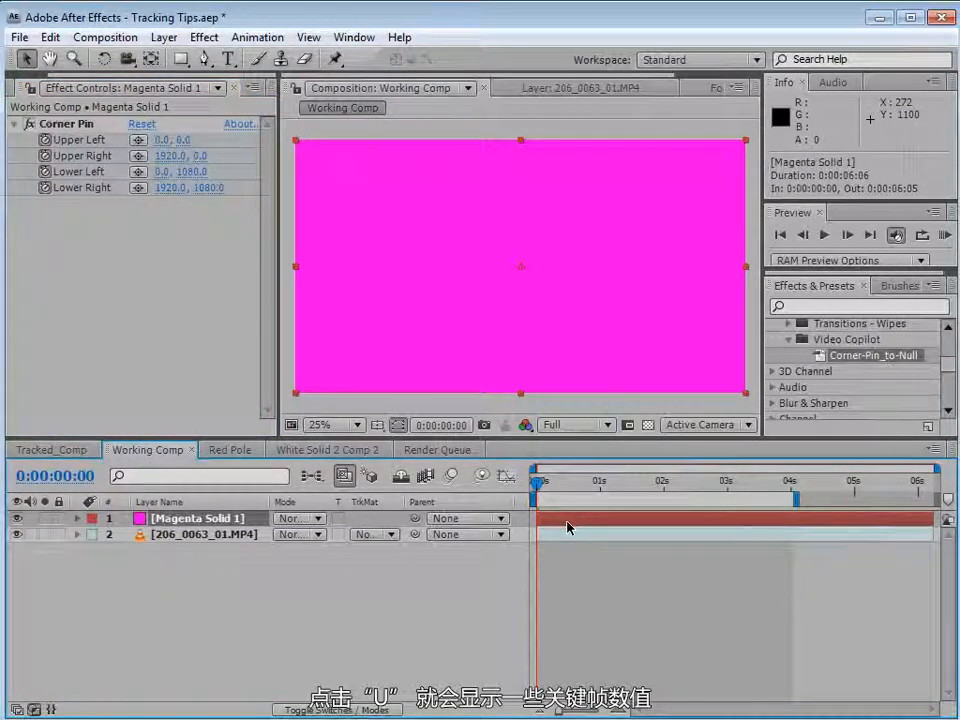
pyautogui.press('u')
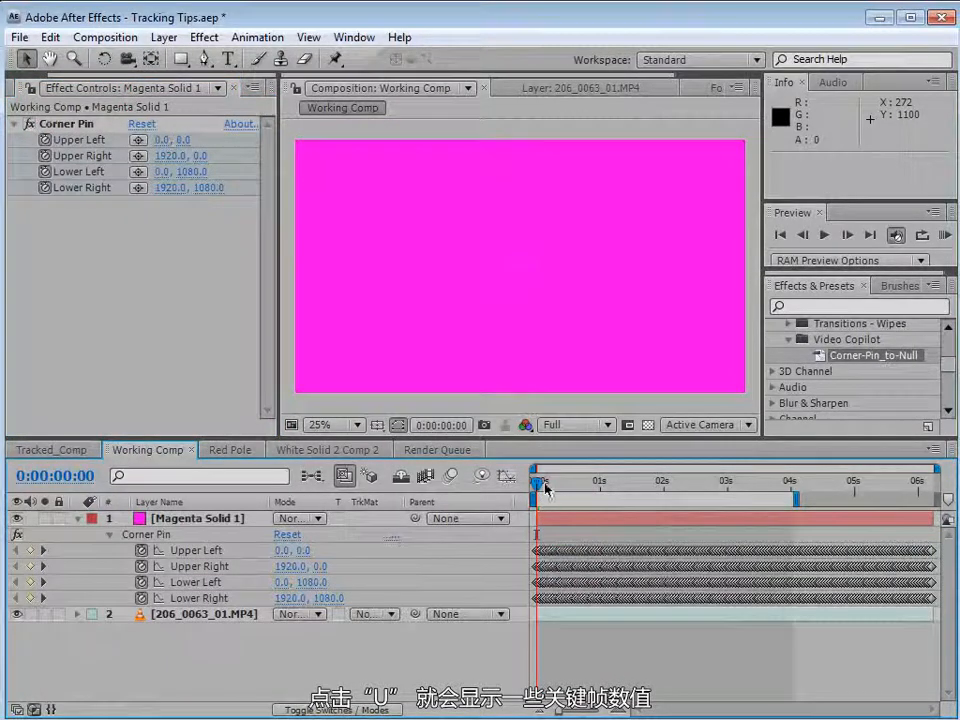
pyautogui.moveTo(537, 483)
pyautogui.mouseDown()
pyautogui.moveTo(649, 484)
pyautogui.moveTo(537, 484)
pyautogui.mouseUp()
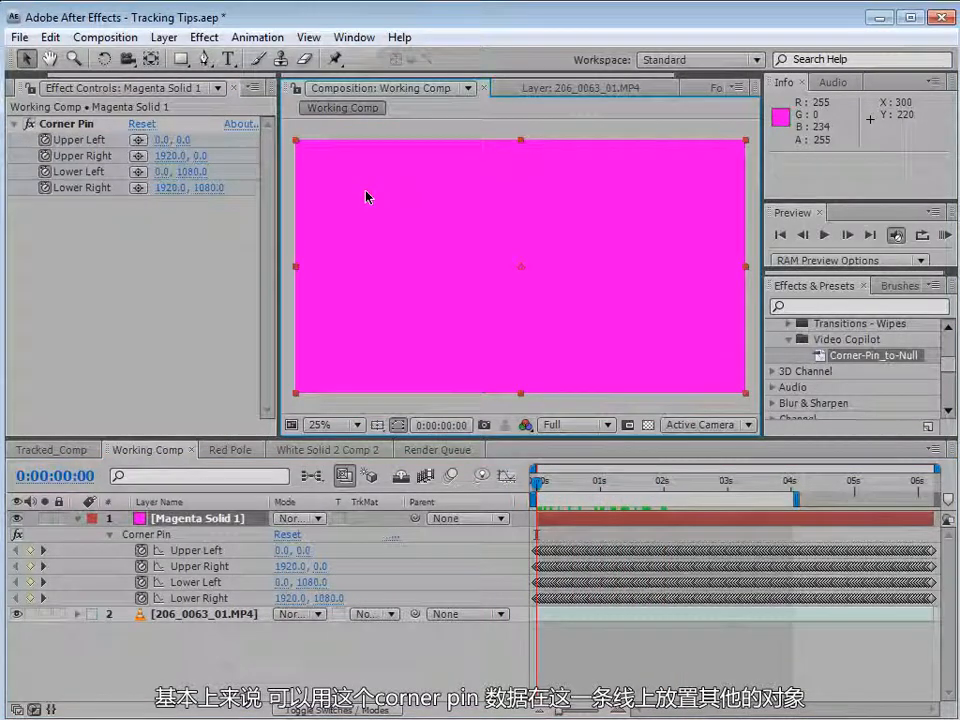
# Pre-compose the magenta solid as Tracking Comp, leaving all attributes in Working Comp.
pyautogui.click(77, 518)
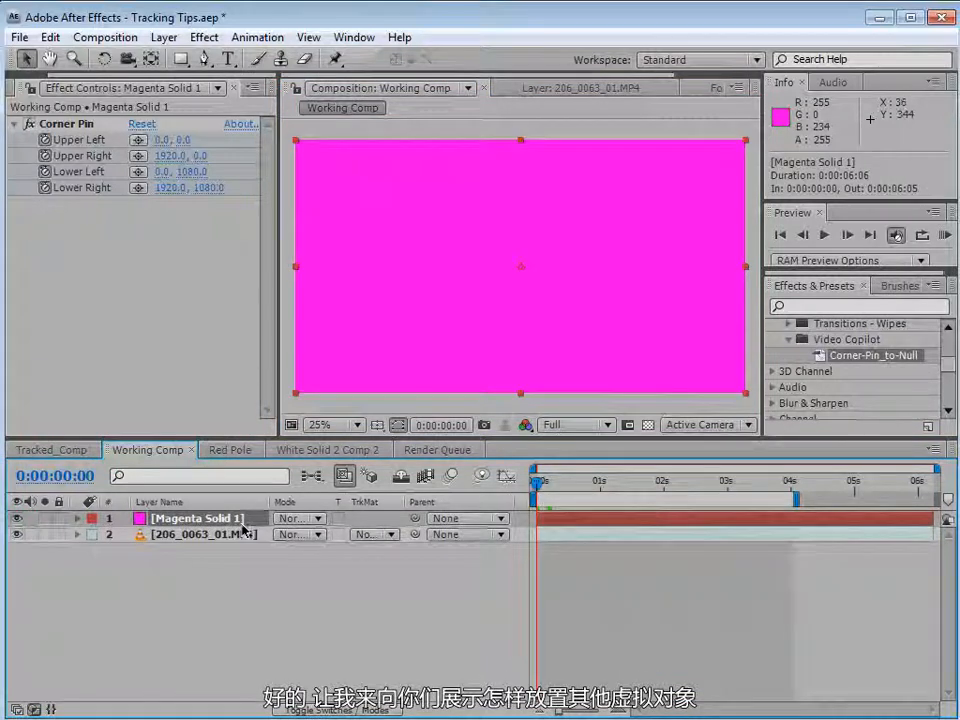
pyautogui.click(166, 38)
pyautogui.click(215, 709)
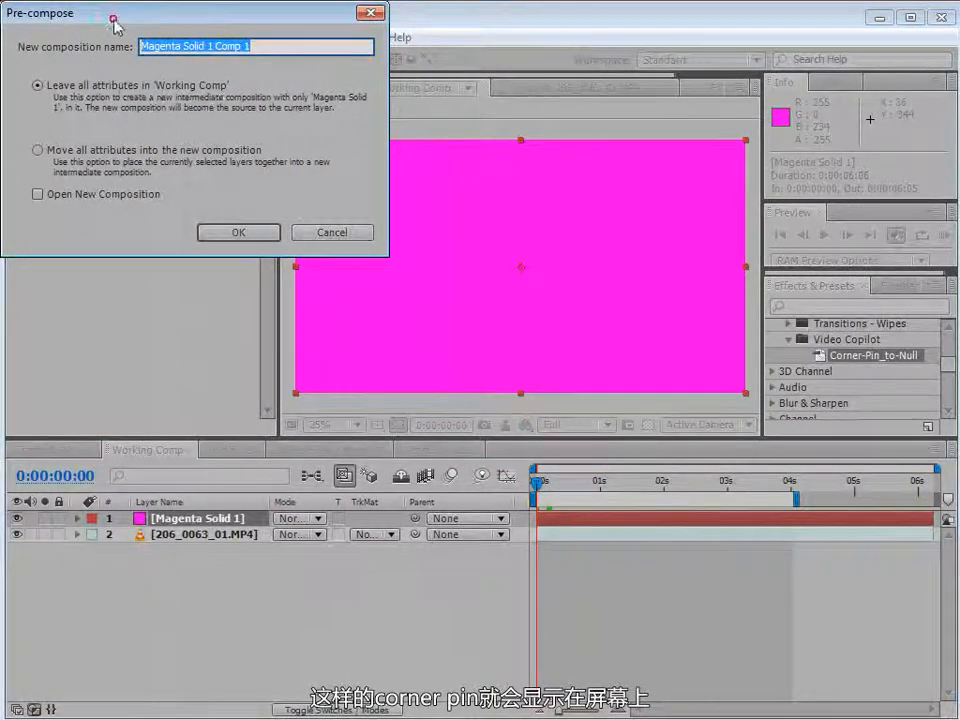
pyautogui.moveTo(90, 12); pyautogui.dragTo(264, 189)
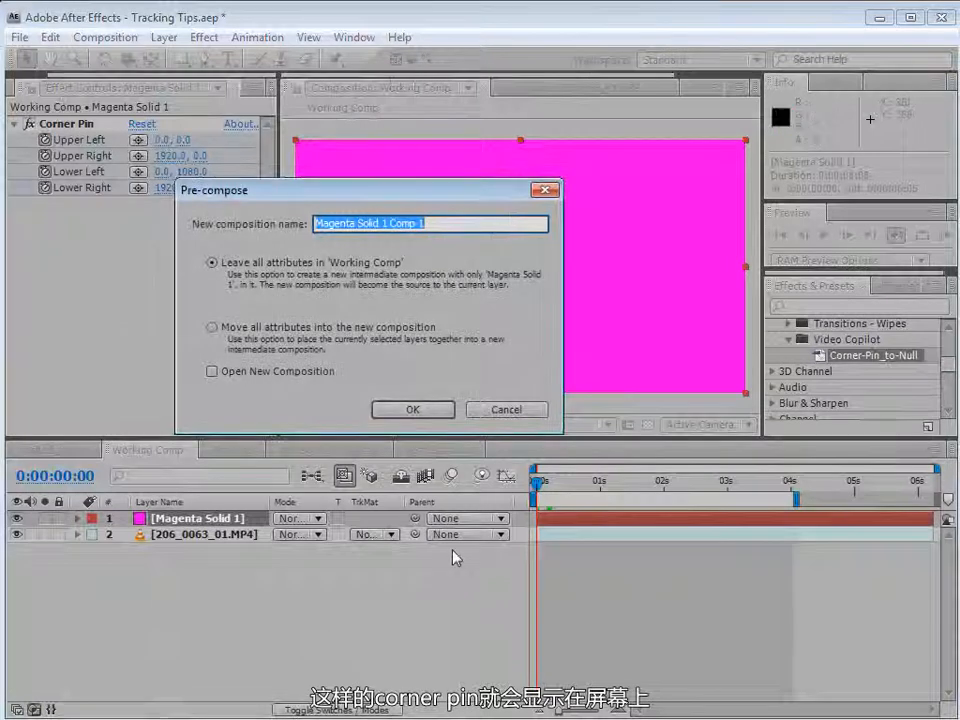
pyautogui.write('Tracking Comp')
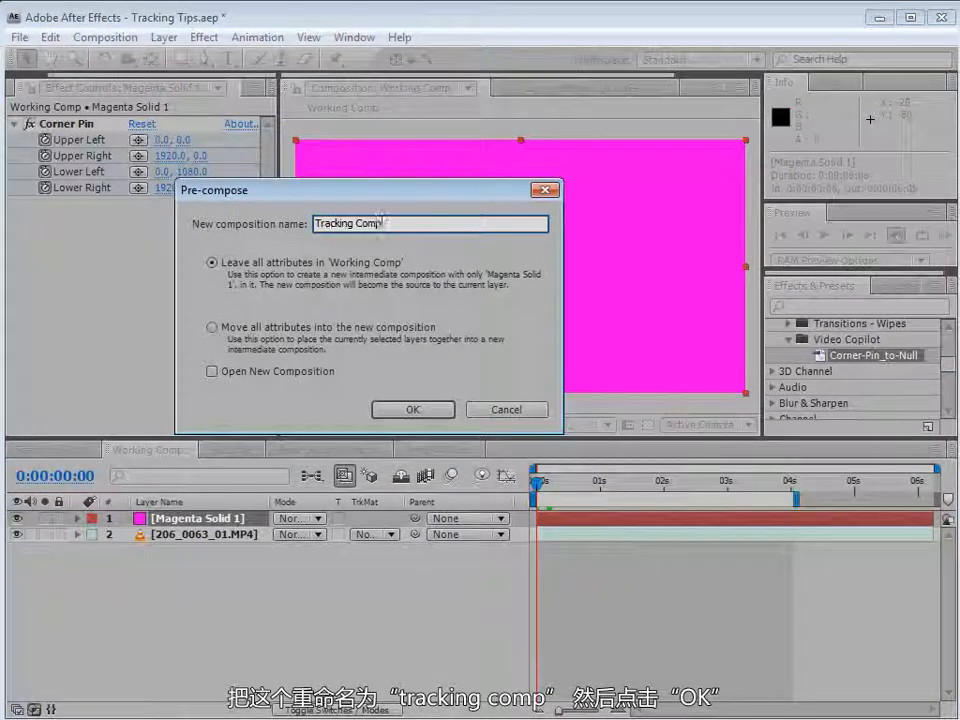
pyautogui.click(411, 412)
# Copy the street footage layer and paste it into the Tracking Comp.
pyautogui.click(200, 534)
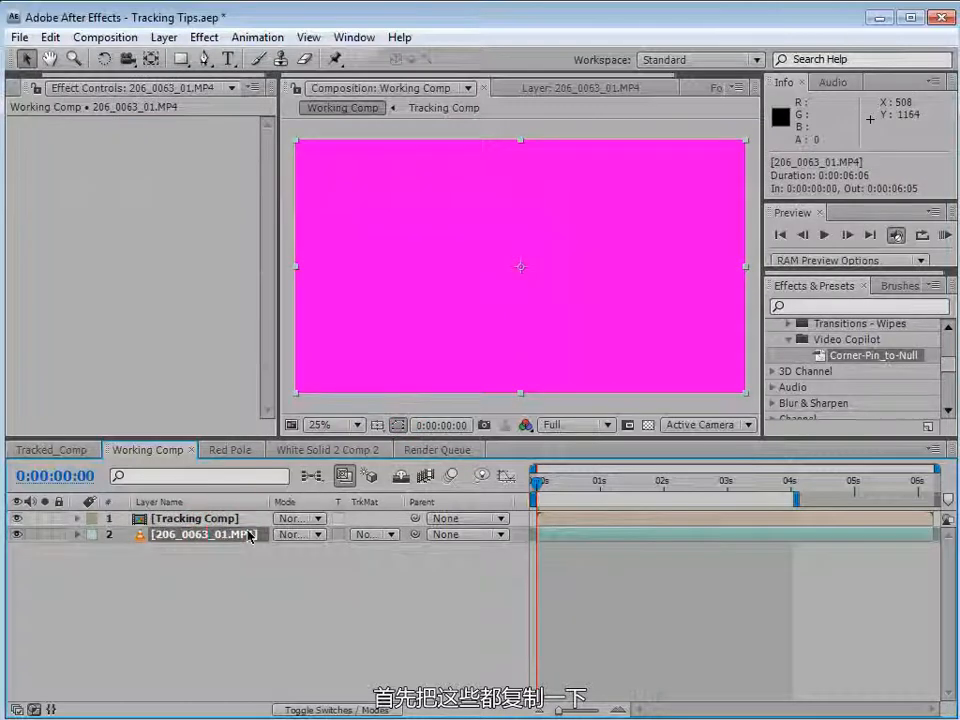
pyautogui.click(50, 37)
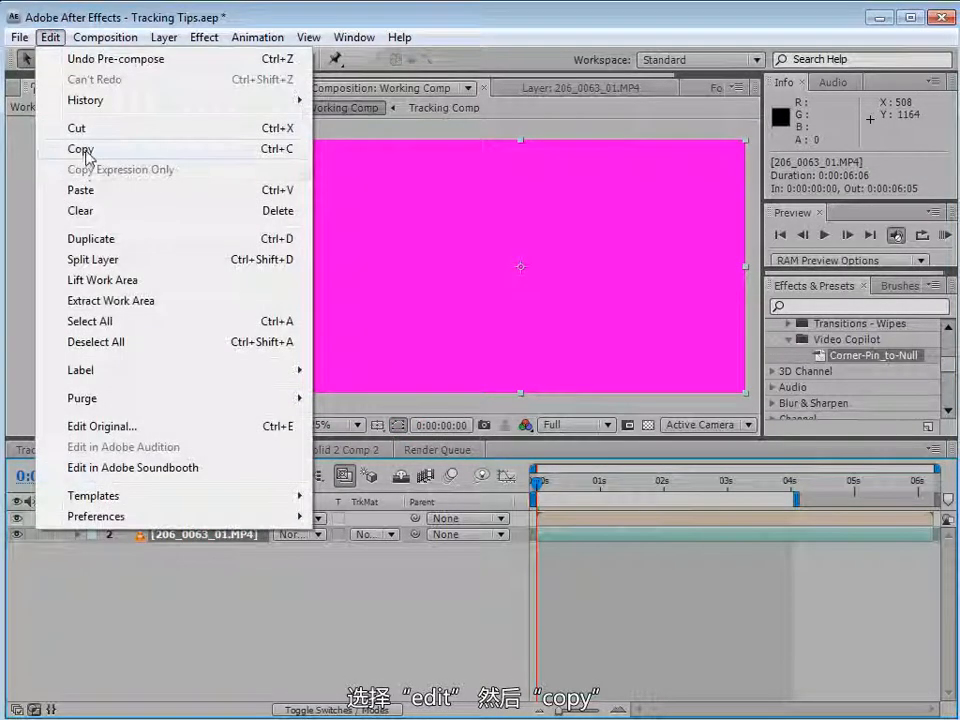
pyautogui.click(62, 149)
pyautogui.click(238, 617)
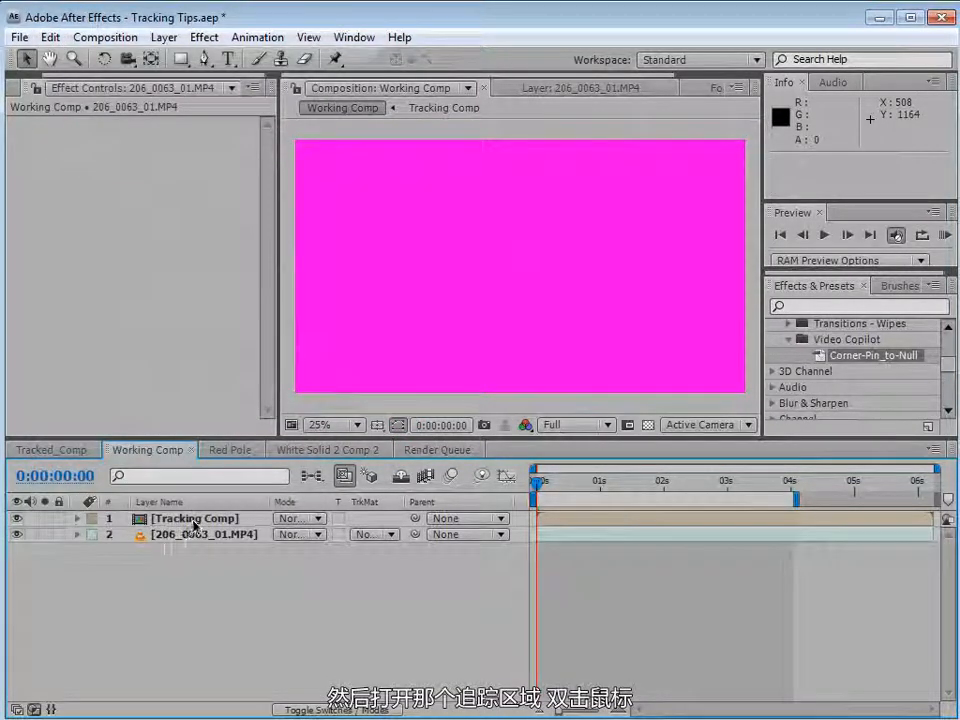
pyautogui.doubleClick(194, 520)
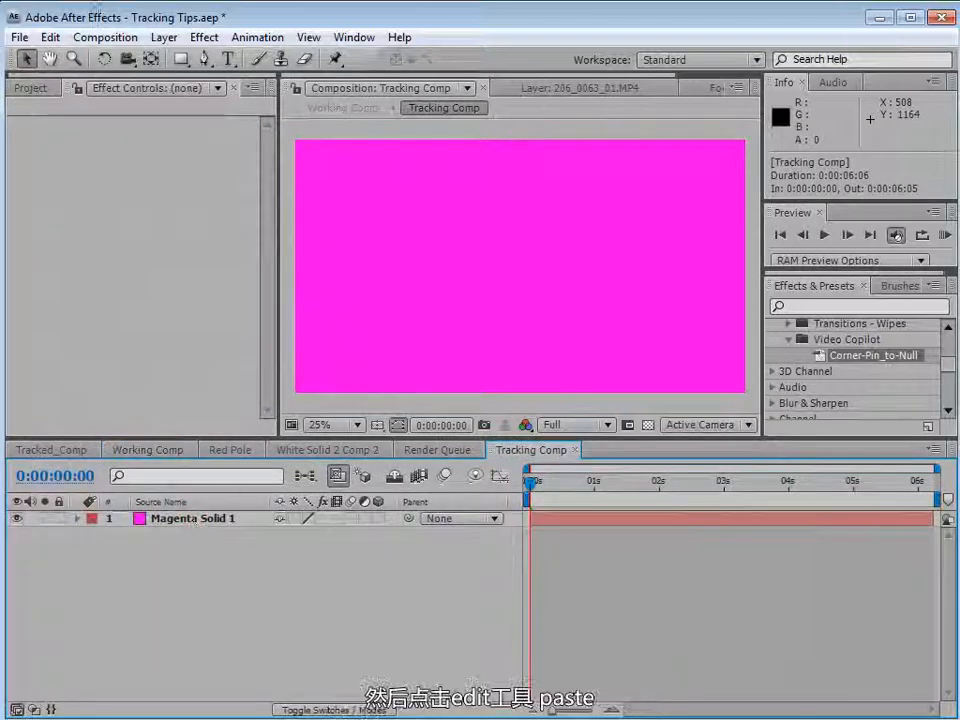
pyautogui.click(50, 37)
pyautogui.click(97, 190)
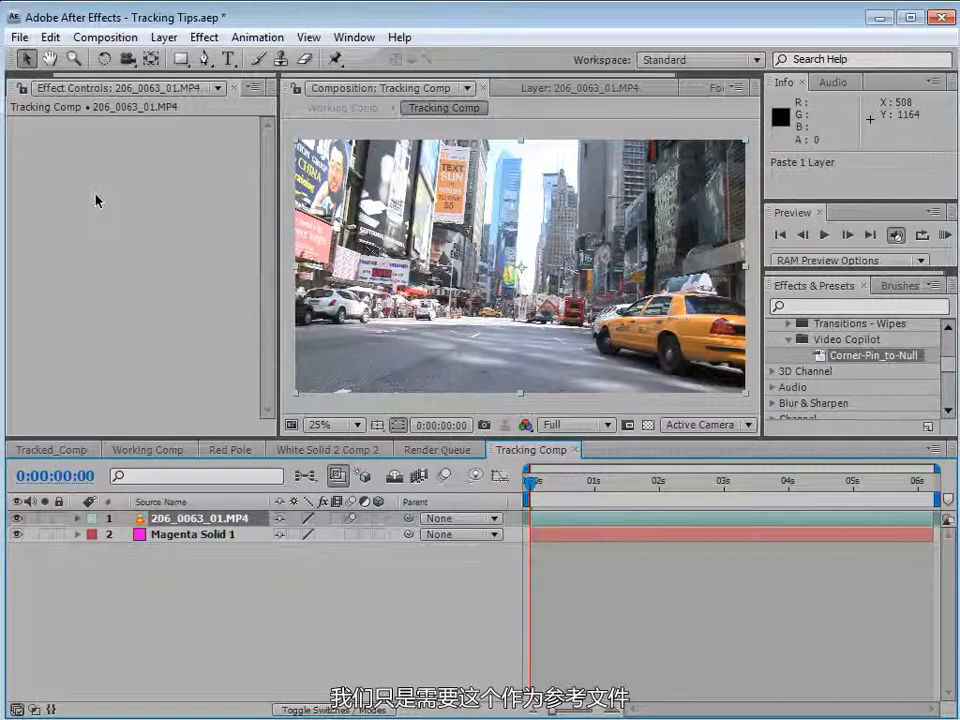
# Set the pasted footage as a guide layer in Tracking Comp.
pyautogui.moveTo(375, 437); pyautogui.dragTo(370, 390)
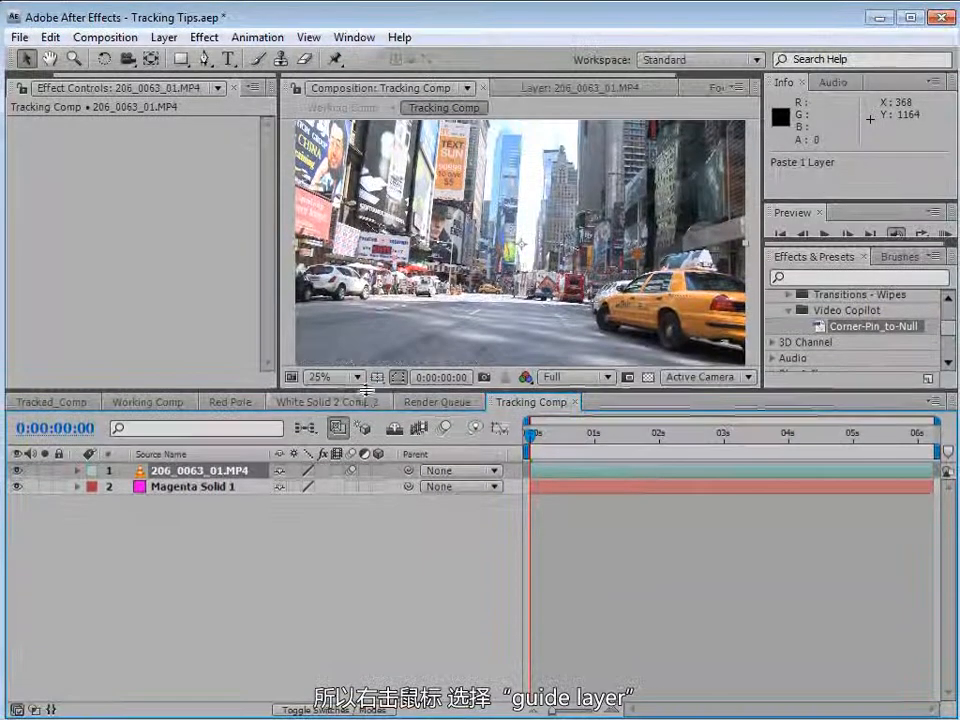
pyautogui.rightClick(540, 485)
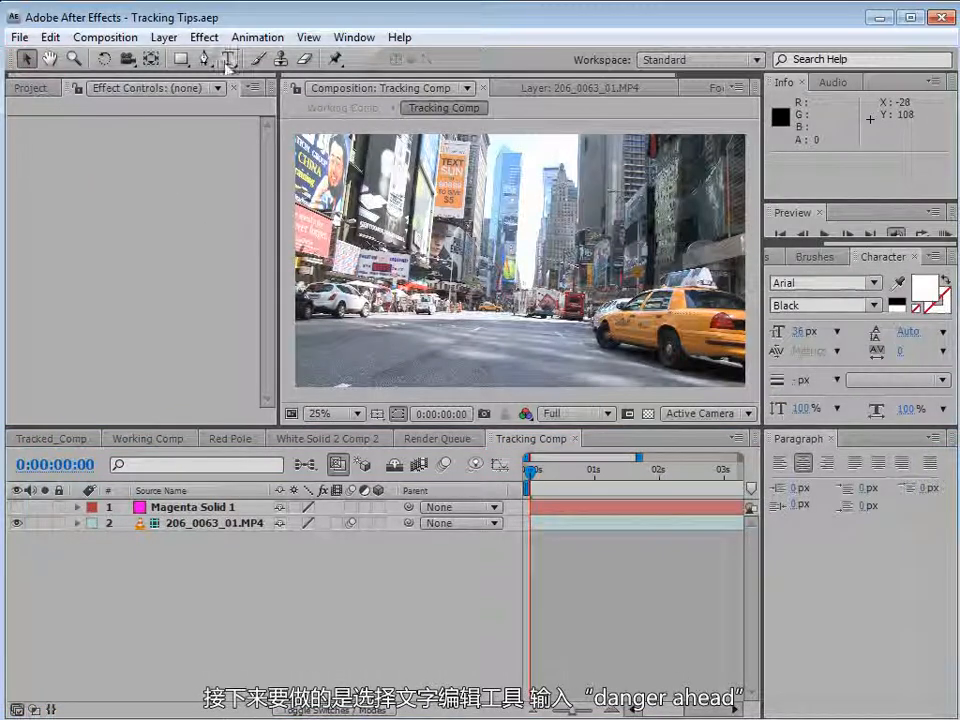
# Create a DANGER AHEAD text layer and move it onto the road in the middle of the frame.
pyautogui.click(229, 59)
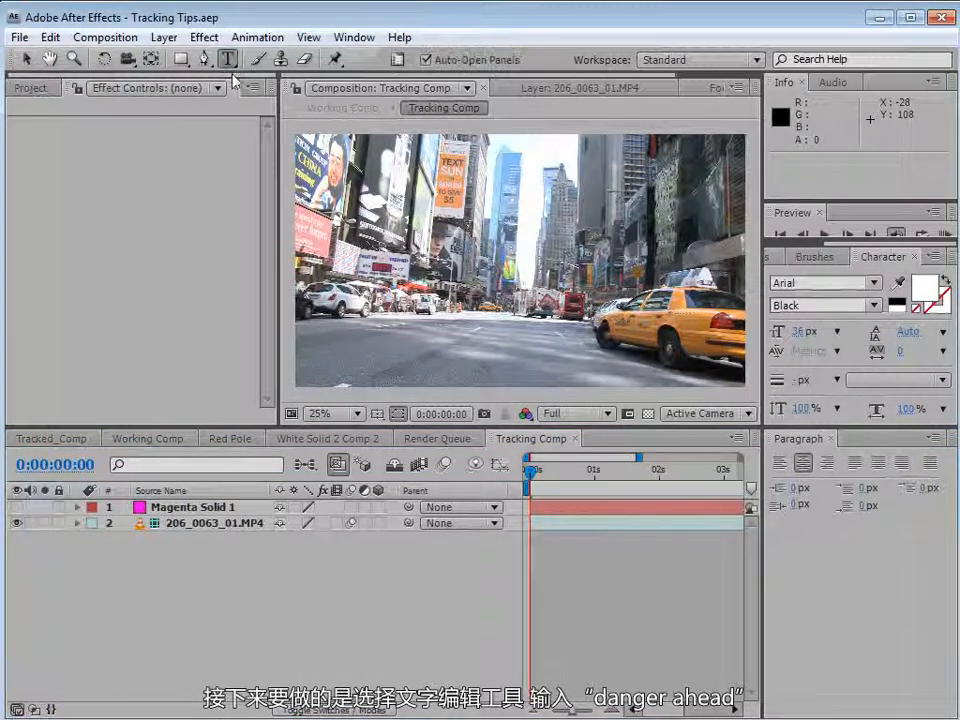
pyautogui.click(688, 249)
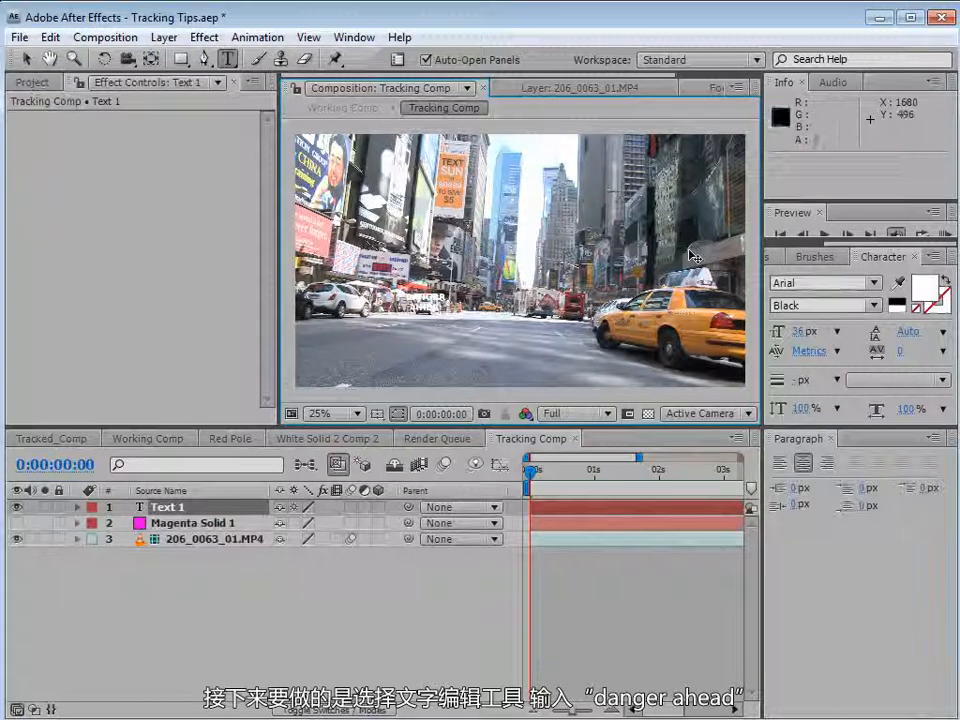
pyautogui.click(27, 59)
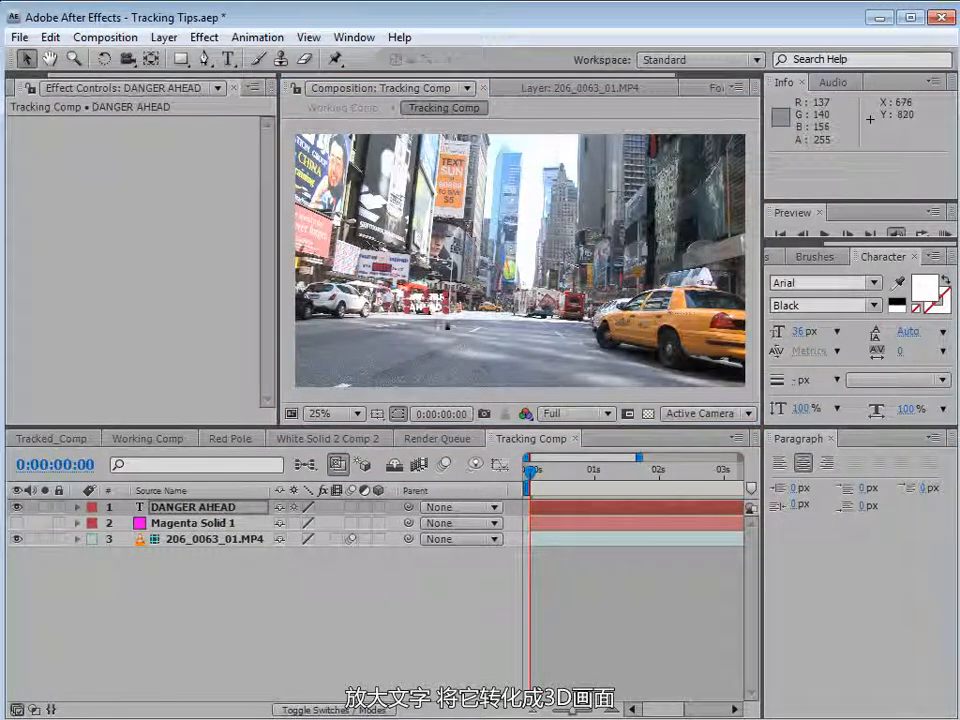
pyautogui.moveTo(444, 309); pyautogui.dragTo(555, 333)
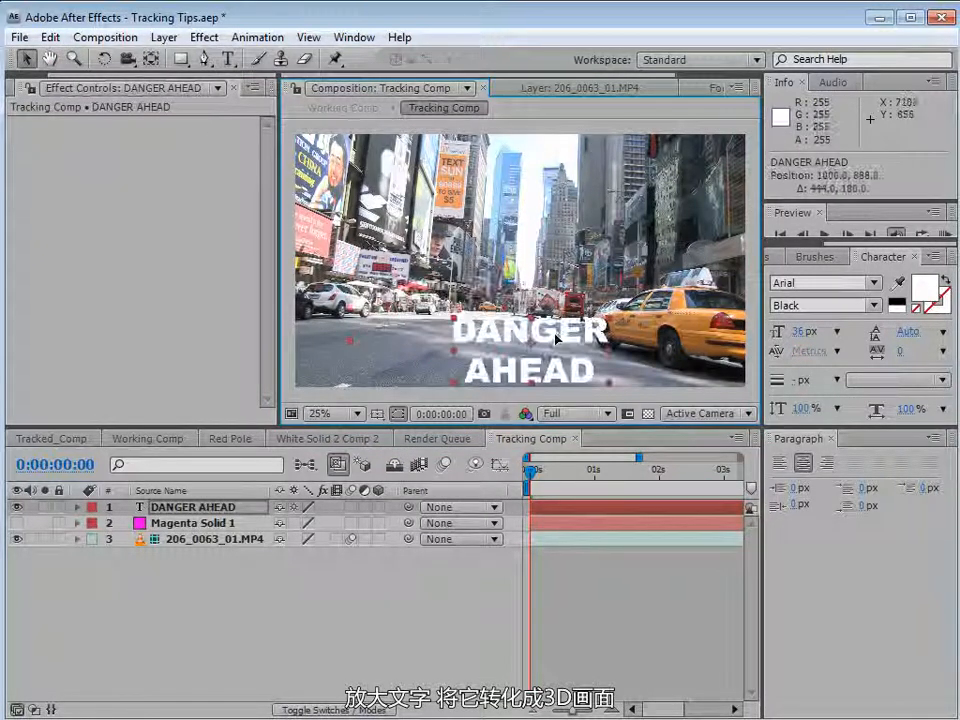
# Make the text layer 3D and rotate it to about 288° on X so it lies flat on the road.
pyautogui.click(378, 507)
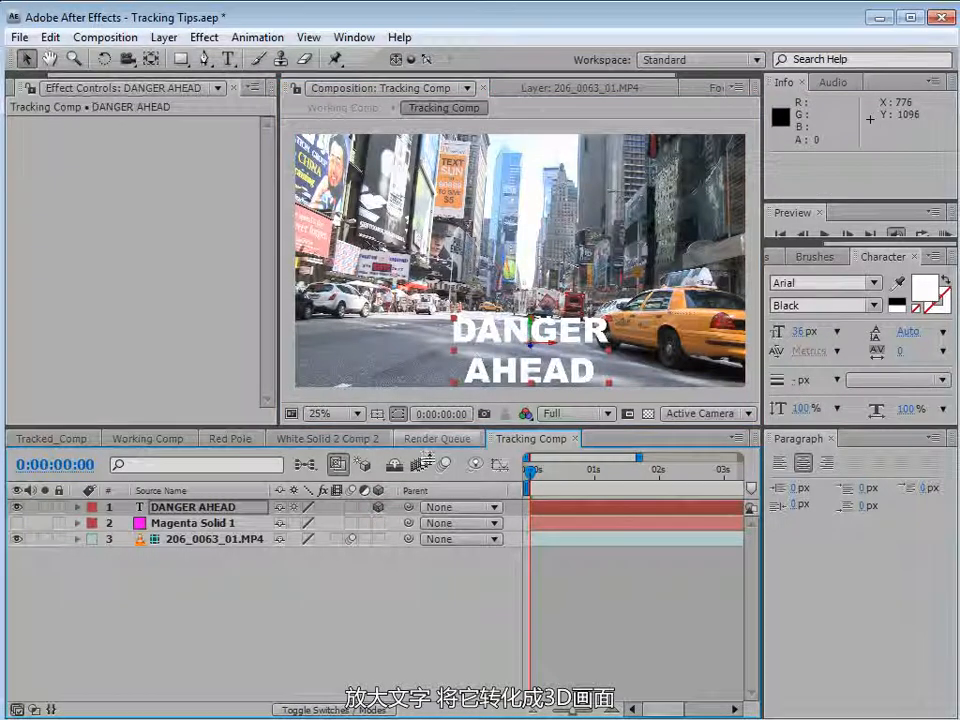
pyautogui.press('w')
pyautogui.moveTo(543, 345); pyautogui.dragTo(548, 415)
# Add a new camera using the 20mm preset.
pyautogui.click(164, 37)
pyautogui.moveTo(161, 60)
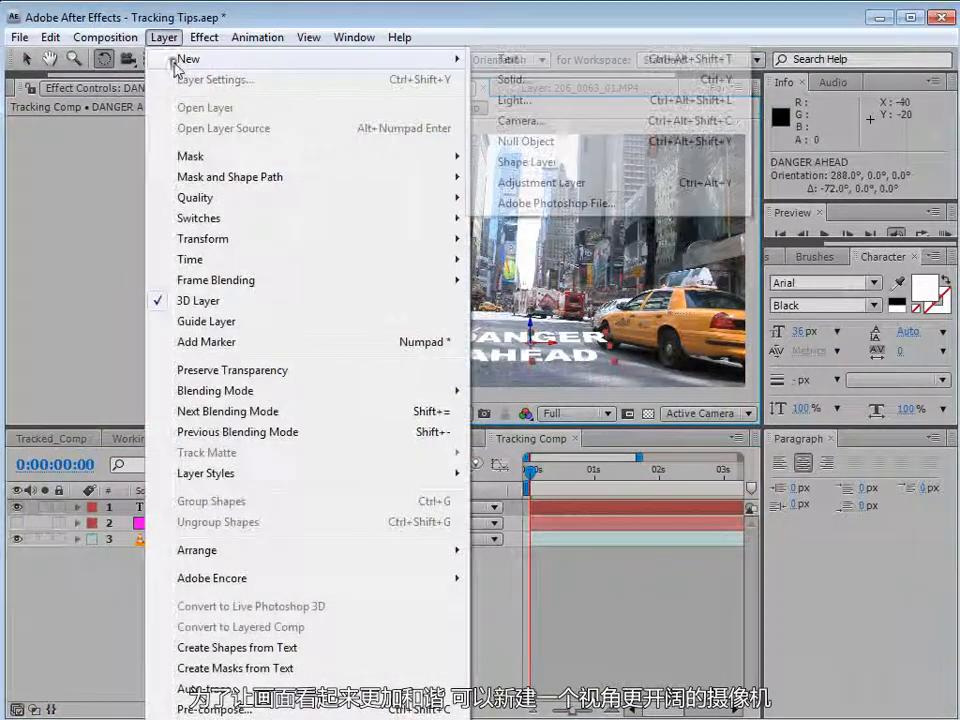
pyautogui.click(518, 122)
pyautogui.click(427, 104)
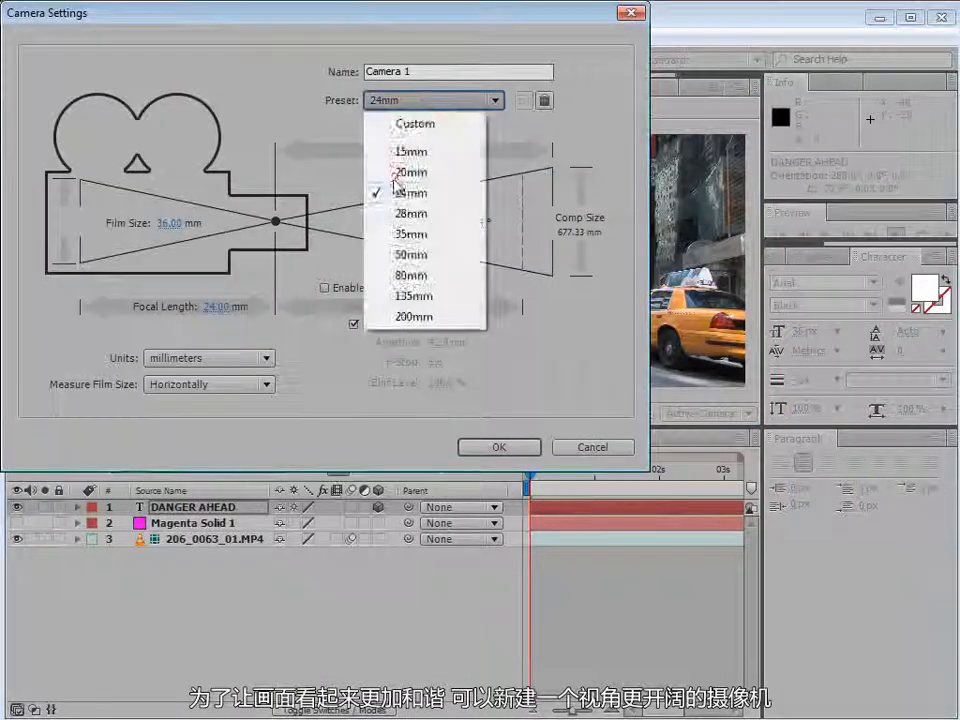
pyautogui.click(396, 172)
pyautogui.click(494, 446)
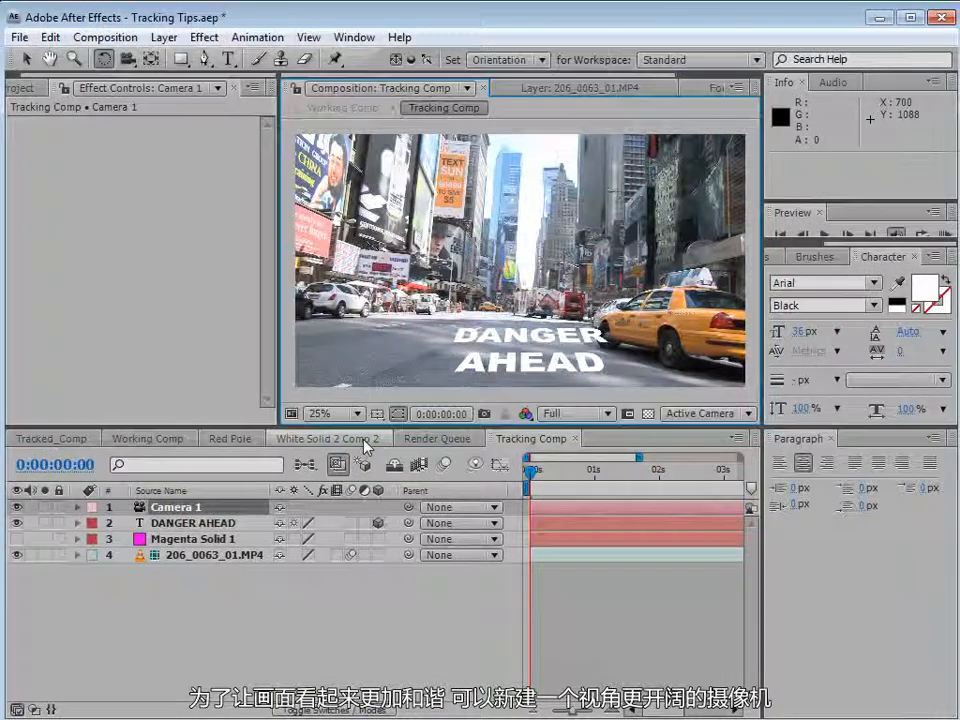
# Tilt the DANGER AHEAD text further and scale it down to fit the road lane.
pyautogui.click(190, 522)
pyautogui.moveTo(543, 344); pyautogui.dragTo(518, 388)
pyautogui.press('v')
pyautogui.moveTo(602, 355); pyautogui.dragTo(577, 359)
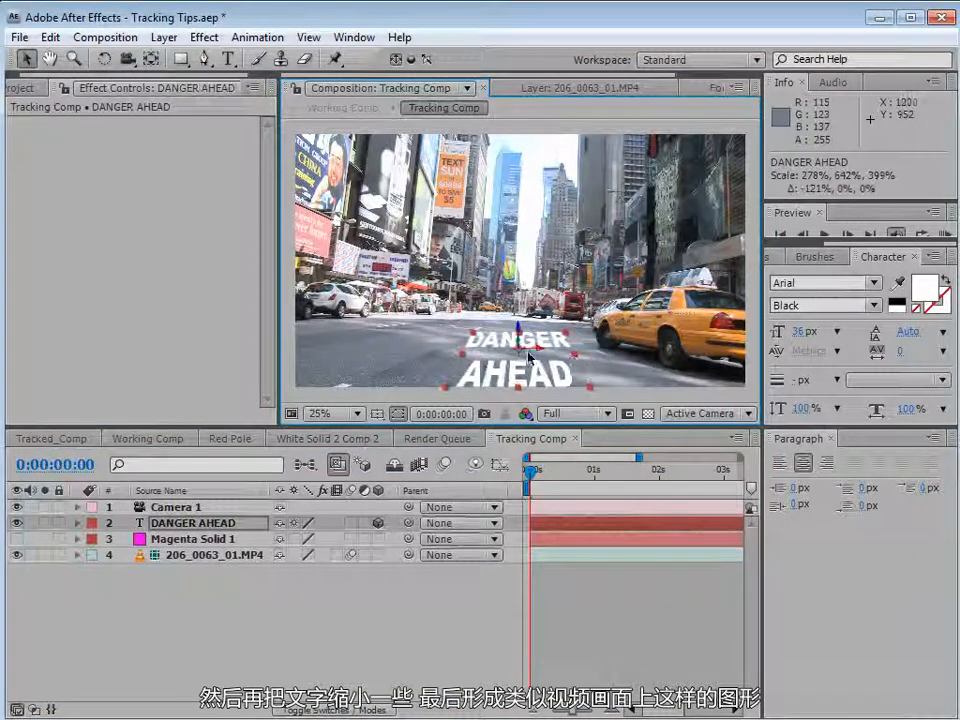
pyautogui.press('w')
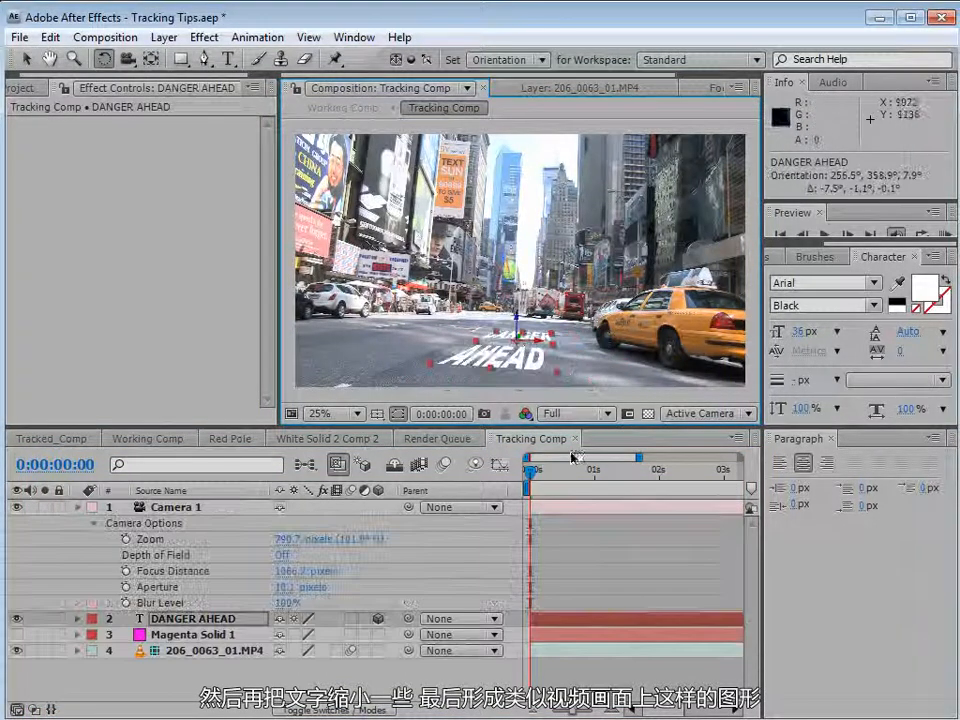
pyautogui.click(566, 682)
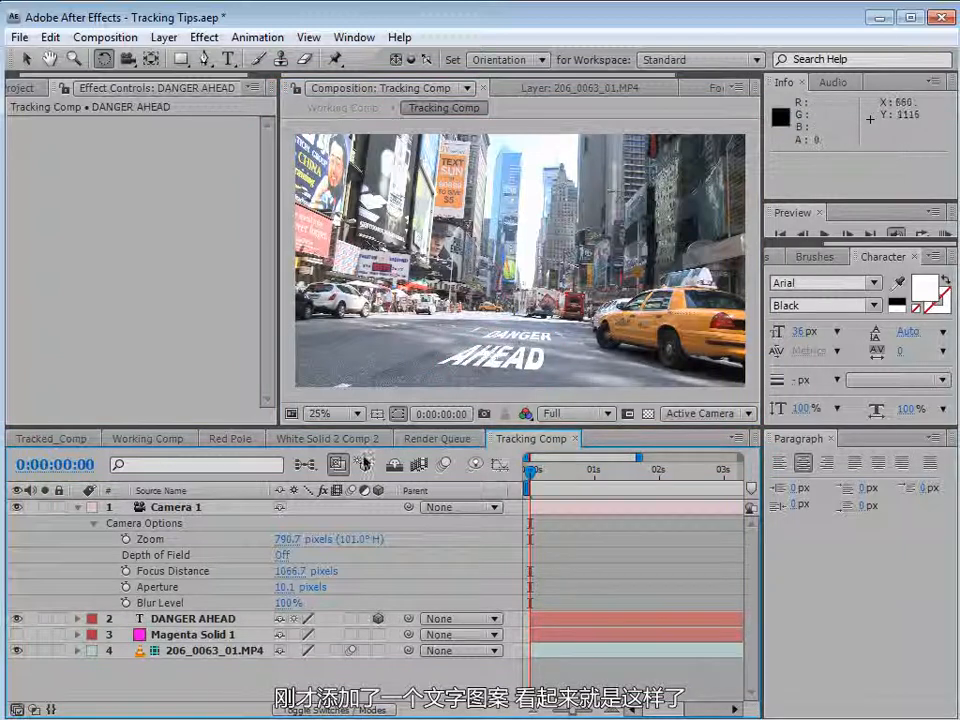
# Toggle the footage's visibility and scrub Working Comp's timeline to check the text on the road.
pyautogui.click(17, 651)
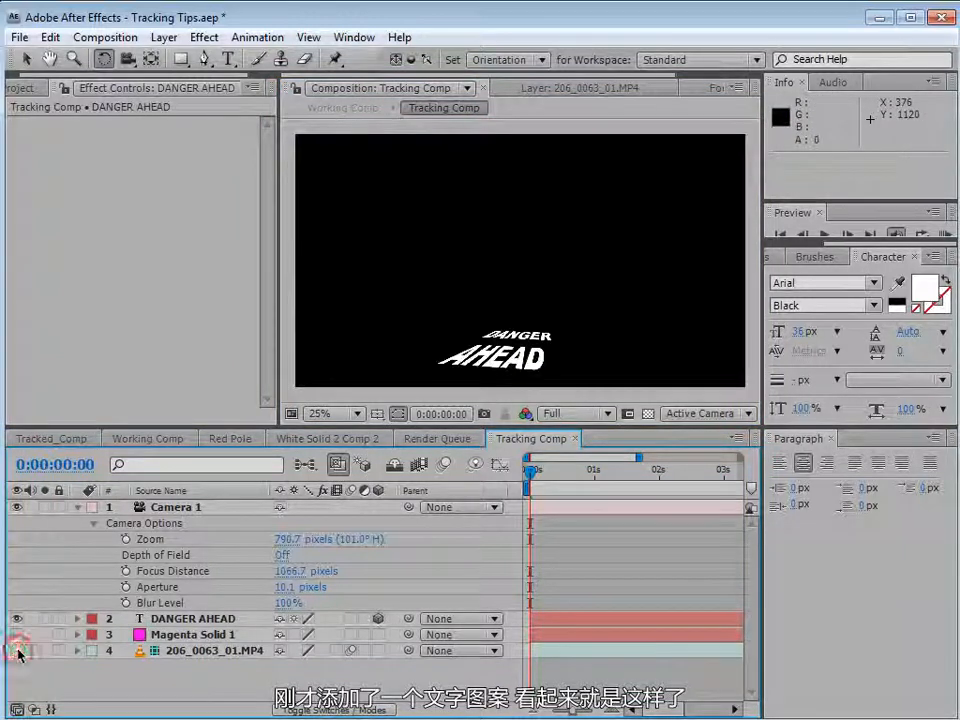
pyautogui.click(17, 651)
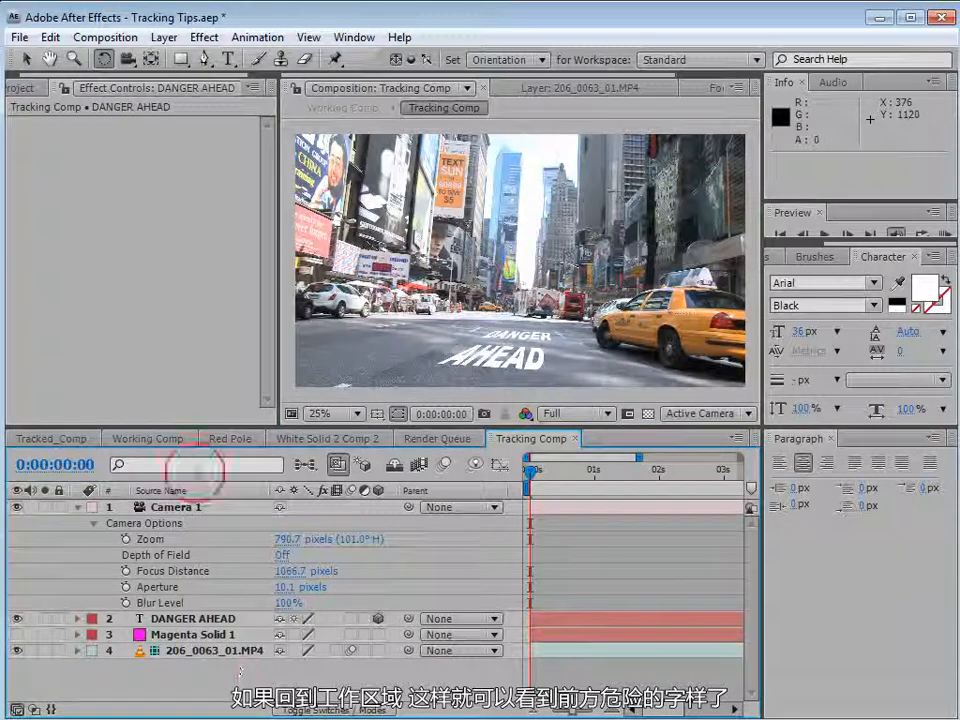
pyautogui.click(140, 439)
pyautogui.click(573, 600)
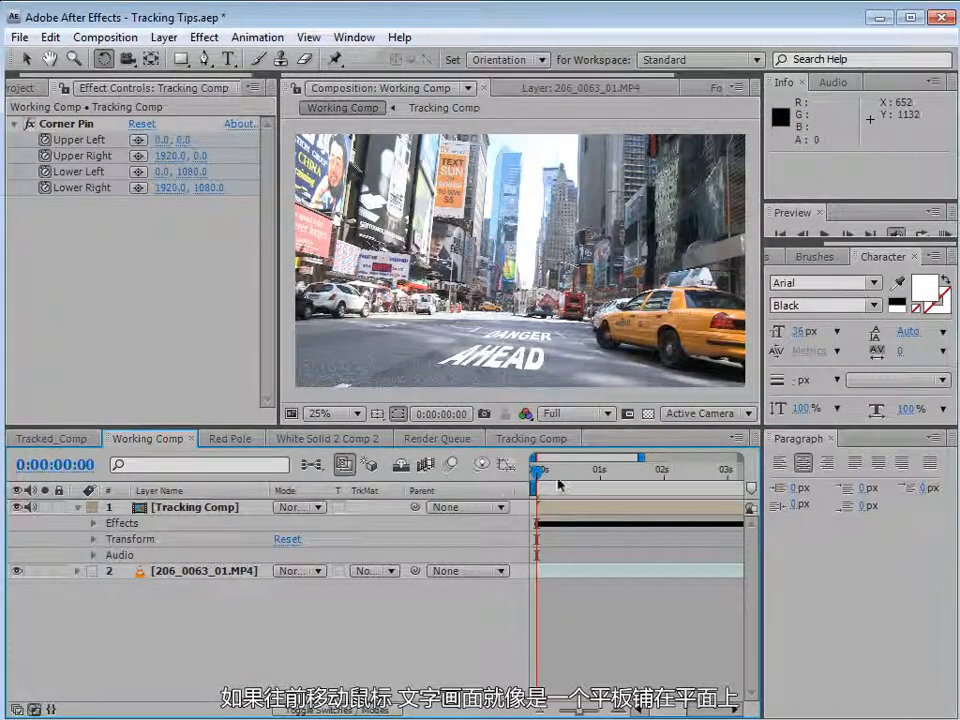
pyautogui.moveTo(536, 470); pyautogui.dragTo(502, 500)
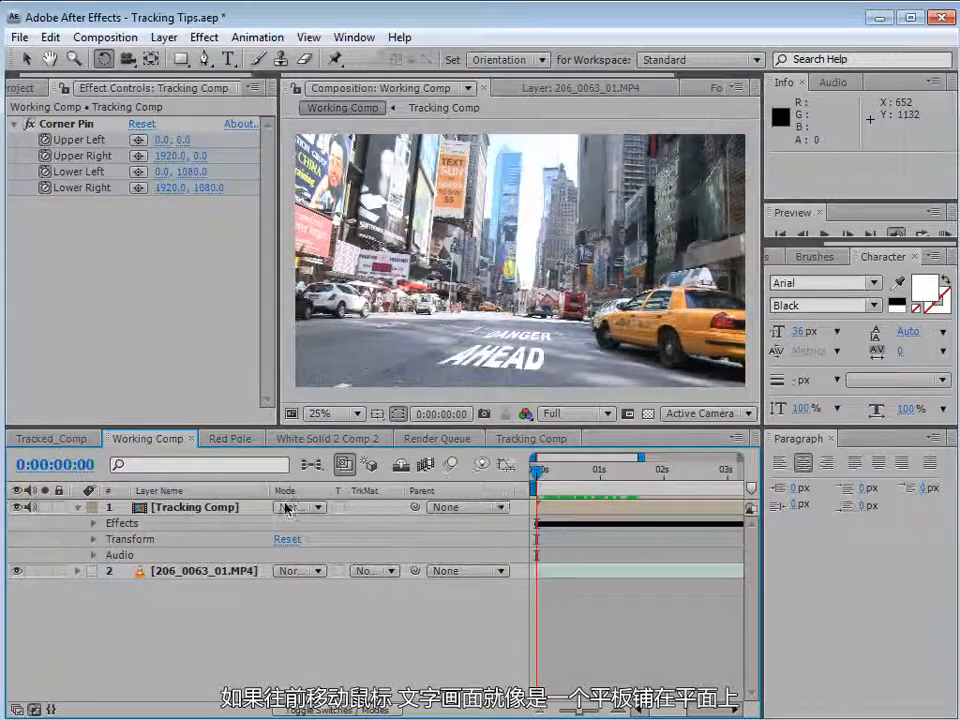
# Set the Tracking Comp layer's blending mode to Overlay and its Opacity to 74%.
pyautogui.click(288, 507)
pyautogui.click(321, 607)
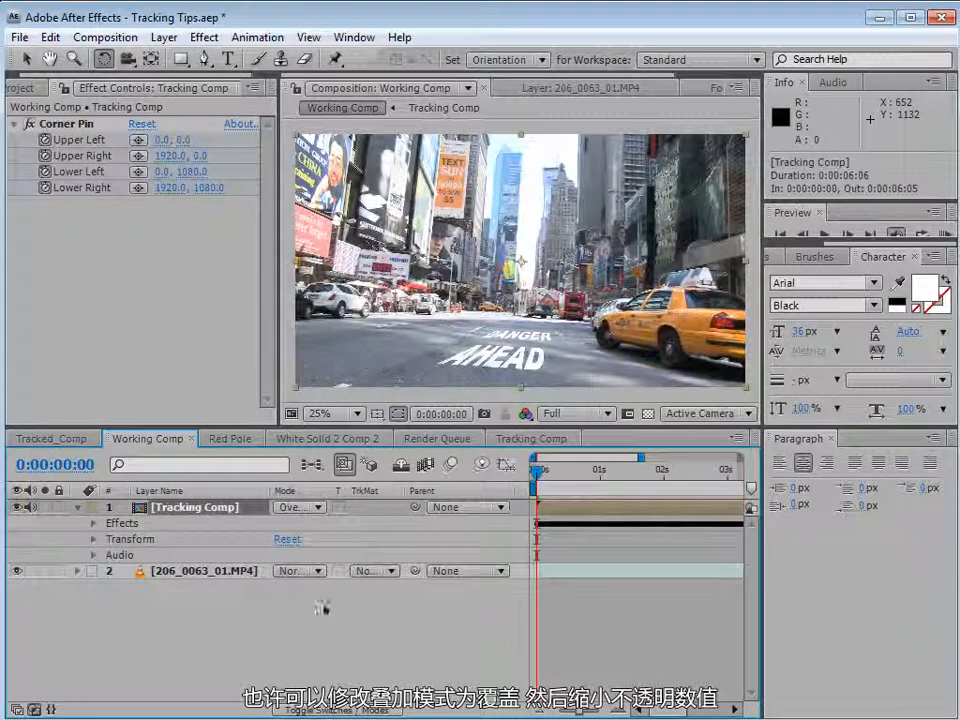
pyautogui.press('t')
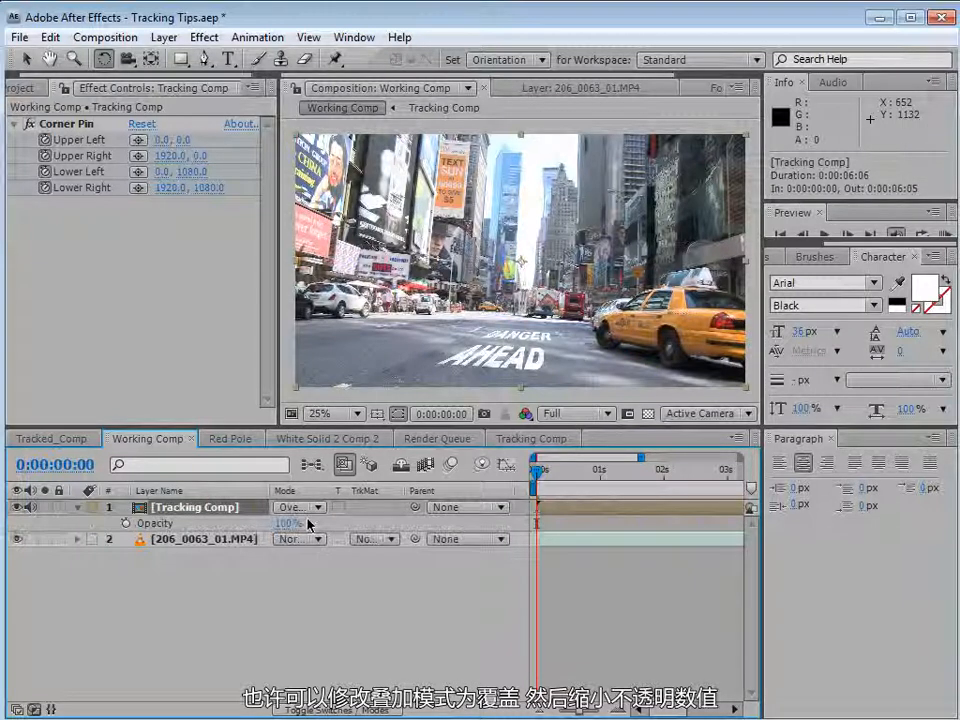
pyautogui.moveTo(287, 523); pyautogui.dragTo(266, 529)
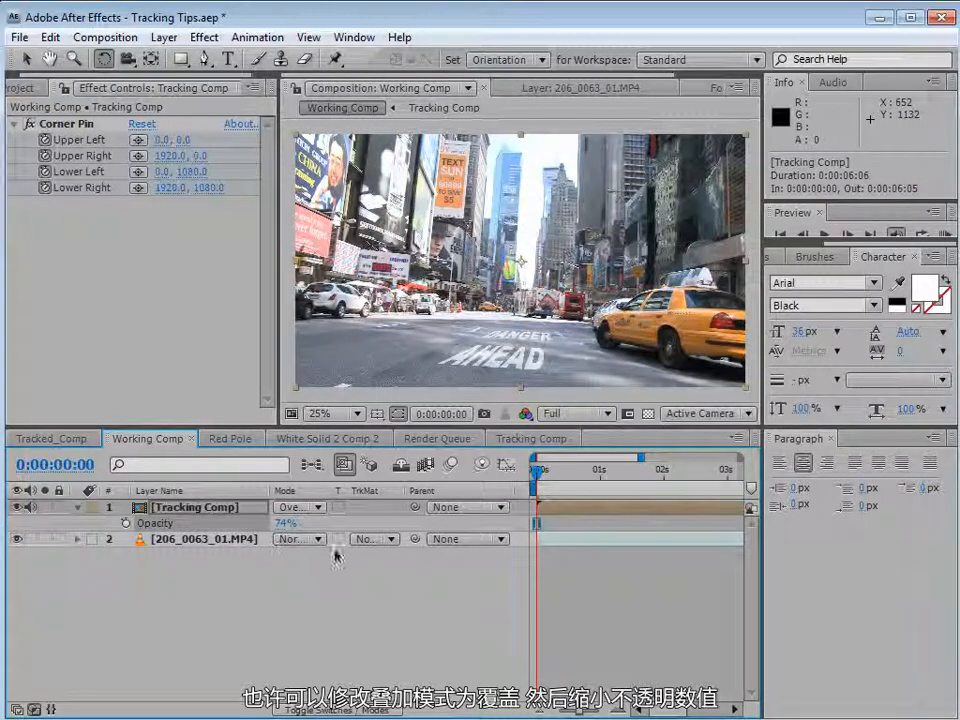
# Preview the composite in a maximised viewer and scrub the timeline.
pyautogui.press('v')
pyautogui.press('`')
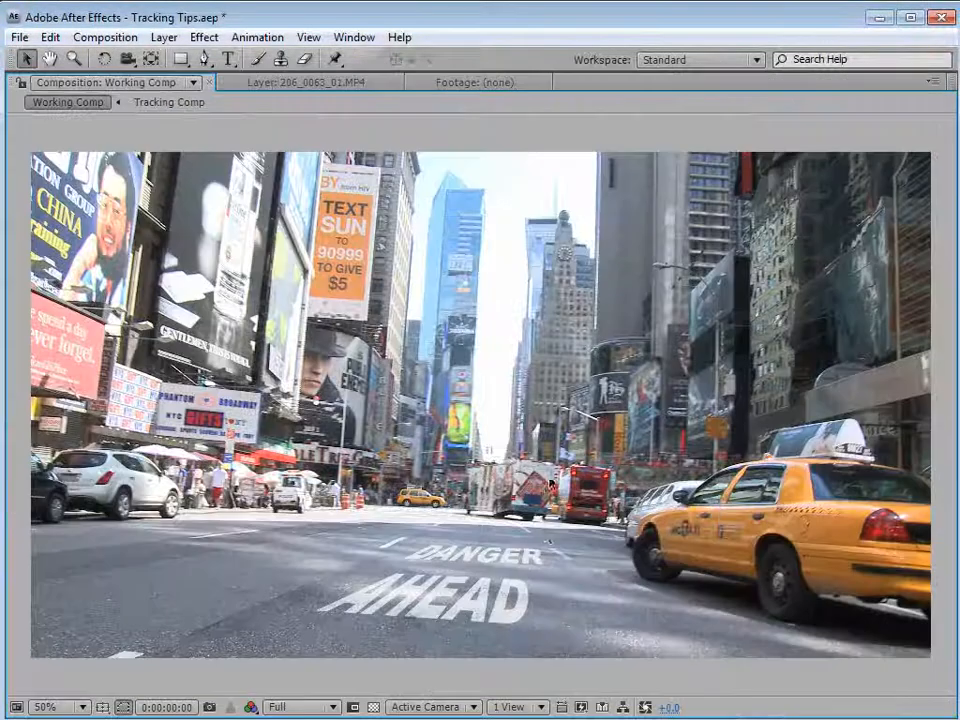
pyautogui.press('space')
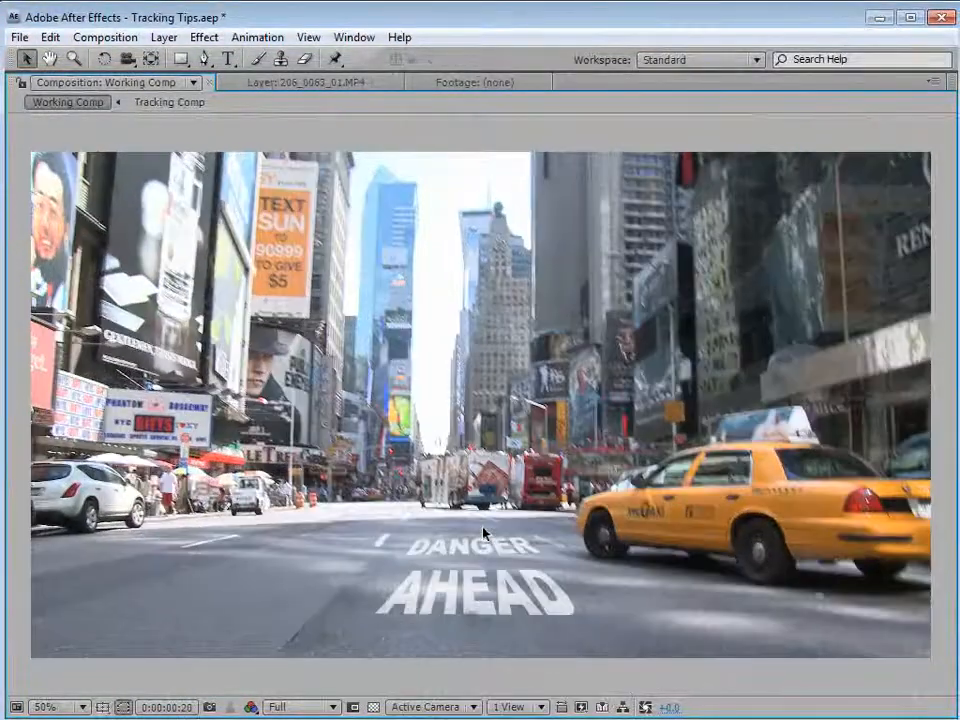
pyautogui.press('space')
pyautogui.press('`')
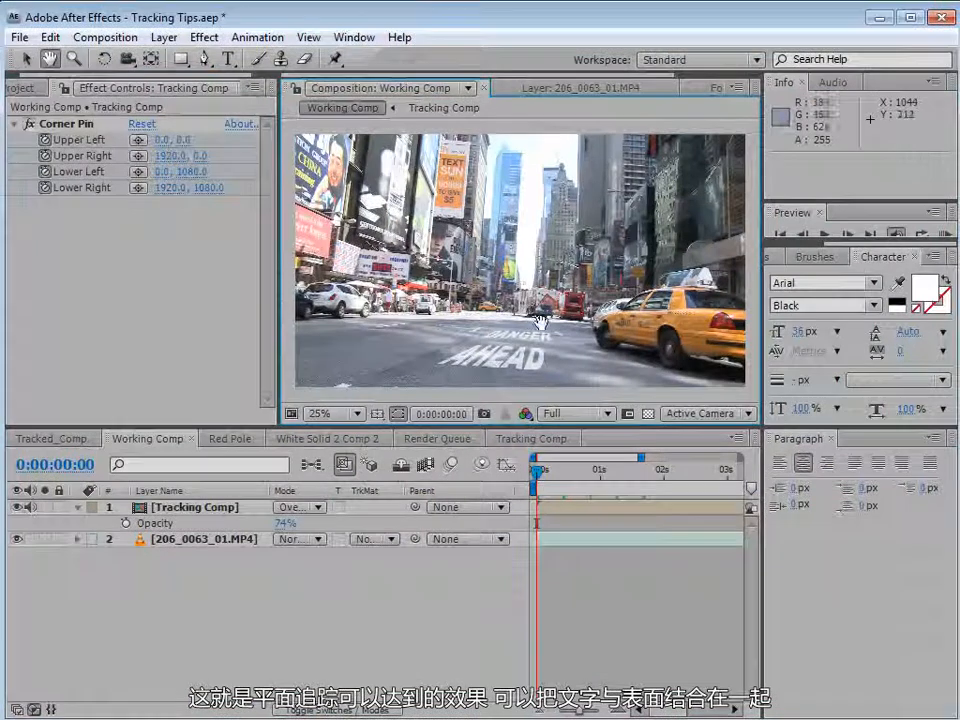
pyautogui.moveTo(536, 470); pyautogui.dragTo(508, 489)
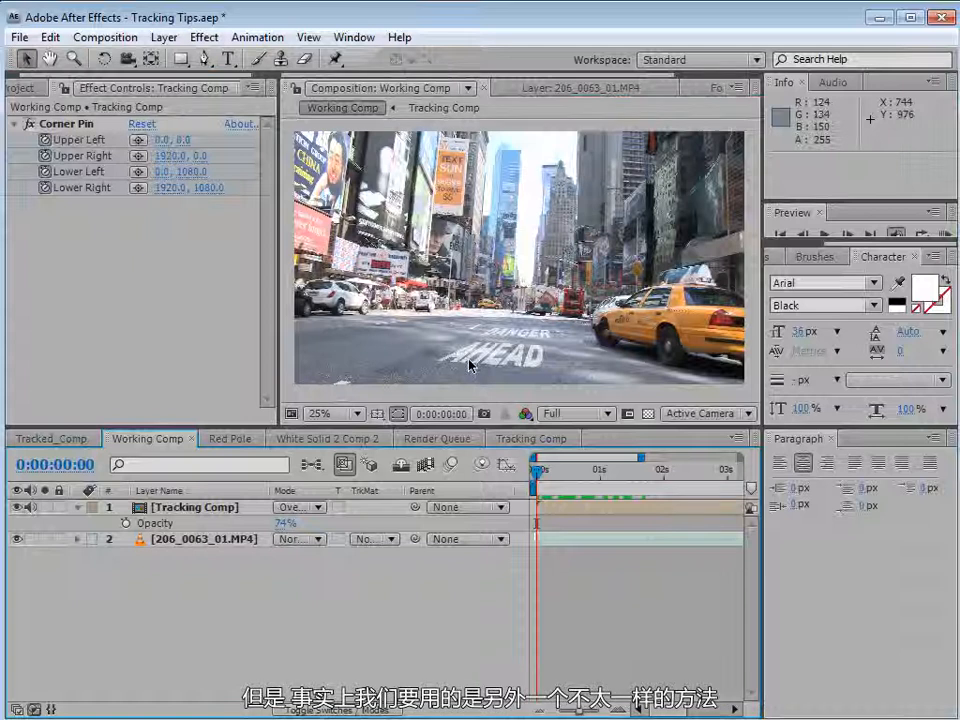
# Add the Red Pole comp from the project into Working Comp.
pyautogui.click(78, 507)
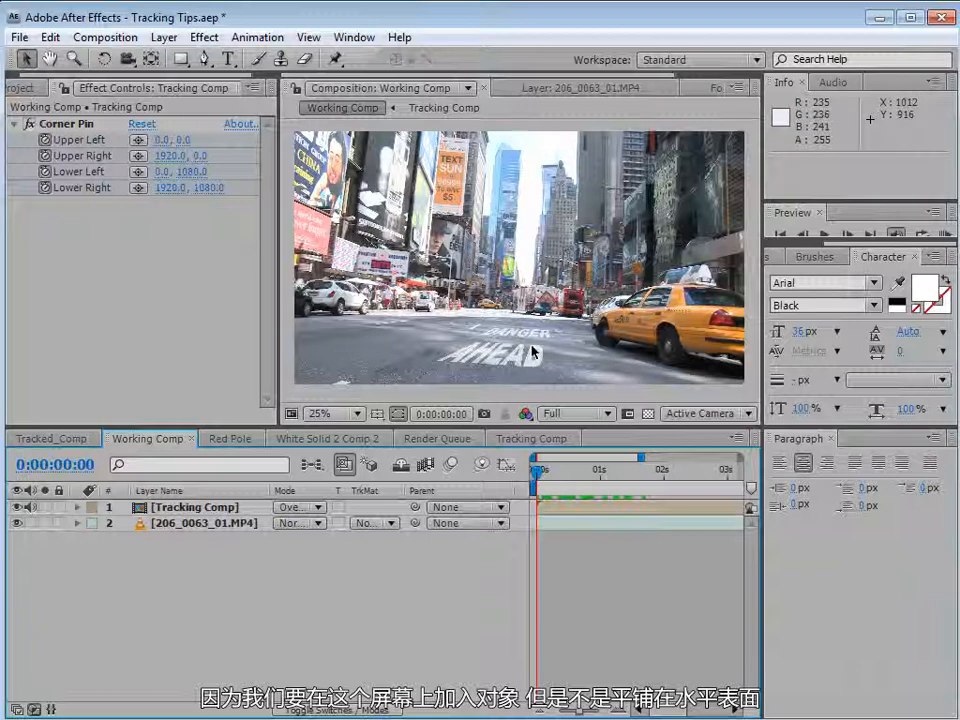
pyautogui.click(22, 88)
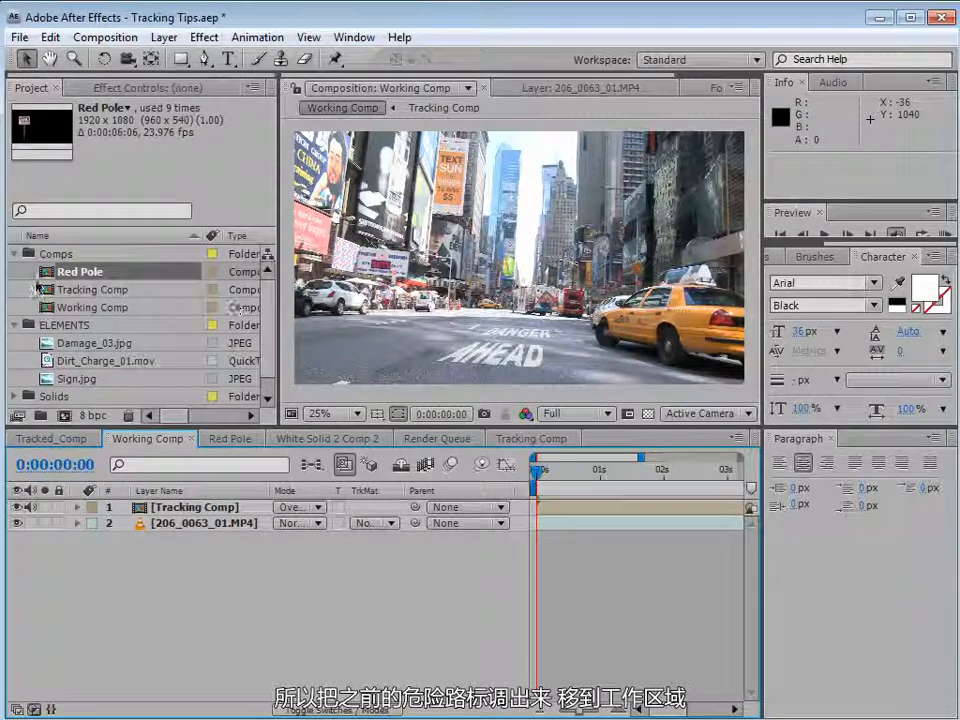
pyautogui.moveTo(92, 271); pyautogui.dragTo(393, 205)
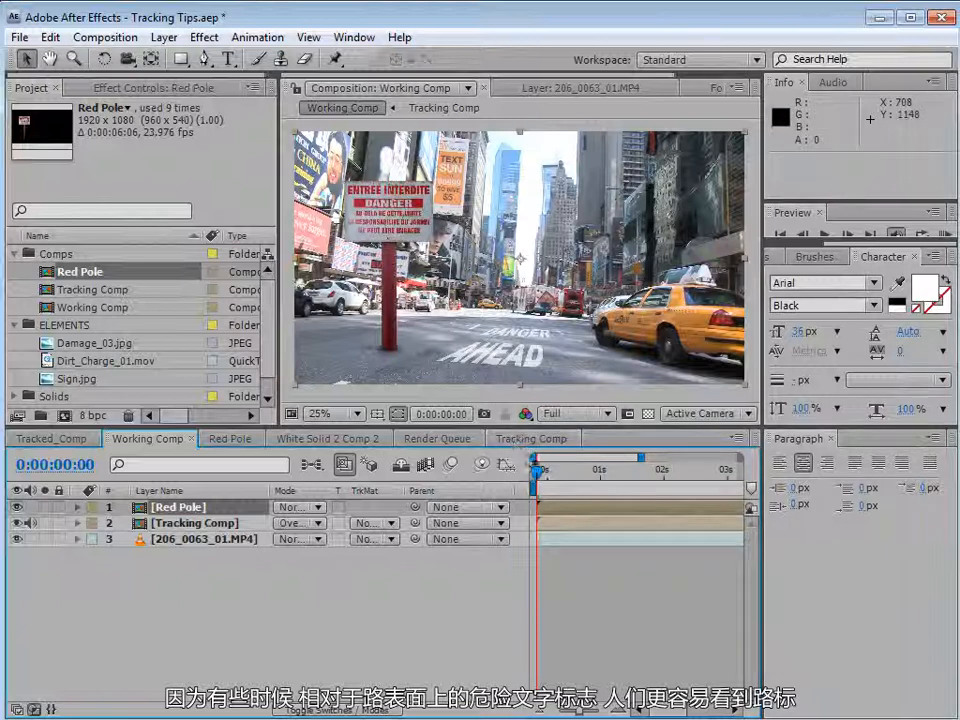
# Scrub Working Comp's timeline near the start to check the red pole against the moving street.
pyautogui.click(545, 482)
pyautogui.click(540, 474)
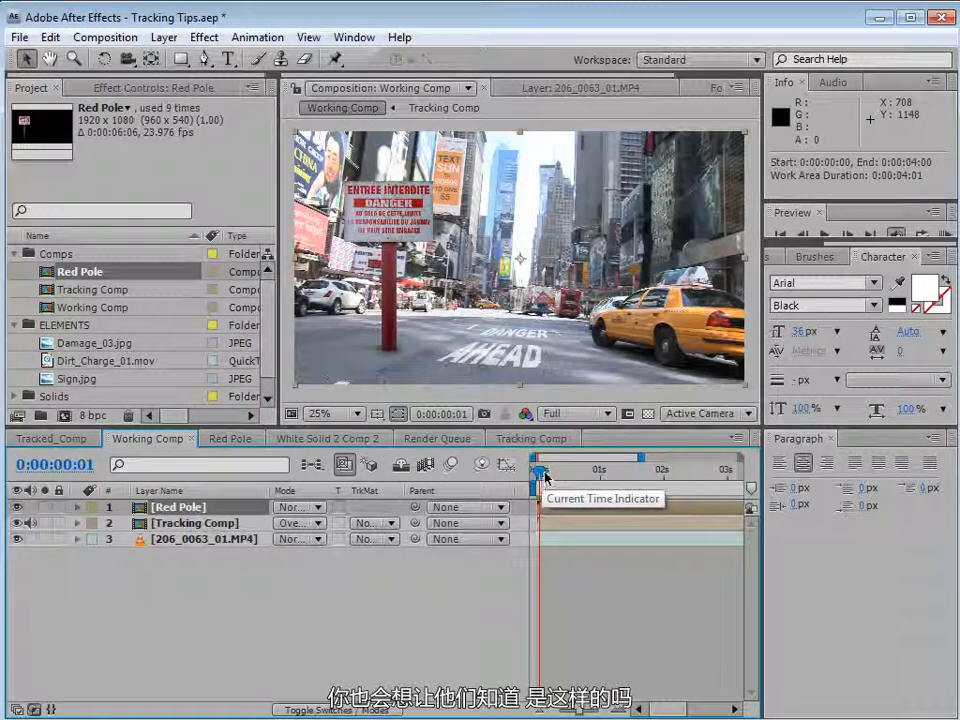
pyautogui.moveTo(542, 476); pyautogui.dragTo(523, 483)
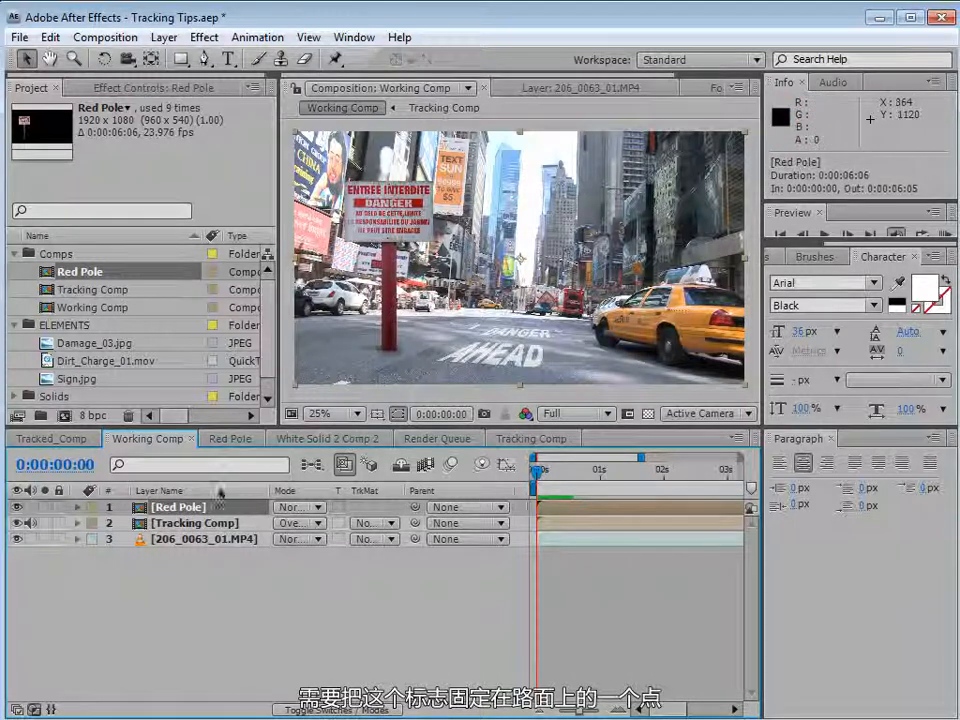
# Hide the Red Pole layer in Working Comp and add the Red Pole comp into Tracking Comp.
pyautogui.click(16, 507)
pyautogui.click(533, 439)
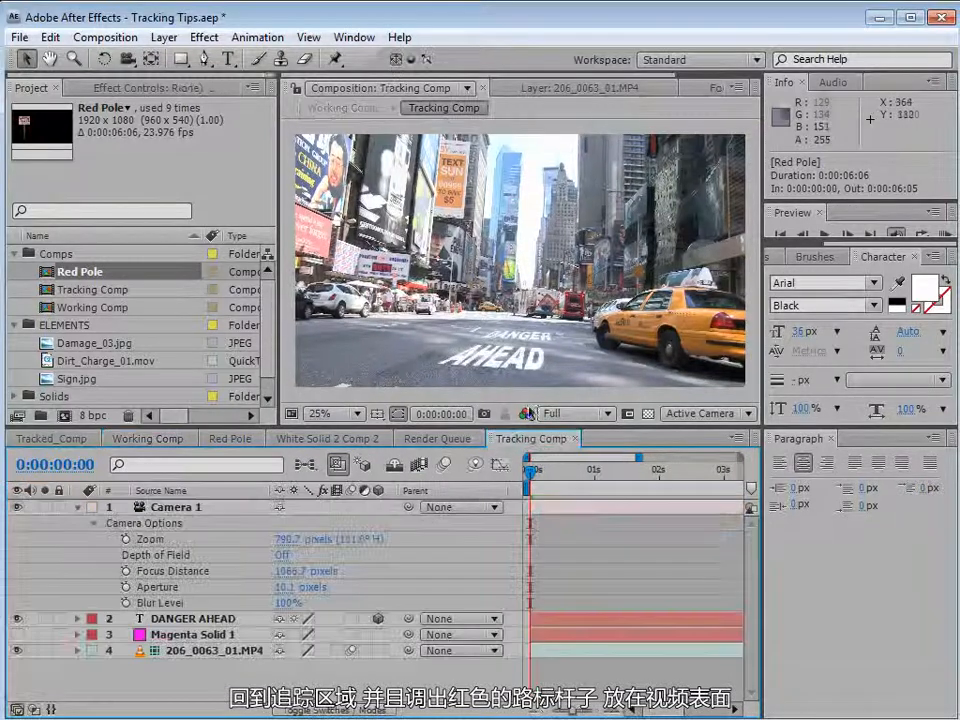
pyautogui.moveTo(74, 271); pyautogui.dragTo(537, 262)
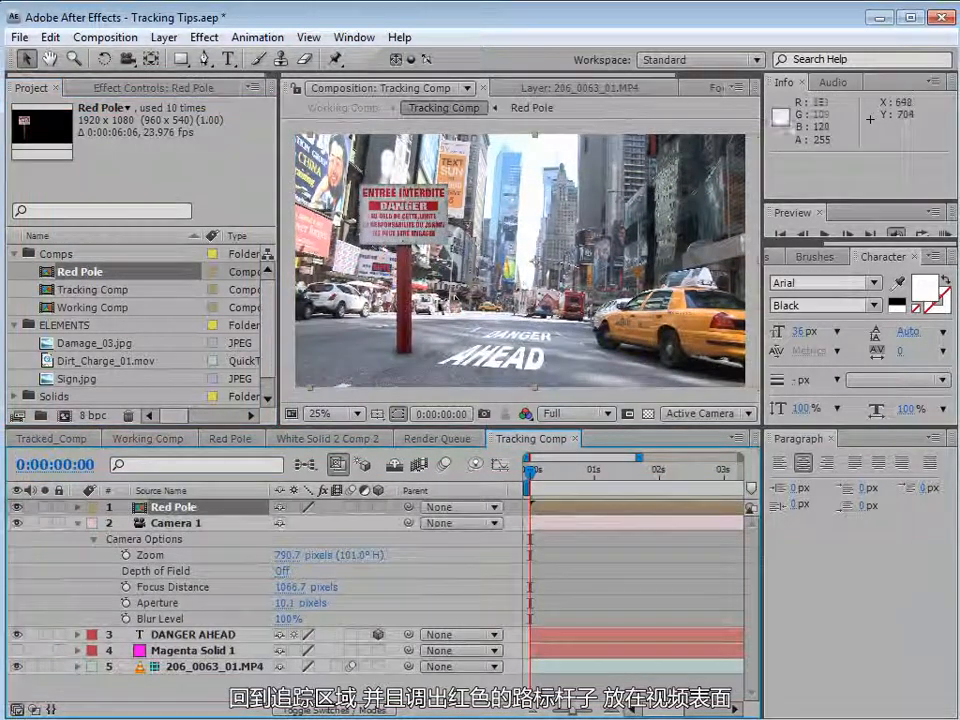
pyautogui.click(148, 438)
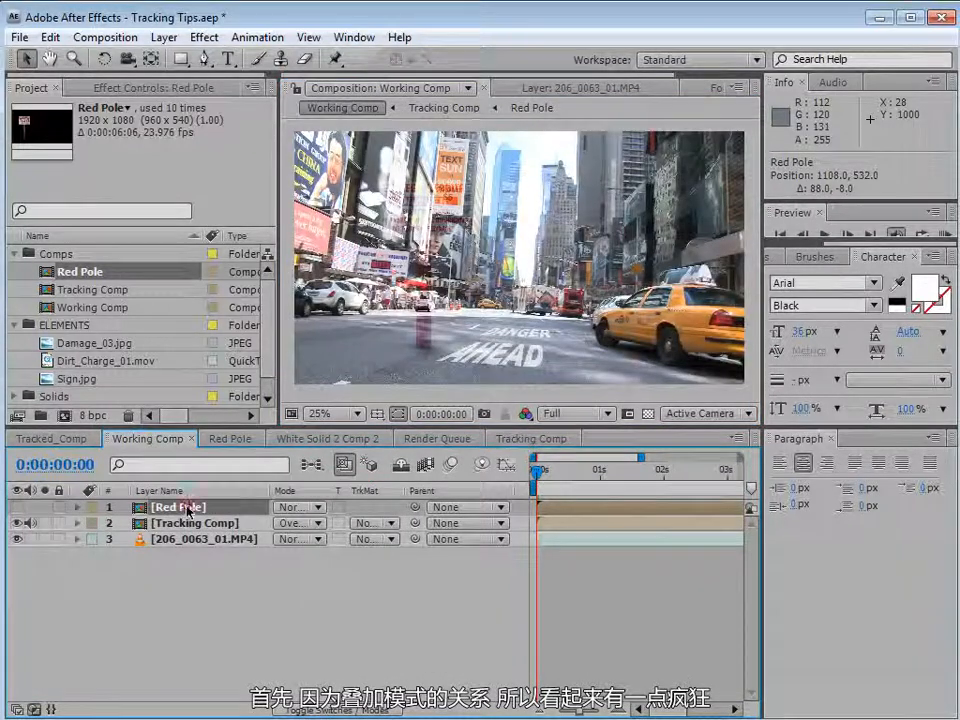
# Set the Tracking Comp layer's blending mode back to Normal and reveal its Opacity.
pyautogui.click(280, 507)
pyautogui.click(298, 523)
pyautogui.click(297, 523)
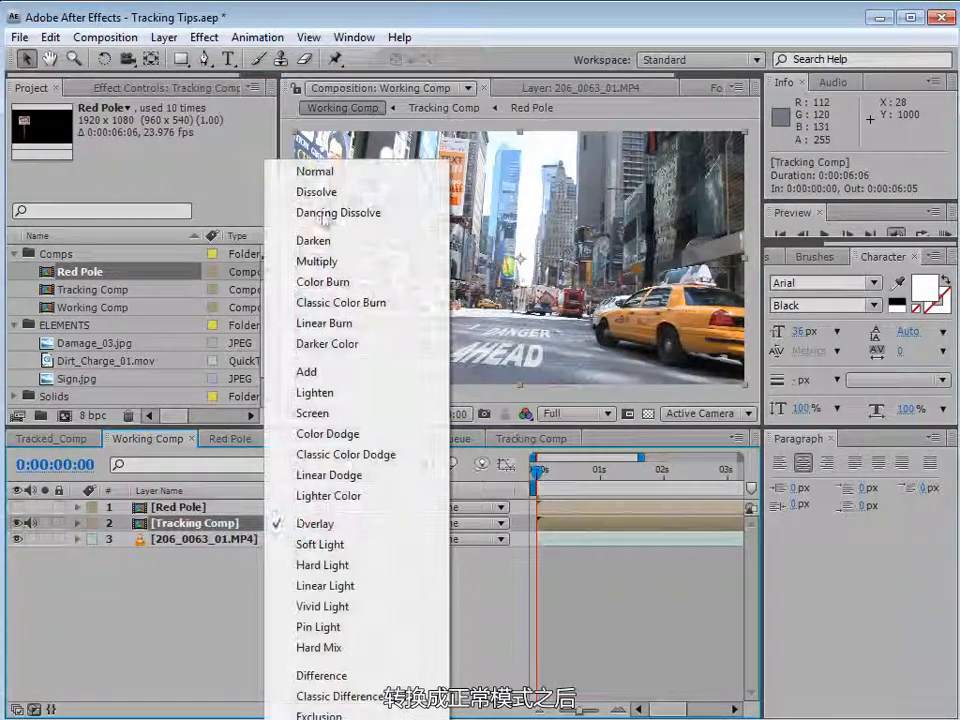
pyautogui.click(300, 167)
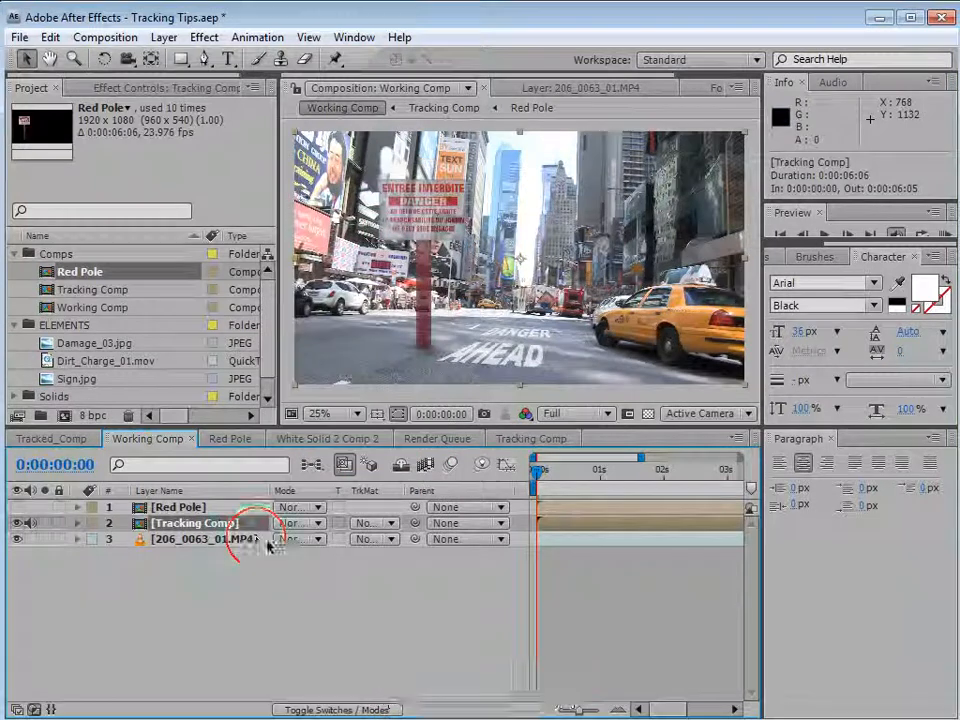
pyautogui.press('t')
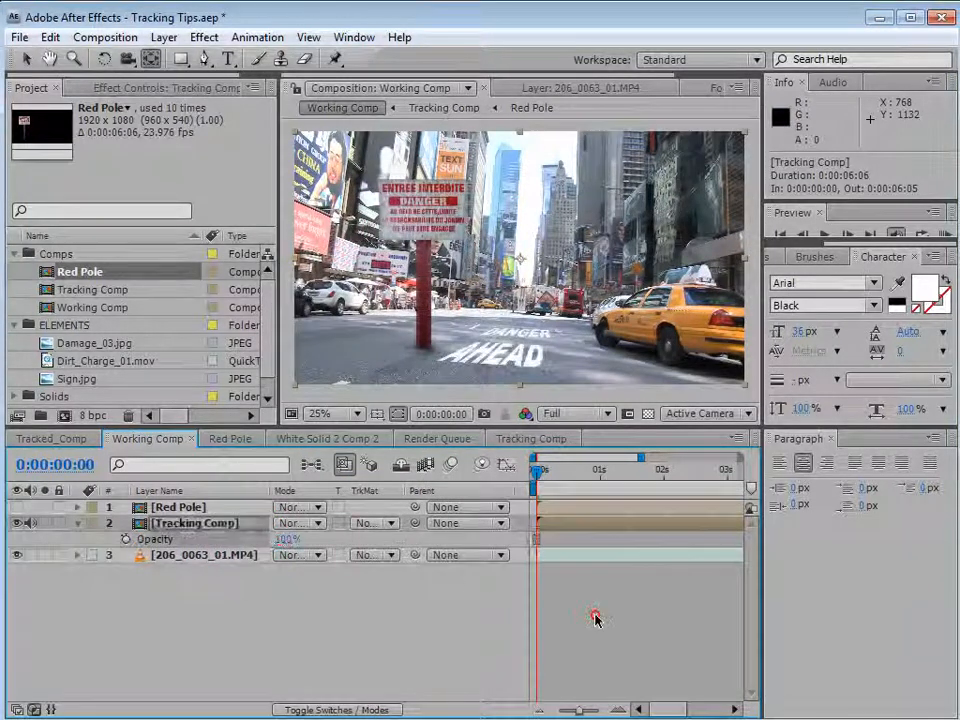
# Scrub the timeline to check how the pole moves with the footage and undo the time change.
pyautogui.moveTo(538, 470); pyautogui.dragTo(578, 490)
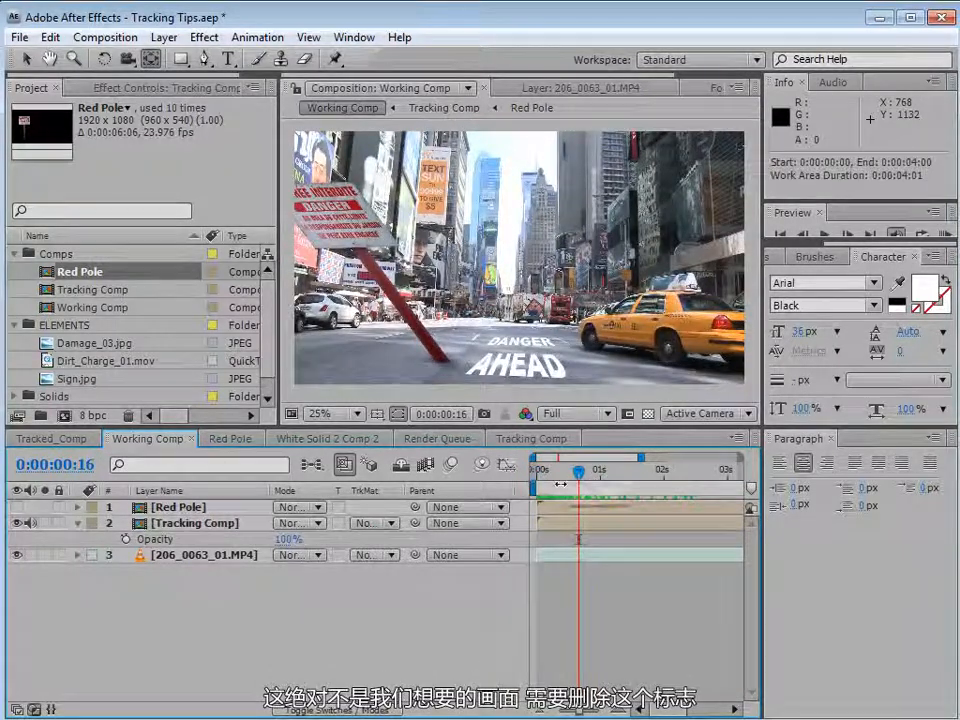
pyautogui.click(525, 482)
pyautogui.hotkey('ctrl', 'z')
# Delete the Red Pole layer from Tracking Comp and make Red Pole visible again in Working Comp.
pyautogui.click(531, 438)
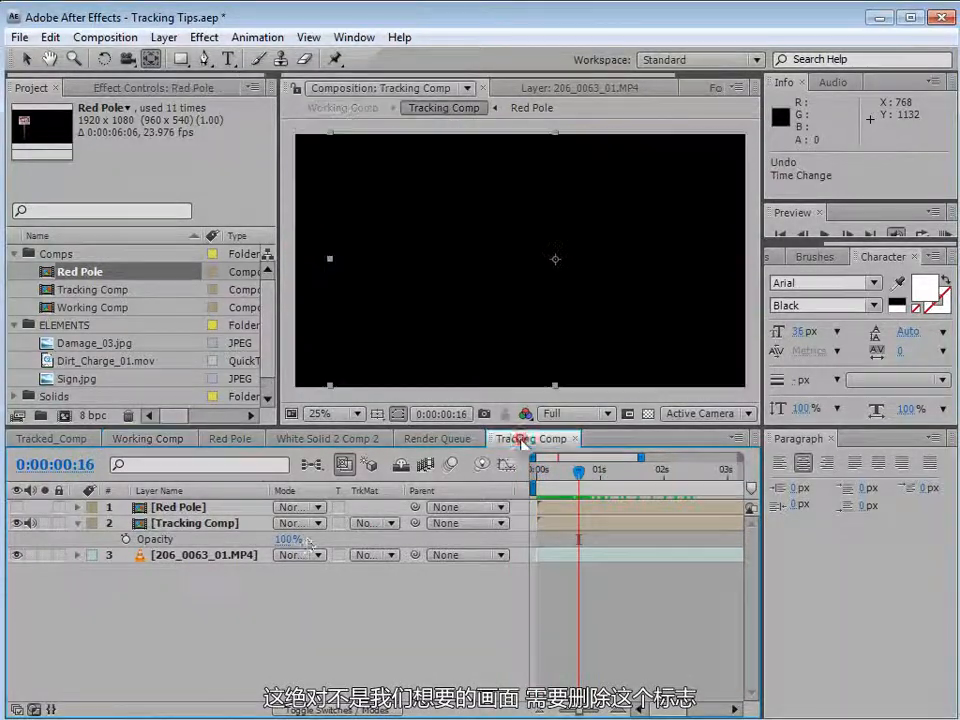
pyautogui.click(200, 507)
pyautogui.press('Delete')
pyautogui.click(140, 438)
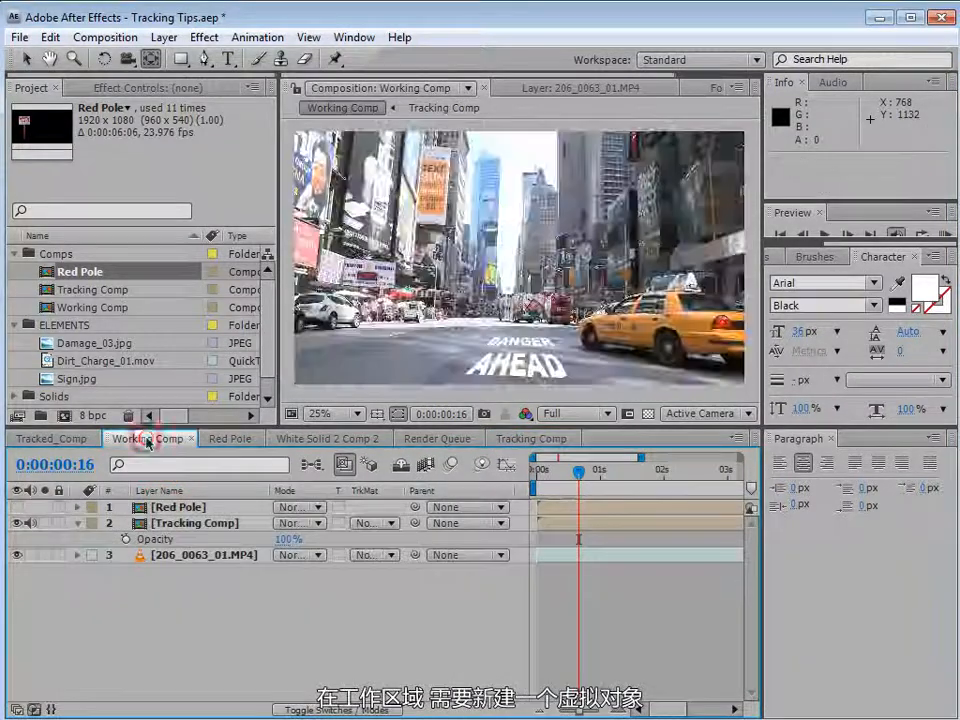
pyautogui.click(18, 508)
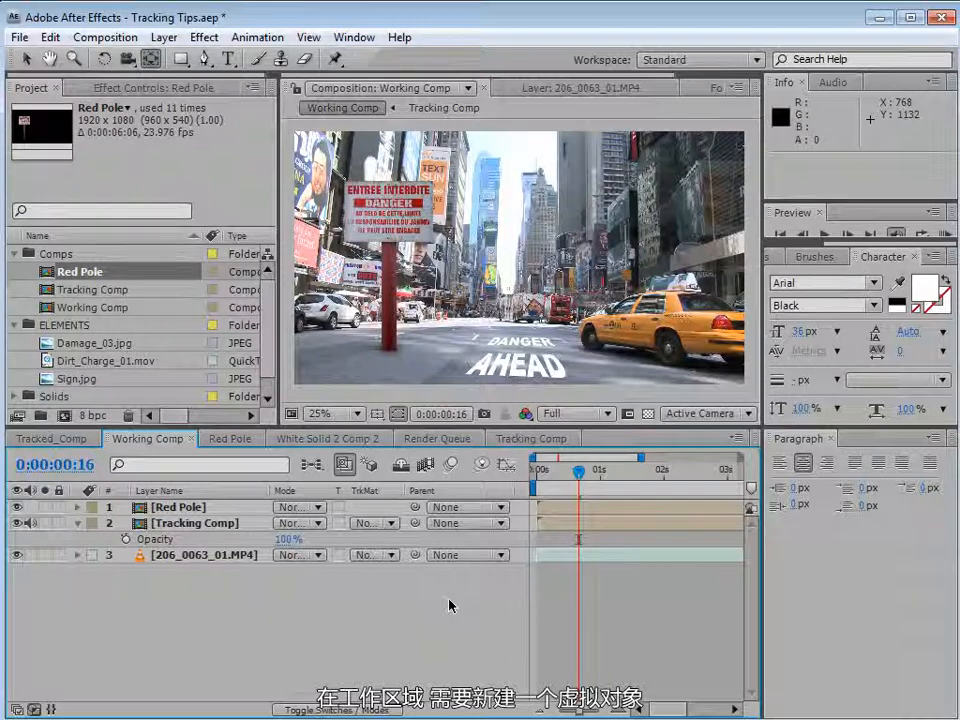
# Create a new null object layer and apply the Video Copilot Corner-Pin_to-Null preset to it.
pyautogui.click(164, 37)
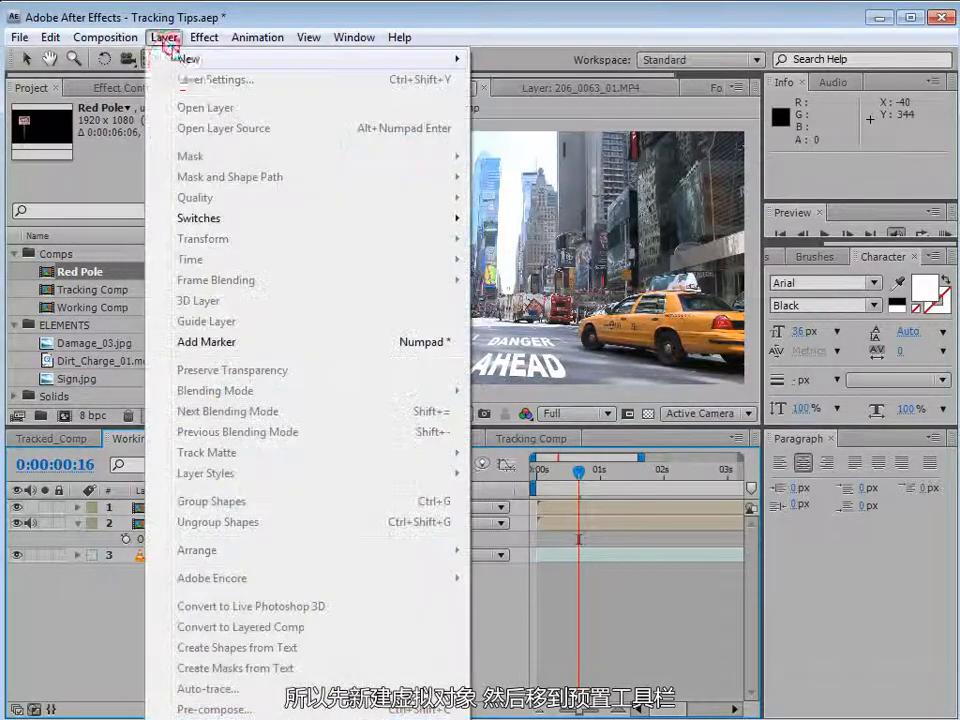
pyautogui.moveTo(190, 58)
pyautogui.click(520, 142)
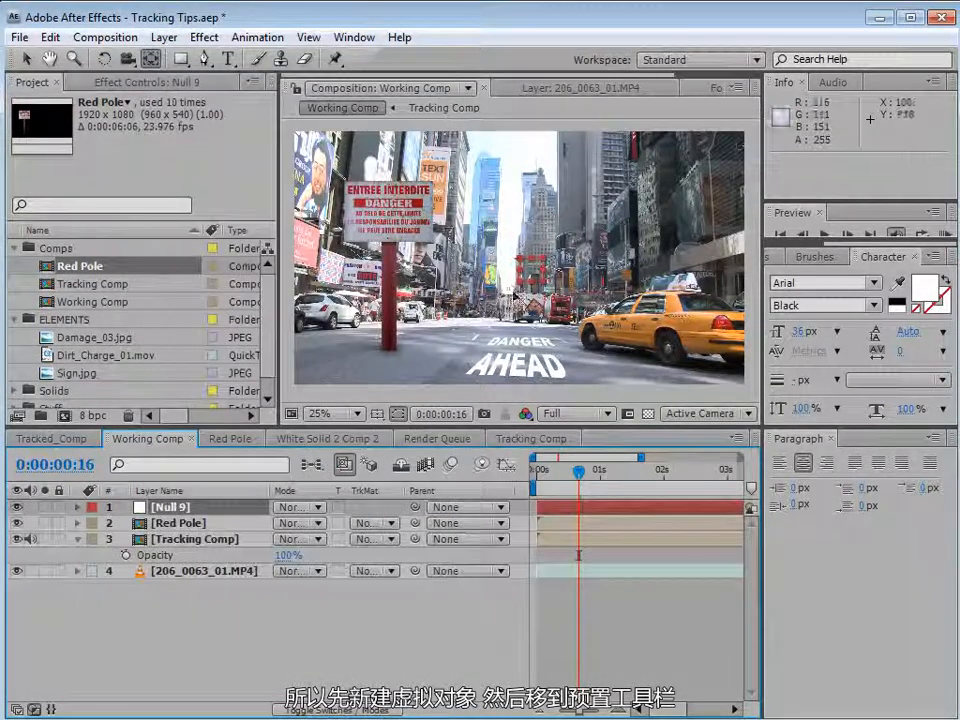
pyautogui.click(782, 256)
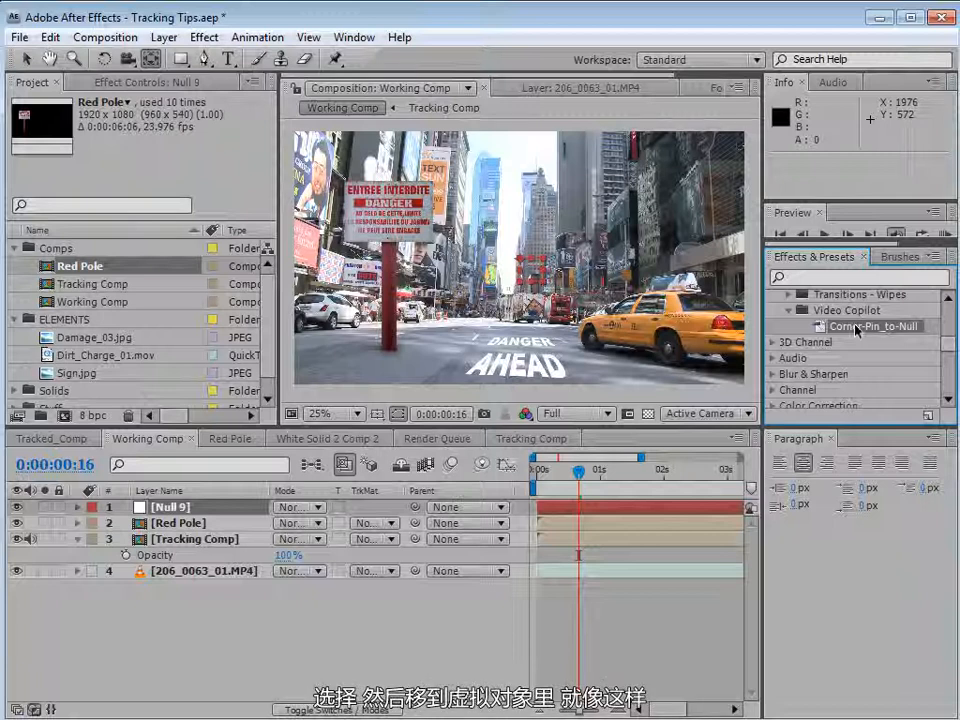
pyautogui.moveTo(856, 330); pyautogui.dragTo(549, 513)
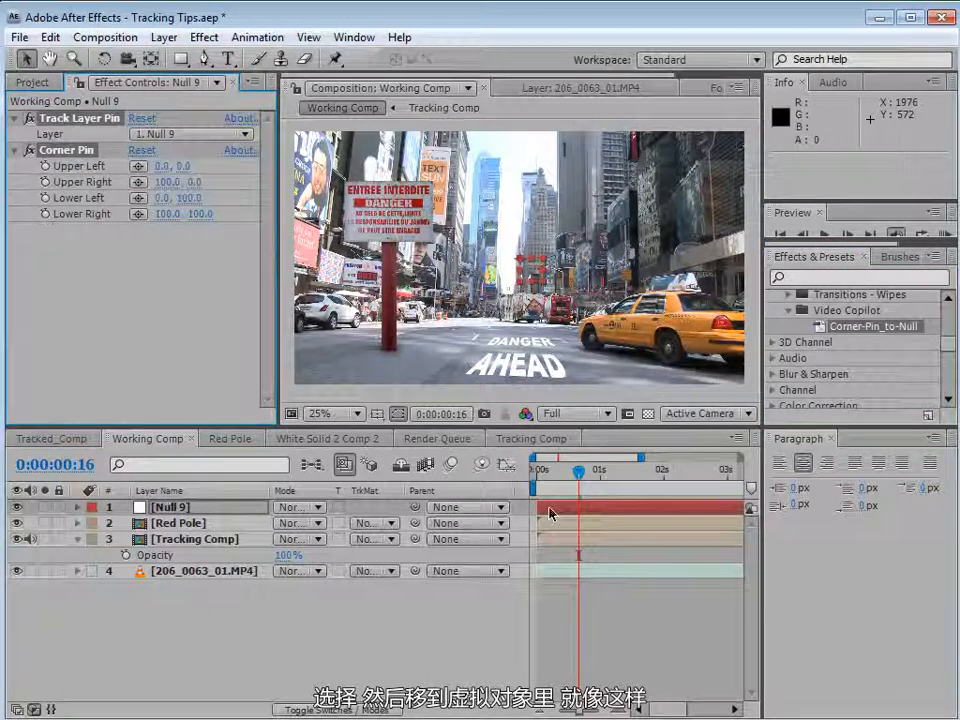
# Set the null's Track Layer Pin layer to 3. Tracking Comp.
pyautogui.click(176, 507)
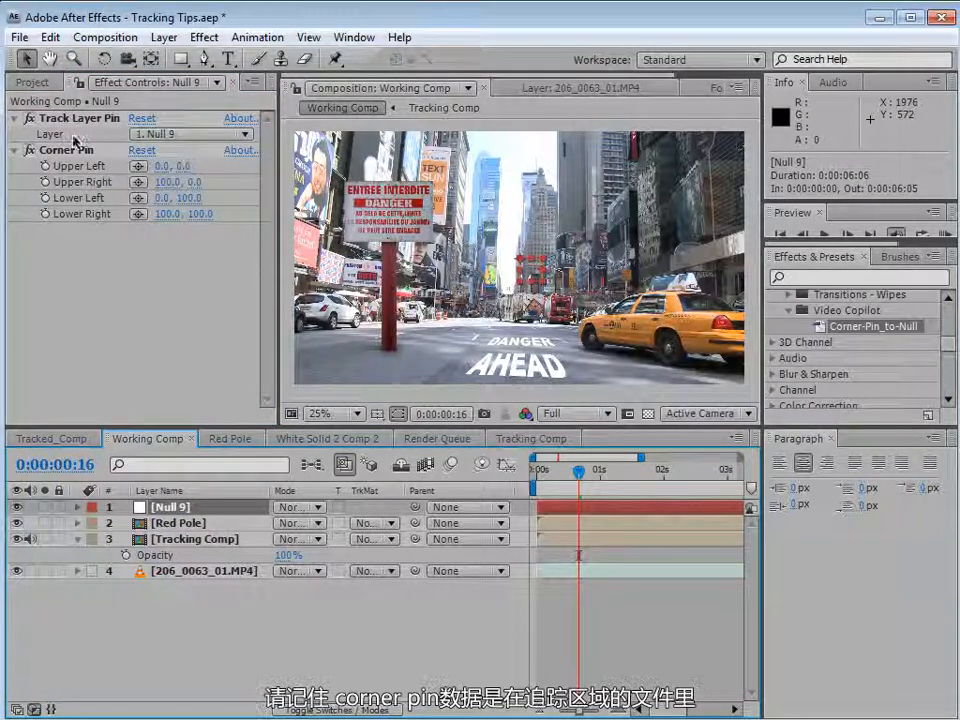
pyautogui.click(198, 540)
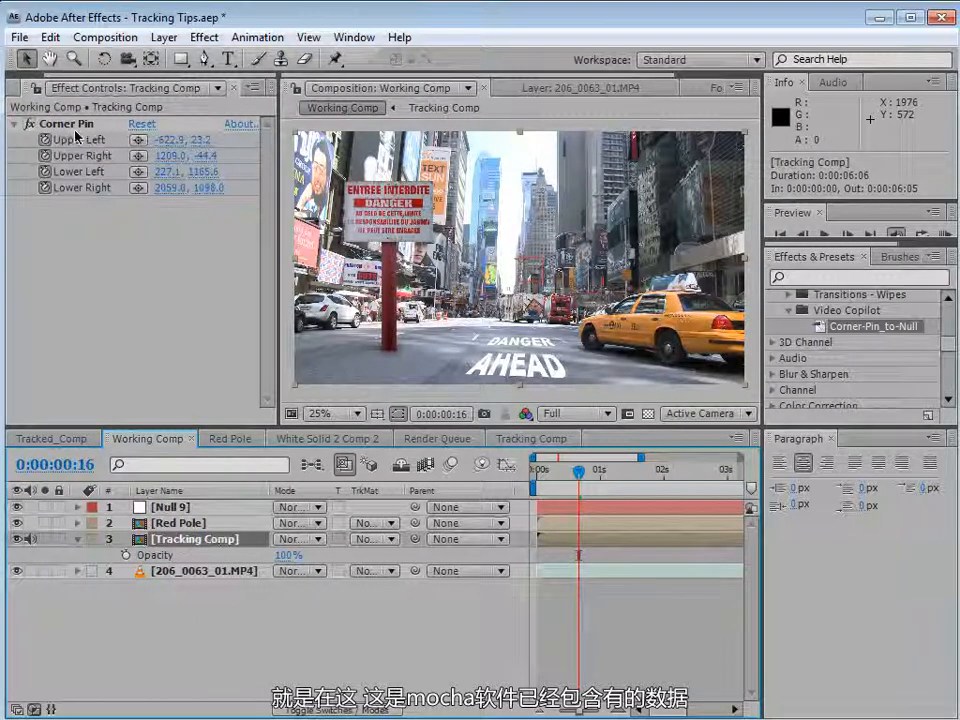
pyautogui.click(170, 507)
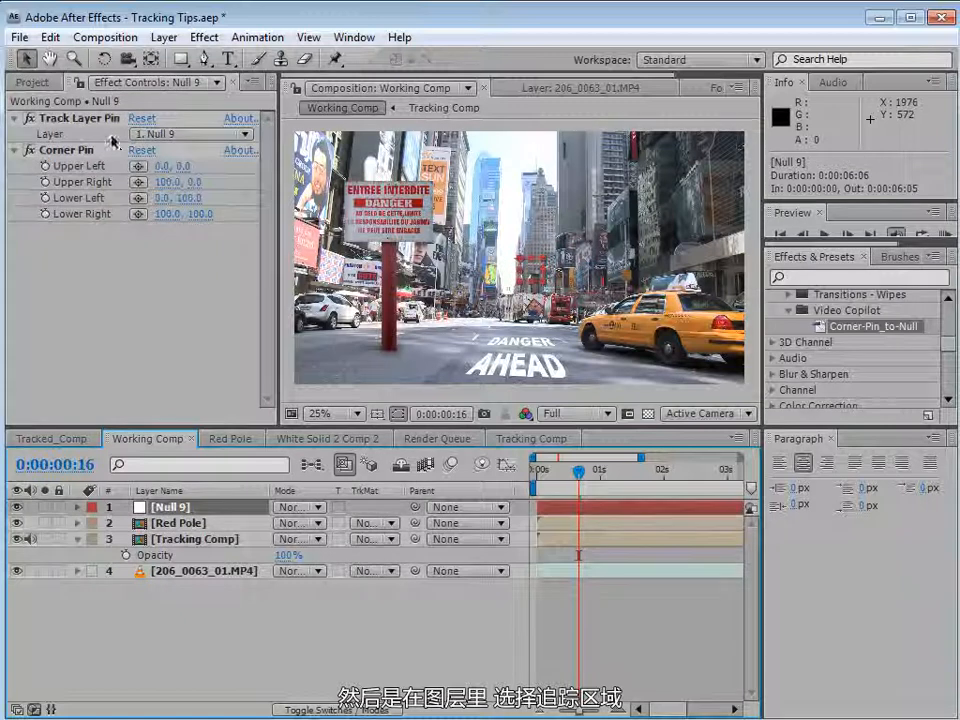
pyautogui.click(168, 133)
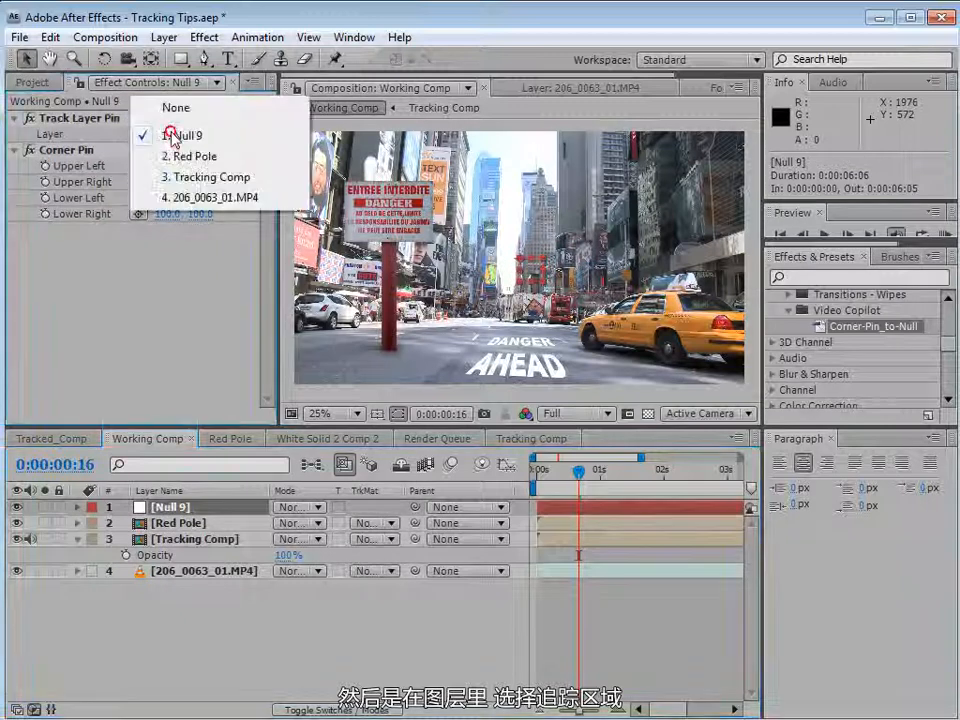
pyautogui.click(205, 178)
# Move the null onto the road just left of the AHEAD text at the first frame.
pyautogui.click(156, 508)
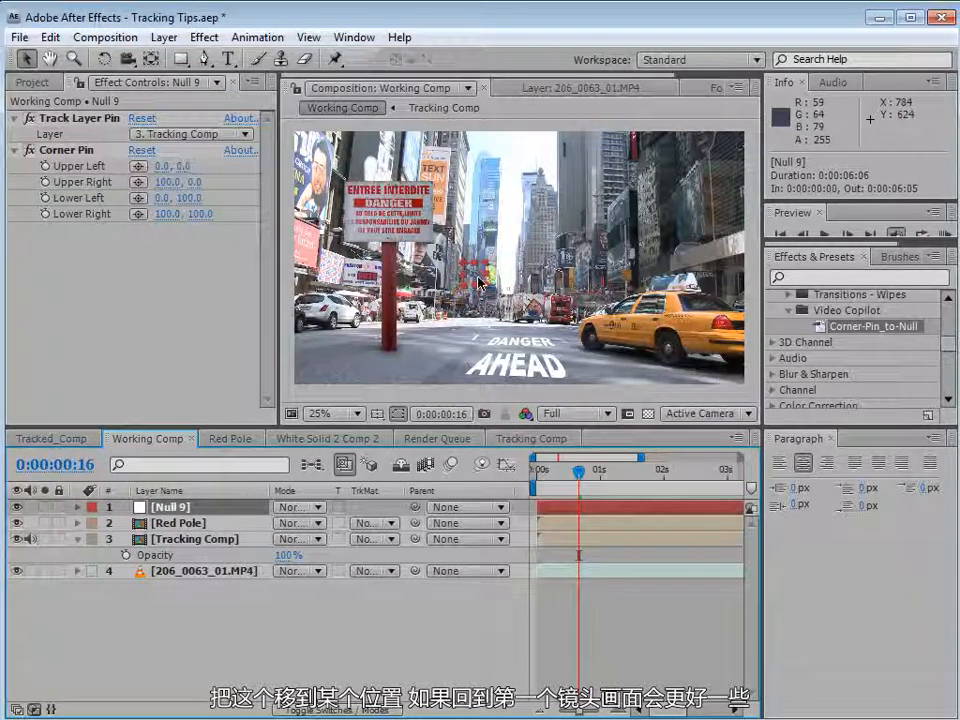
pyautogui.moveTo(475, 274); pyautogui.dragTo(454, 350)
pyautogui.press('Home')
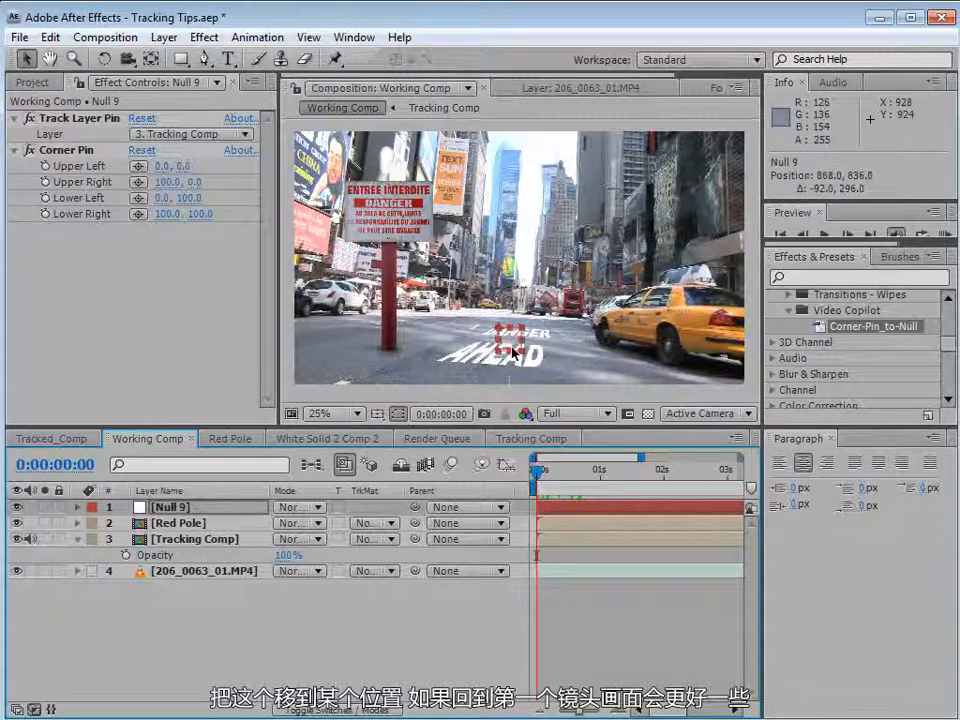
pyautogui.moveTo(482, 350); pyautogui.dragTo(438, 360)
# Move the Red Pole layer so the pole's base sits on the null.
pyautogui.click(192, 523)
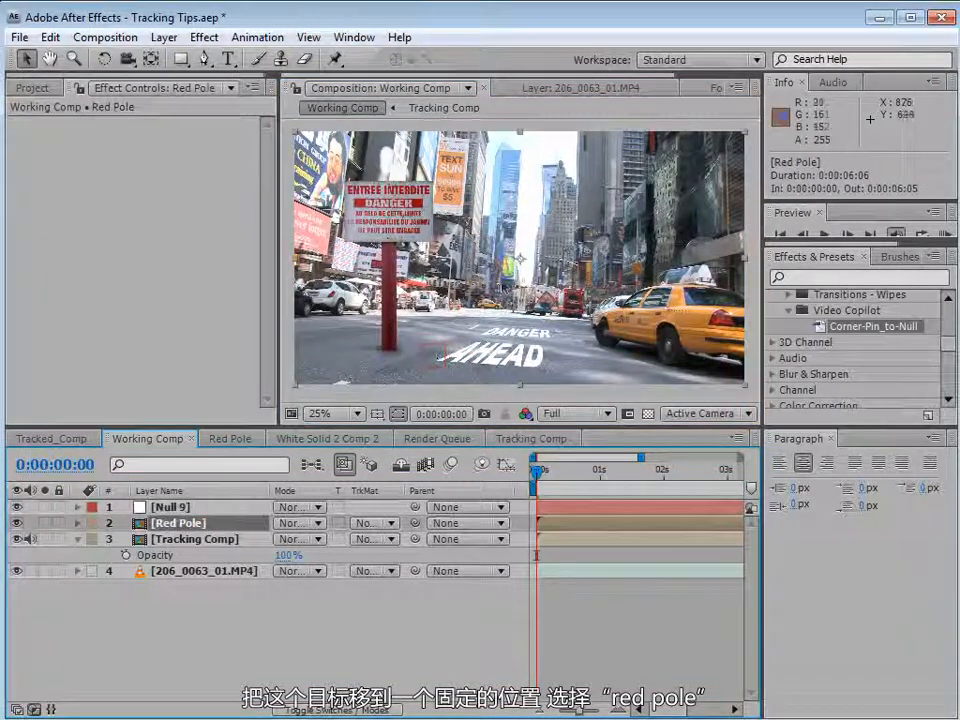
pyautogui.moveTo(393, 327); pyautogui.dragTo(426, 322)
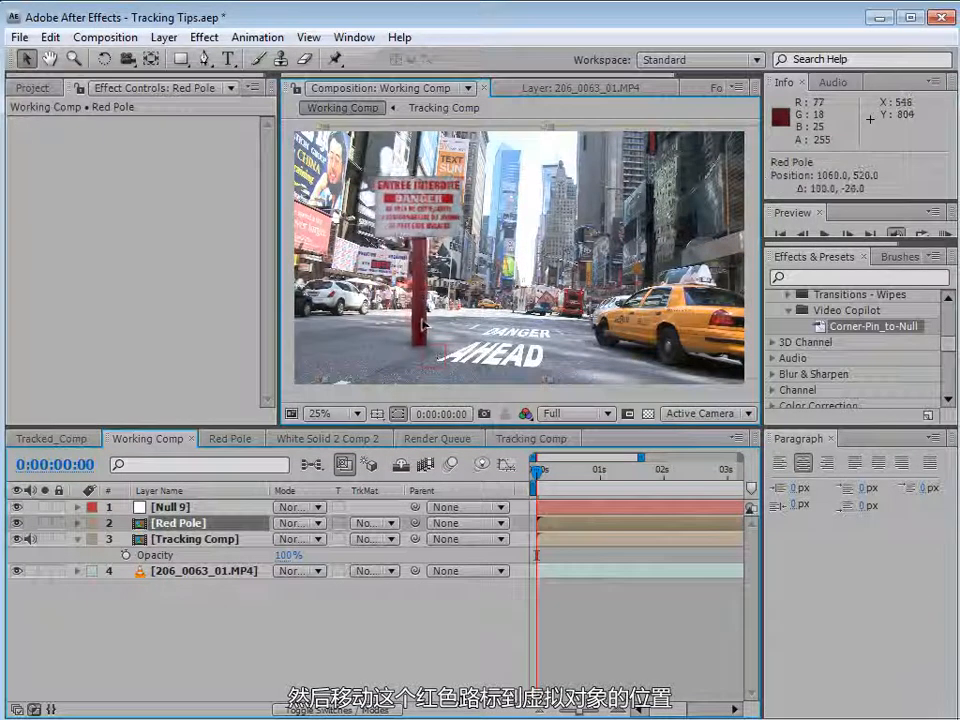
pyautogui.press('.')
pyautogui.press('space')
pyautogui.moveTo(367, 370); pyautogui.dragTo(469, 302)
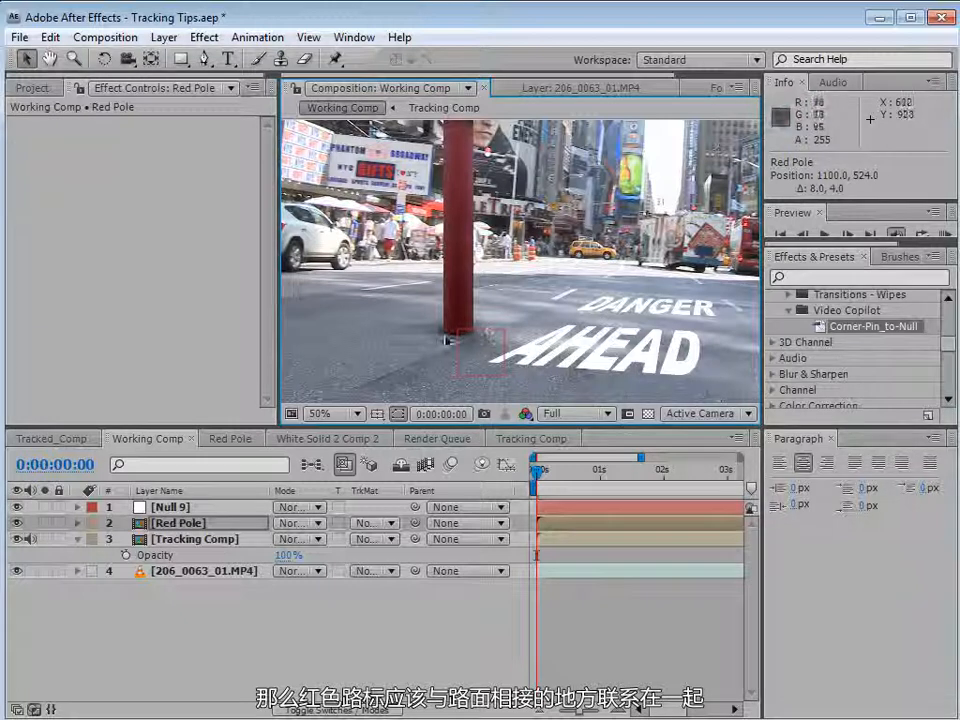
# Solo the Red Pole layer and move its anchor point to the bottom of the pole with the Pan Behind tool.
pyautogui.click(151, 59)
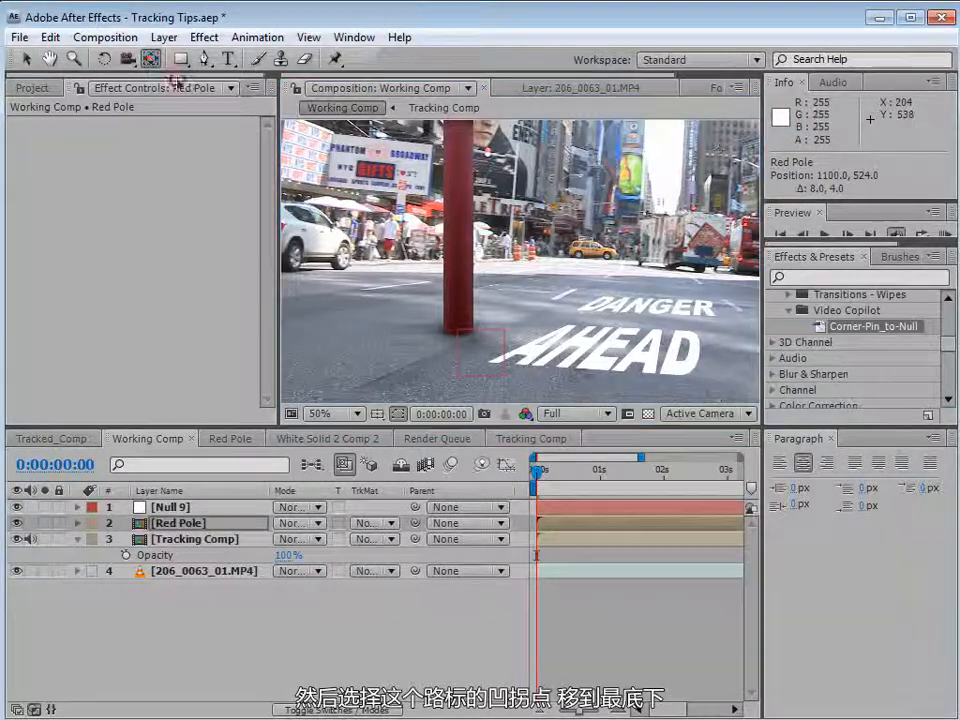
pyautogui.scroll(-2, 533, 243)
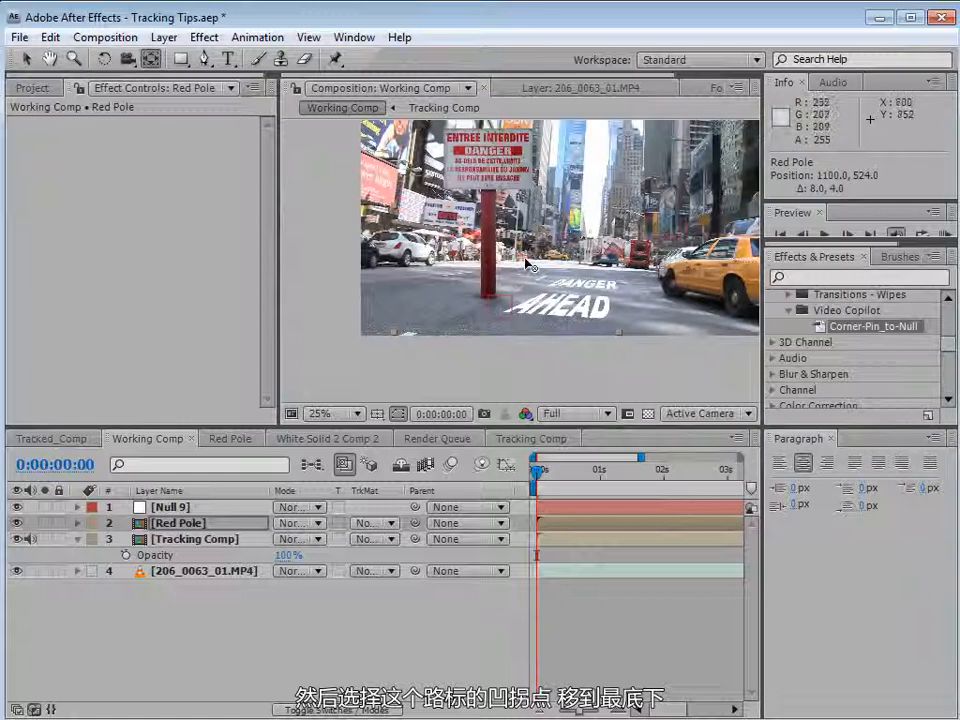
pyautogui.click(45, 523)
pyautogui.press('space')
pyautogui.moveTo(600, 211); pyautogui.dragTo(482, 295)
pyautogui.press('space')
pyautogui.scroll(2, 506, 300)
pyautogui.click(150, 61)
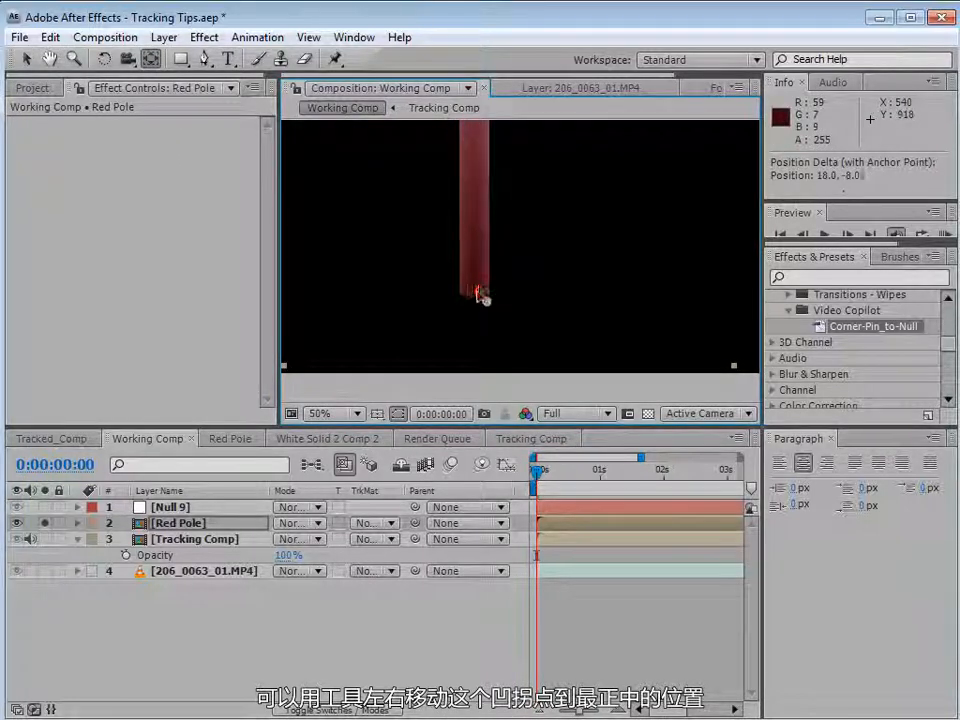
# Try scaling the Red Pole layer around its new anchor point and undo the scale change.
pyautogui.press('s')
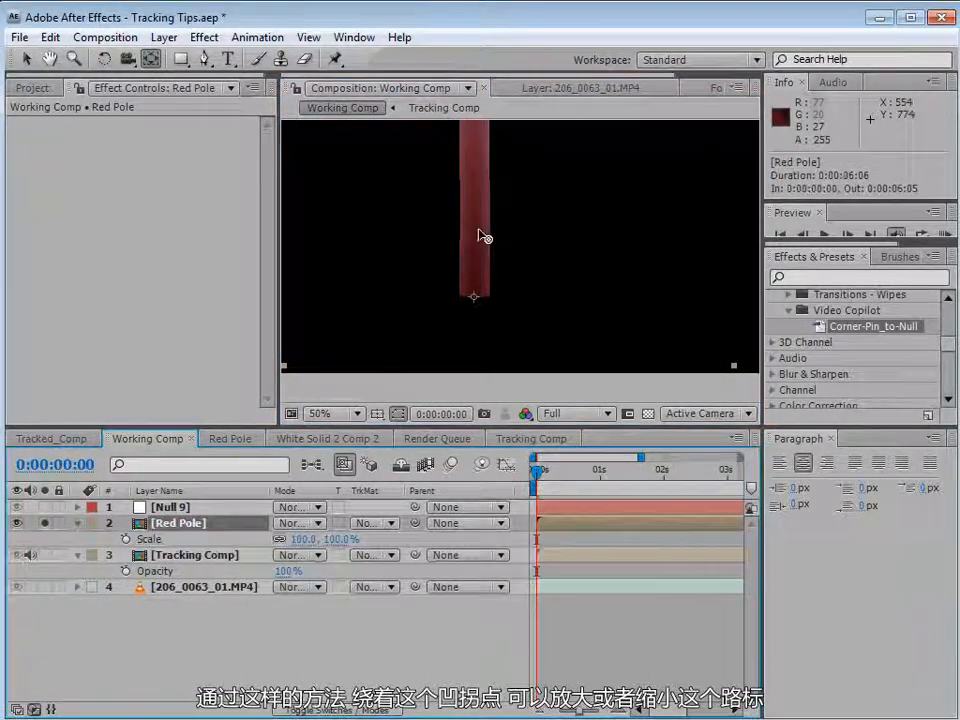
pyautogui.moveTo(330, 548); pyautogui.dragTo(310, 548)
pyautogui.hotkey('ctrl', 'z')
pyautogui.press('v')
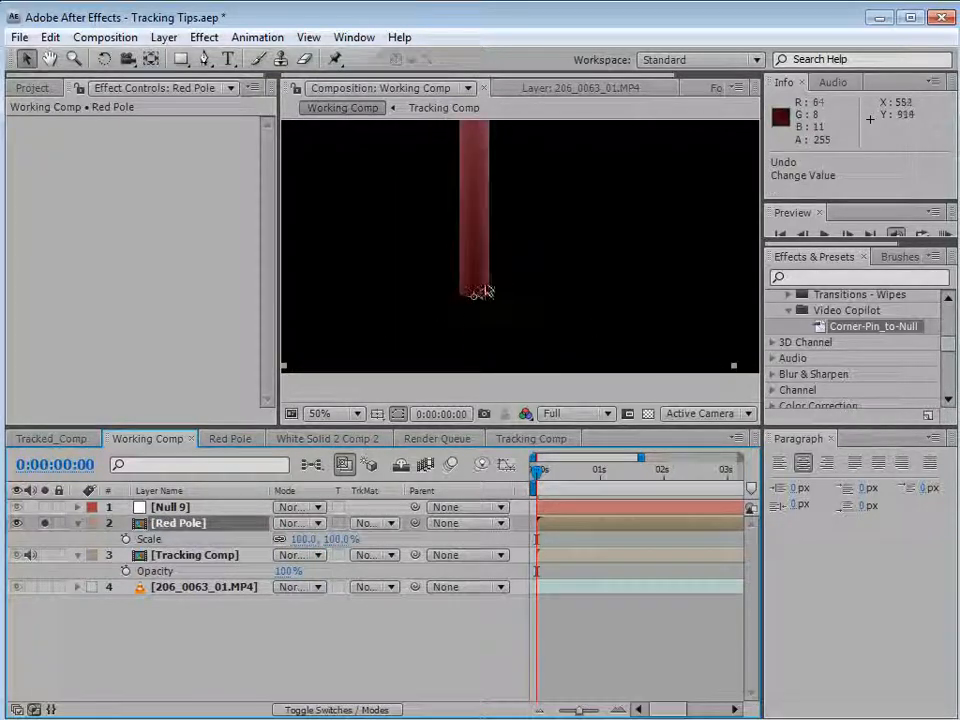
# Unsolo the Red Pole layer and parent it to the null layer.
pyautogui.scroll(-2, 500, 288)
pyautogui.press('space')
pyautogui.scroll(-1, 553, 235)
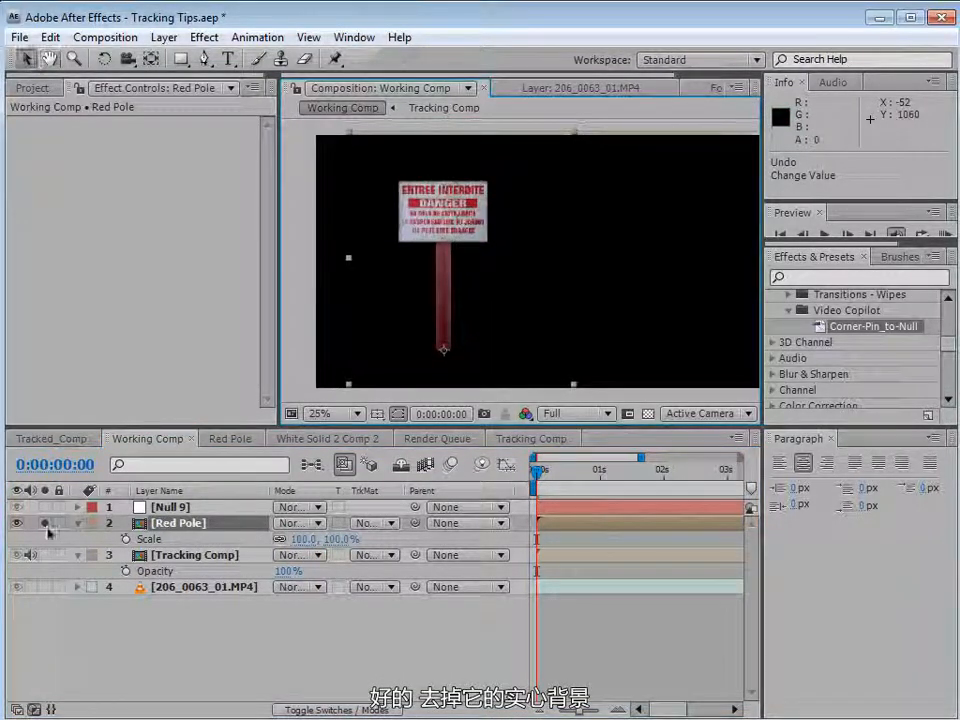
pyautogui.click(44, 523)
pyautogui.moveTo(549, 338); pyautogui.dragTo(517, 335)
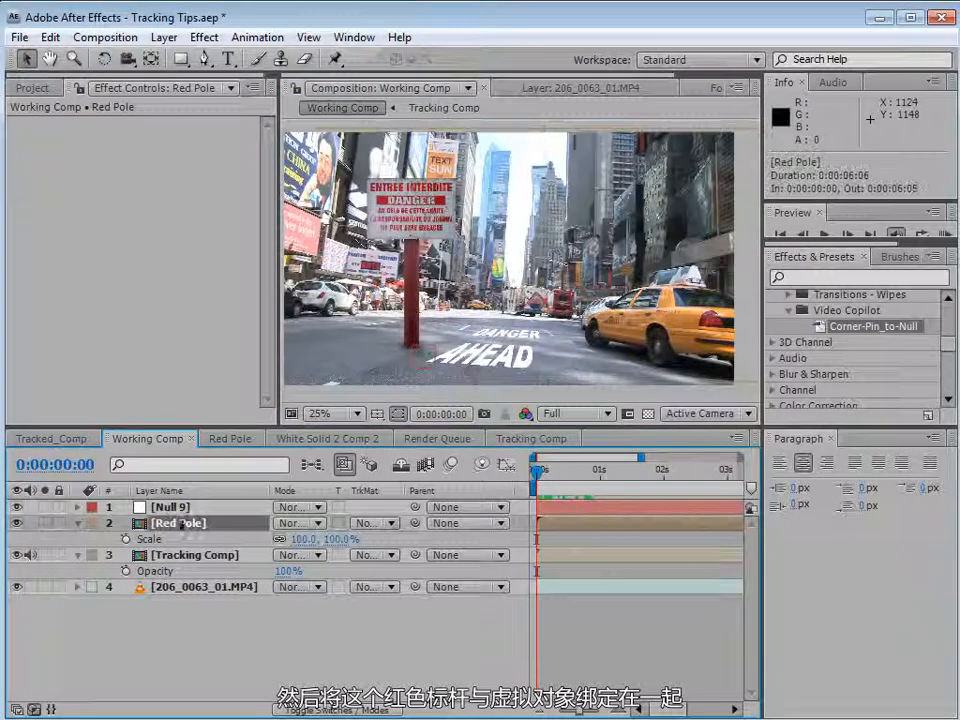
pyautogui.moveTo(416, 526); pyautogui.dragTo(170, 507)
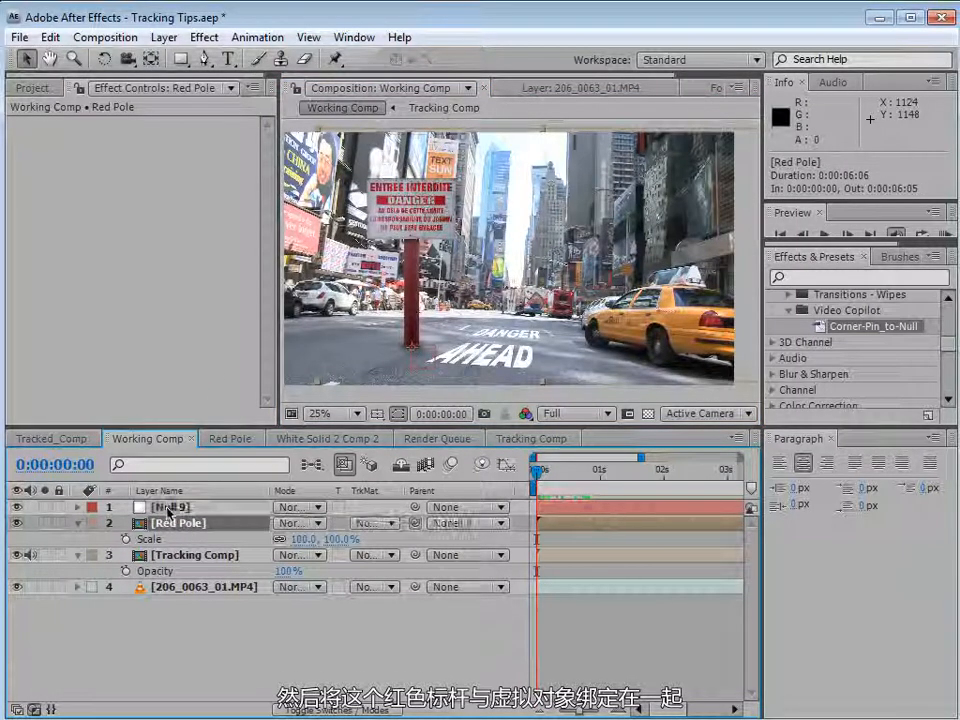
# Move the null along the road to test that the red pole follows it.
pyautogui.click(168, 507)
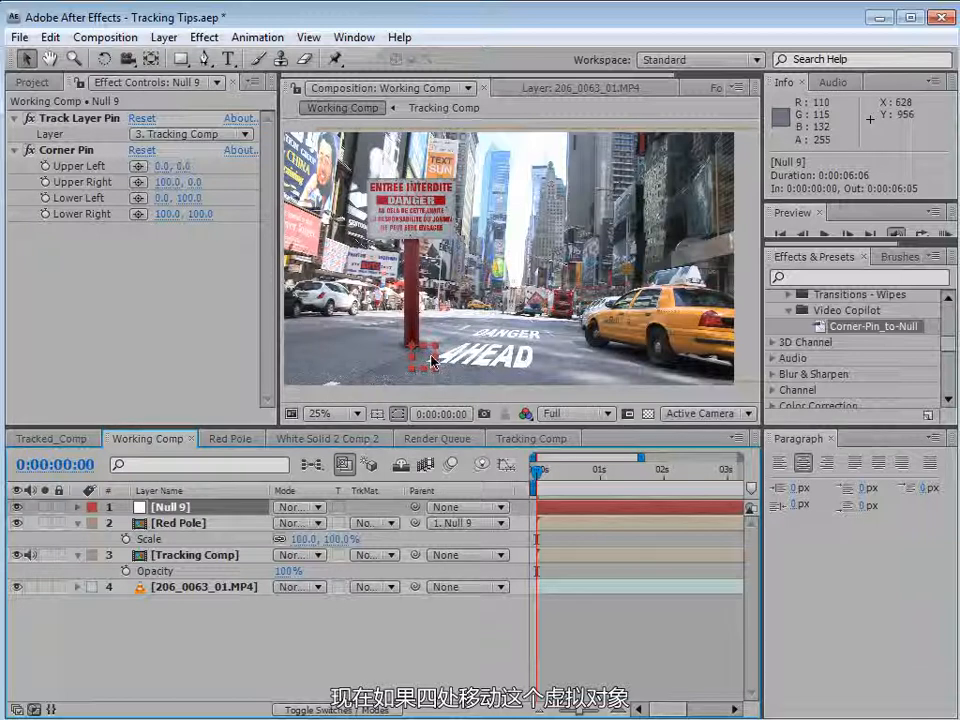
pyautogui.moveTo(422, 366); pyautogui.dragTo(389, 368)
pyautogui.moveTo(536, 466)
pyautogui.mouseDown()
pyautogui.moveTo(665, 484)
pyautogui.moveTo(653, 470)
pyautogui.moveTo(536, 468)
pyautogui.mouseUp()
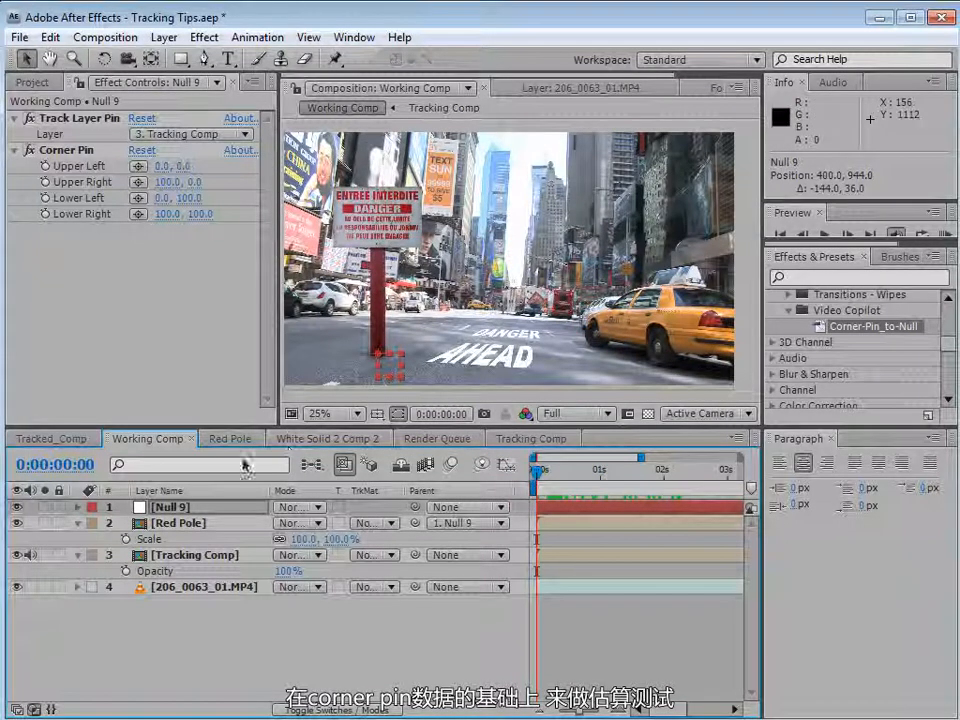
# Reveal and inspect the null's Scale property and its position, scale and rotation expressions, then collapse the null.
pyautogui.moveTo(536, 466); pyautogui.dragTo(500, 506)
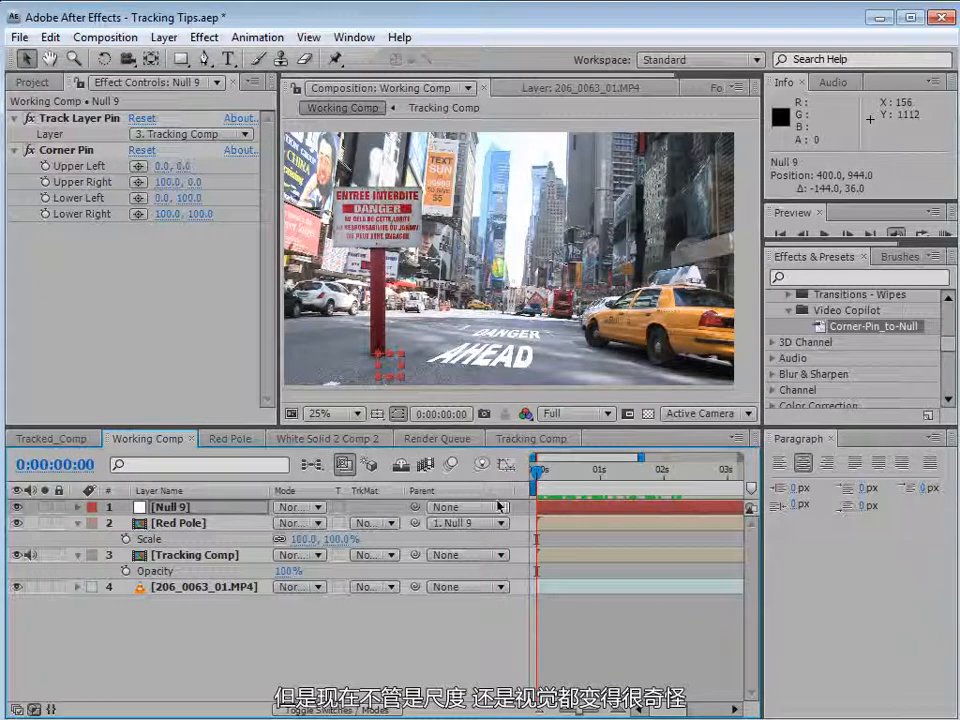
pyautogui.moveTo(534, 476)
pyautogui.mouseDown()
pyautogui.moveTo(645, 479)
pyautogui.moveTo(525, 492)
pyautogui.mouseUp()
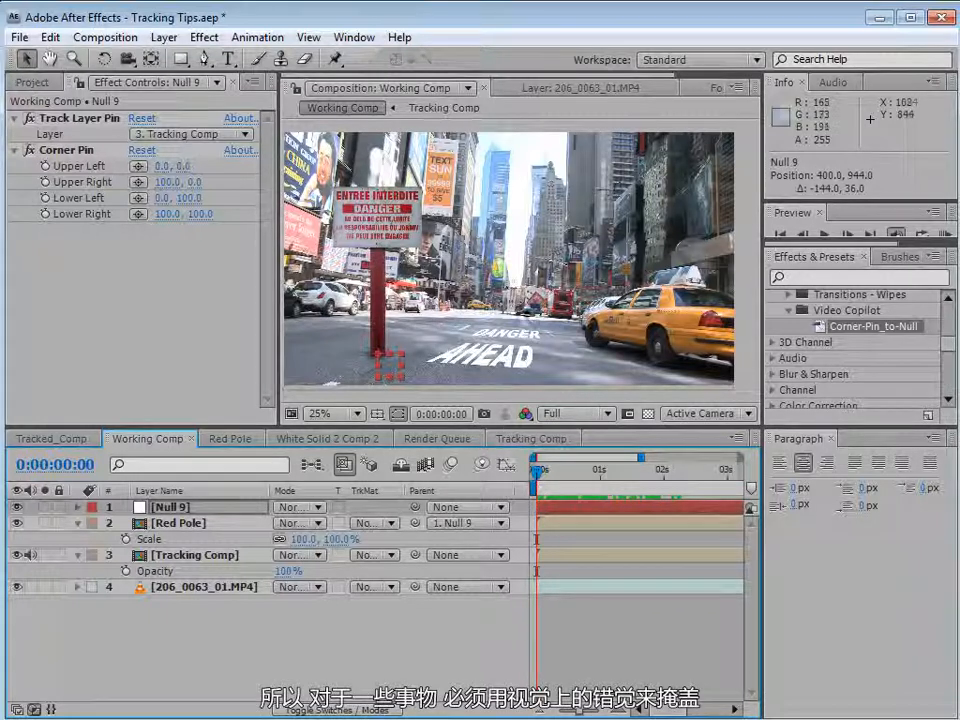
pyautogui.press('s')
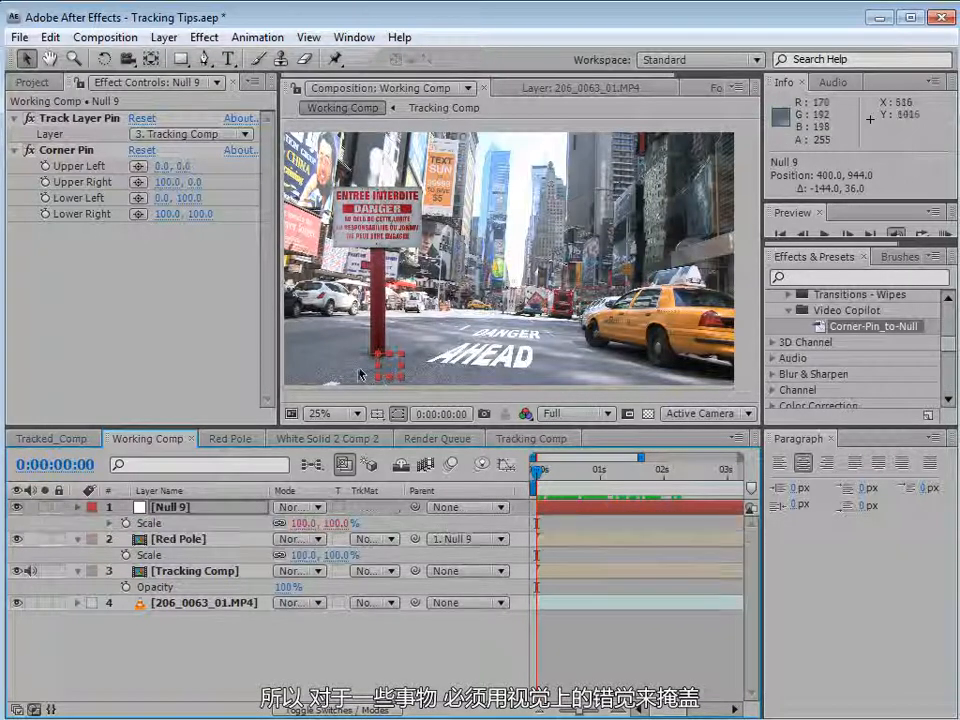
pyautogui.press('u')
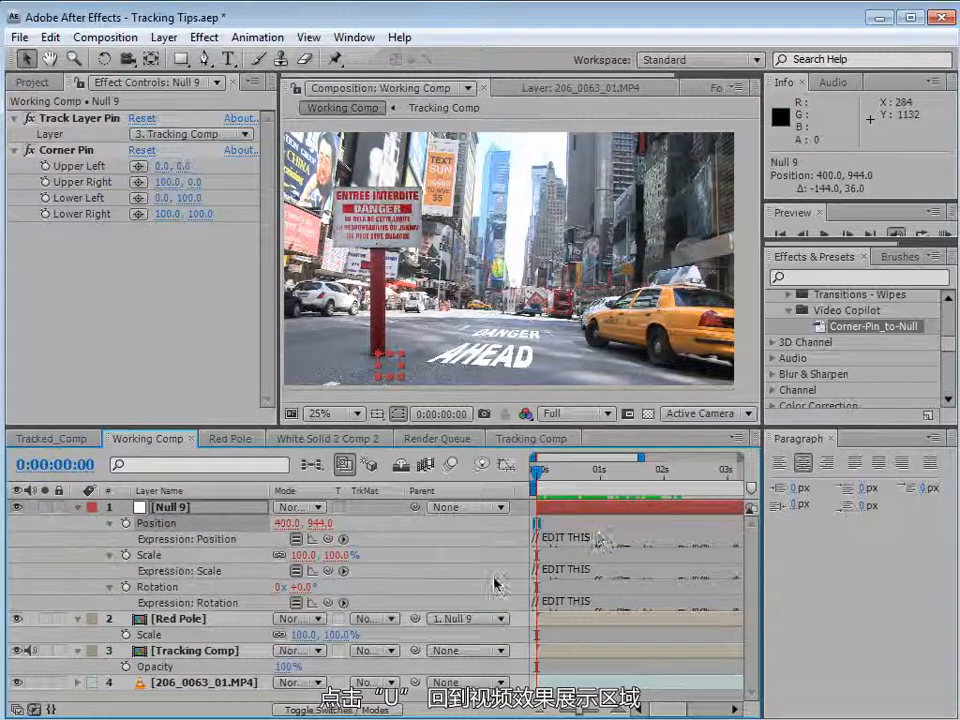
pyautogui.click(429, 547)
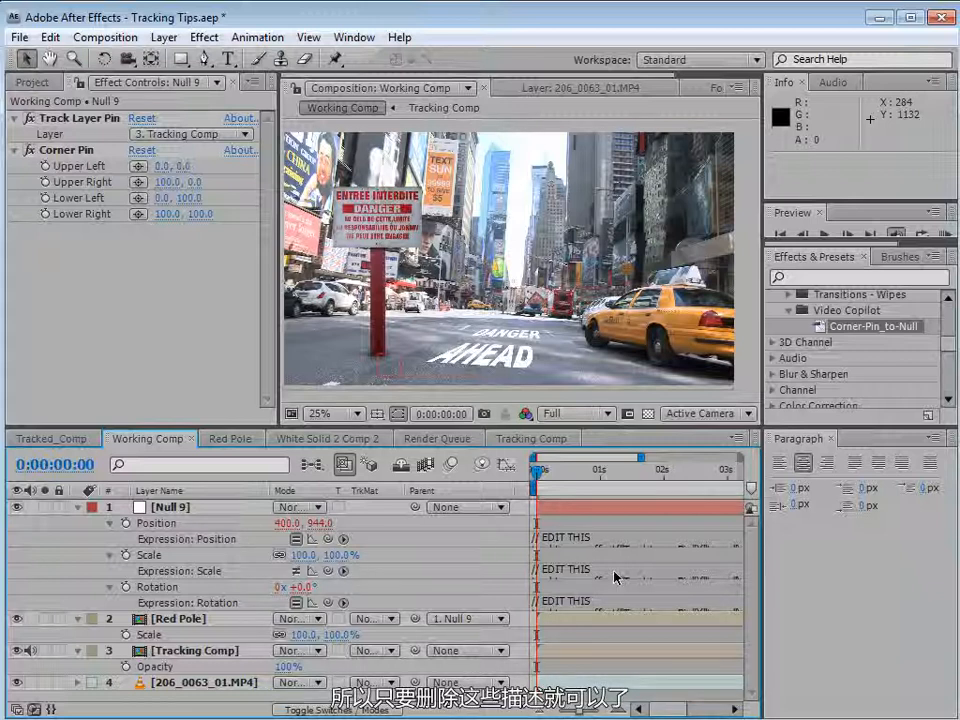
pyautogui.click(77, 507)
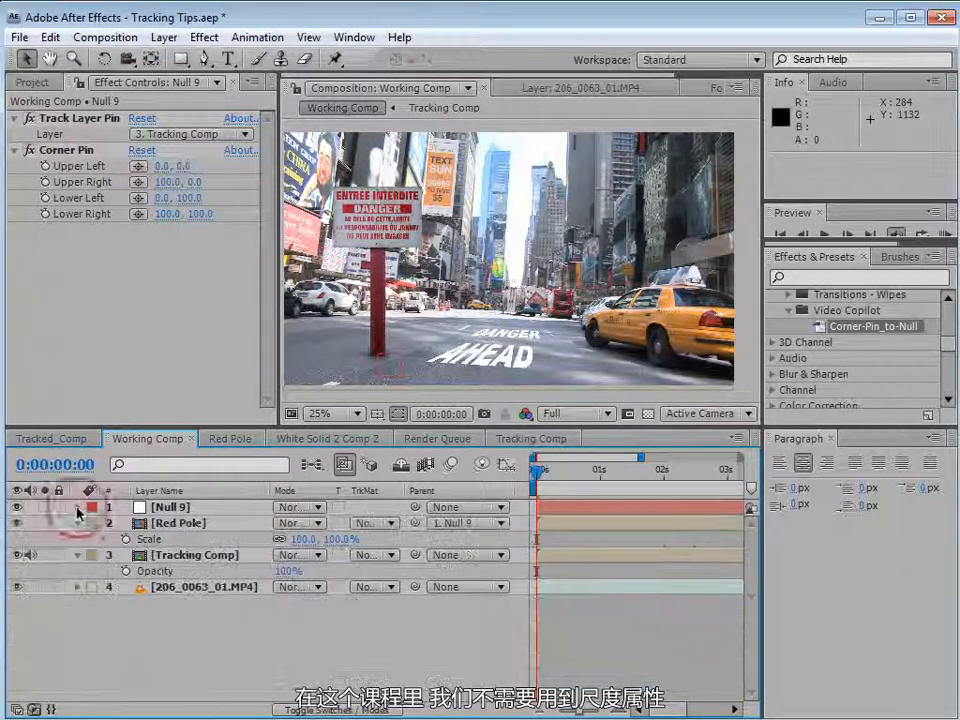
# Rotate the Red Pole about 4.6° at 1:13 so it stands upright, then return to the start.
pyautogui.click(172, 507)
pyautogui.moveTo(537, 470); pyautogui.dragTo(636, 499)
pyautogui.click(227, 521)
pyautogui.press('w')
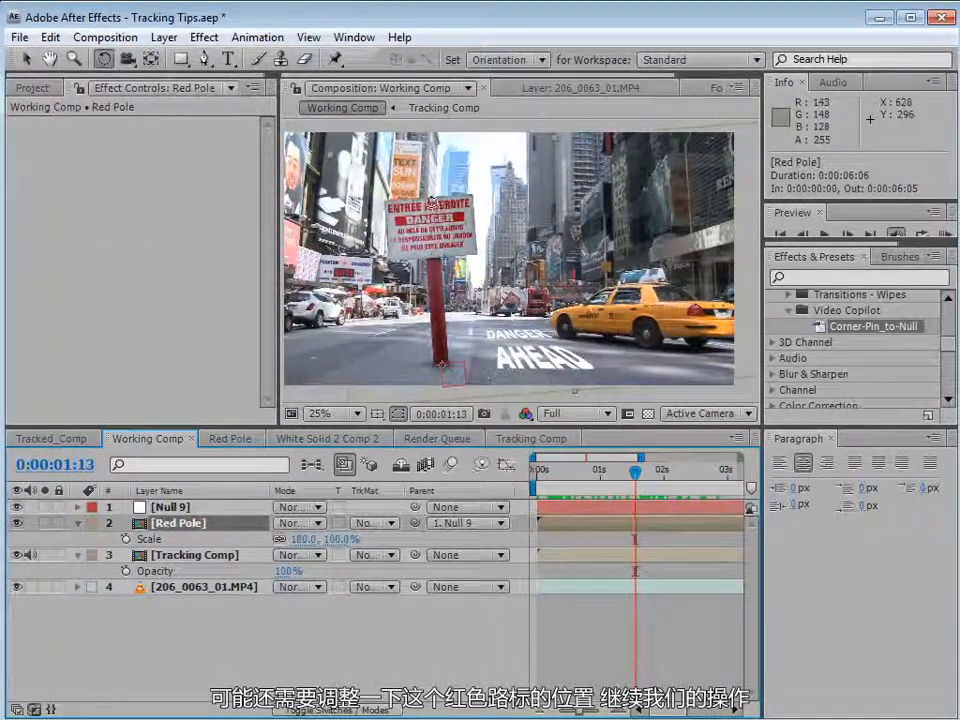
pyautogui.moveTo(431, 206); pyautogui.dragTo(446, 204)
pyautogui.press('v')
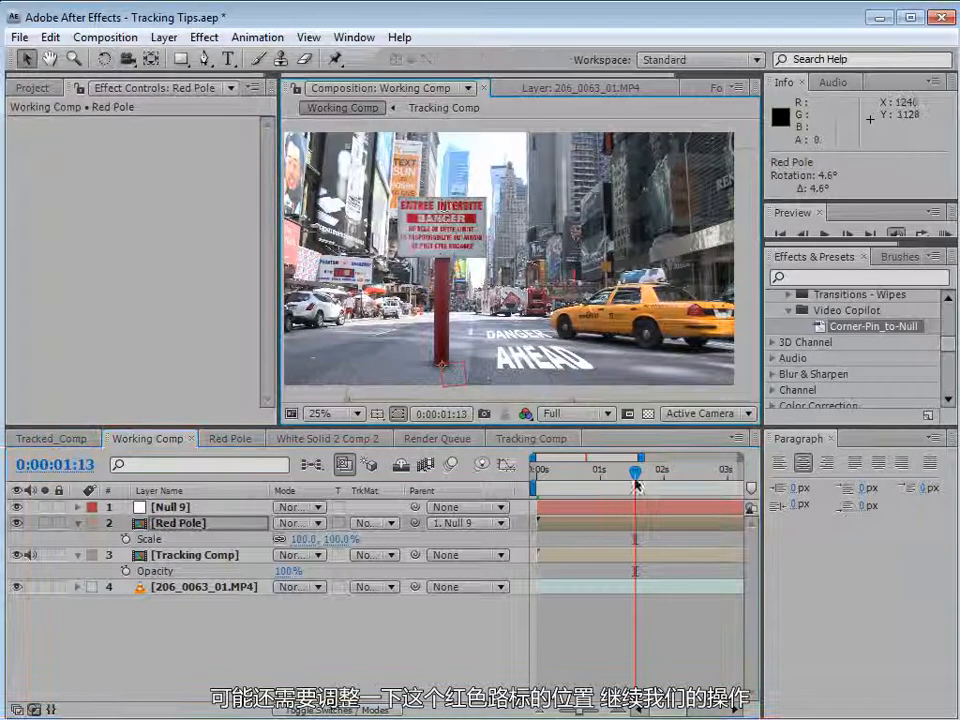
pyautogui.moveTo(635, 470); pyautogui.dragTo(598, 470)
pyautogui.moveTo(505, 492); pyautogui.dragTo(502, 500)
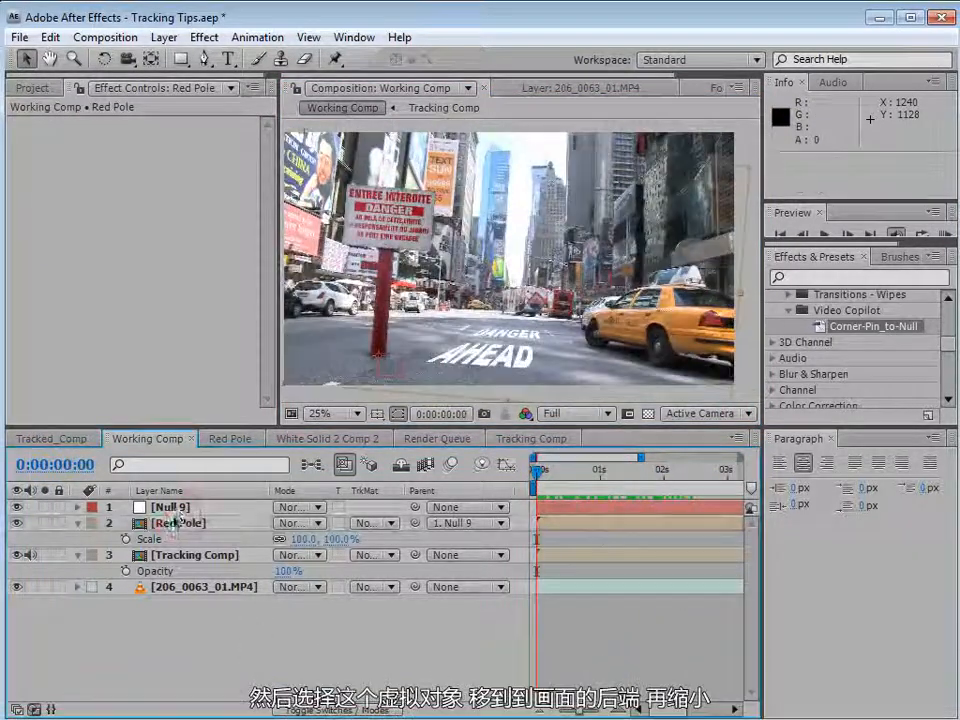
# Move the null farther down the road and scale it down to about 58%.
pyautogui.click(180, 508)
pyautogui.moveTo(391, 372); pyautogui.dragTo(513, 348)
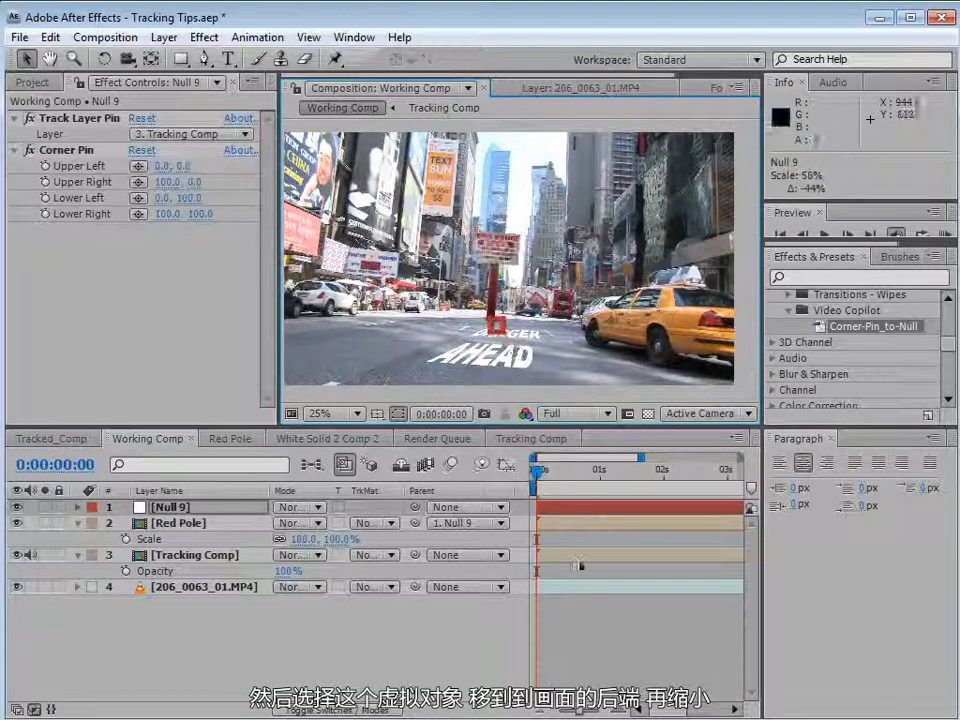
pyautogui.moveTo(545, 466); pyautogui.dragTo(457, 436)
pyautogui.click(502, 332)
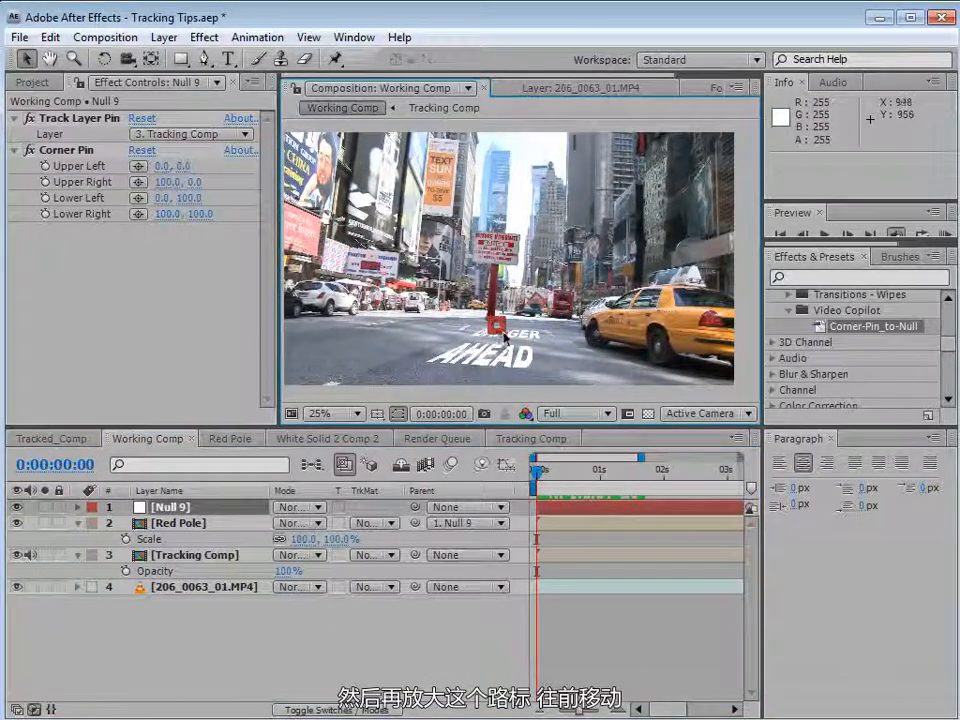
# Enlarge the null and move it to the right foreground near the camera, previewing how the pole follows.
pyautogui.moveTo(519, 350); pyautogui.dragTo(581, 416)
pyautogui.press('space')
pyautogui.moveTo(611, 349); pyautogui.dragTo(571, 284)
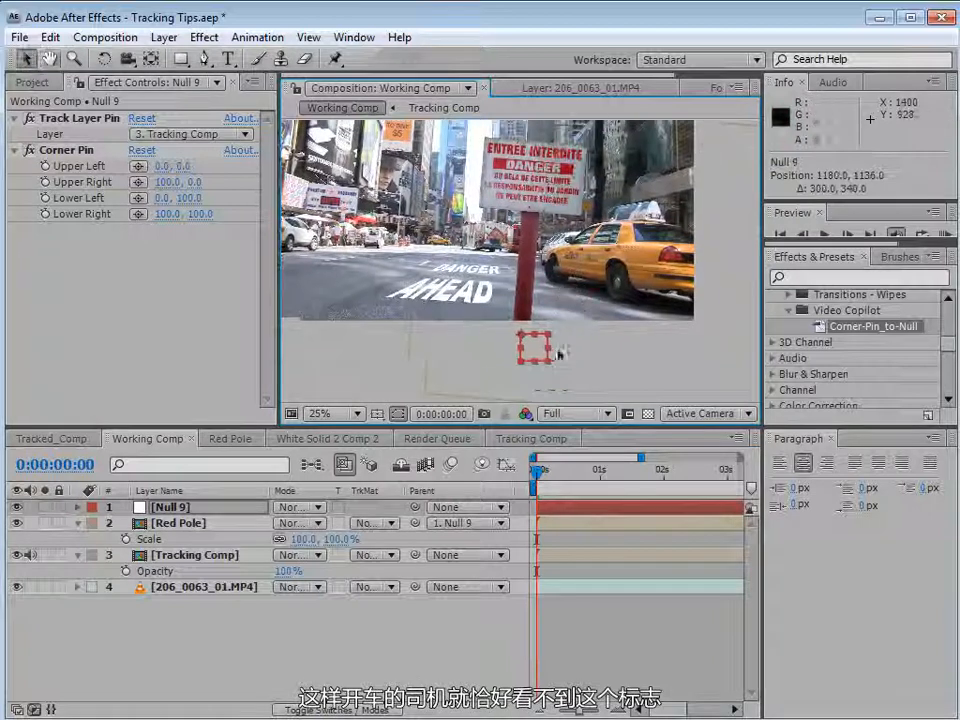
pyautogui.moveTo(548, 361); pyautogui.dragTo(581, 396)
pyautogui.moveTo(551, 480); pyautogui.dragTo(681, 495)
pyautogui.press('-')
# Set the Tracking Comp layer's blending mode to Overlay and return to the first frame.
pyautogui.click(223, 553)
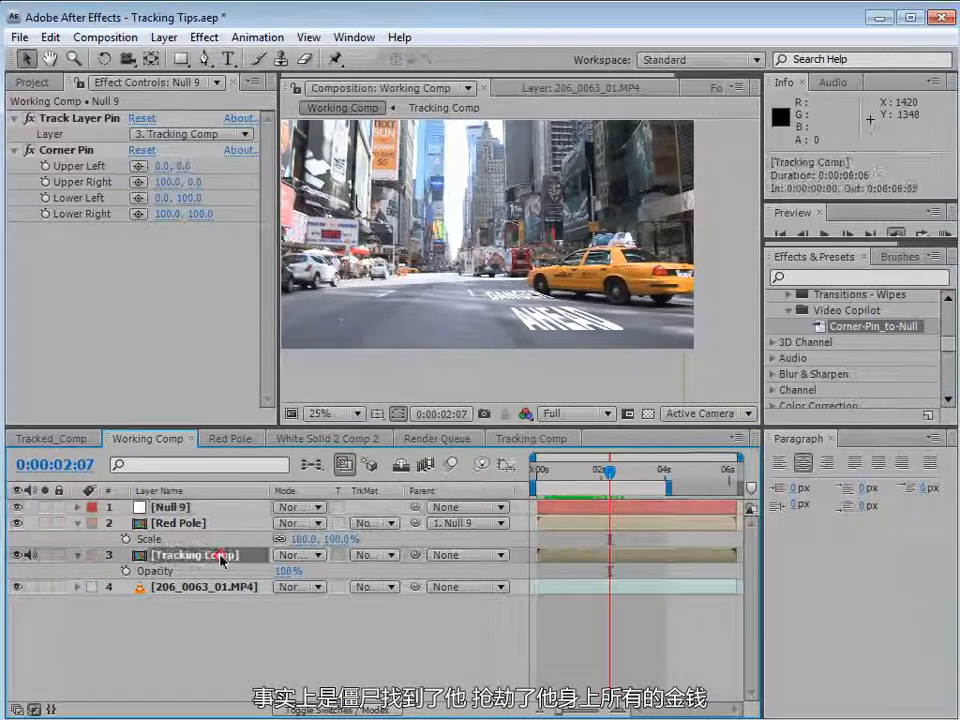
pyautogui.click(305, 555)
pyautogui.click(318, 718)
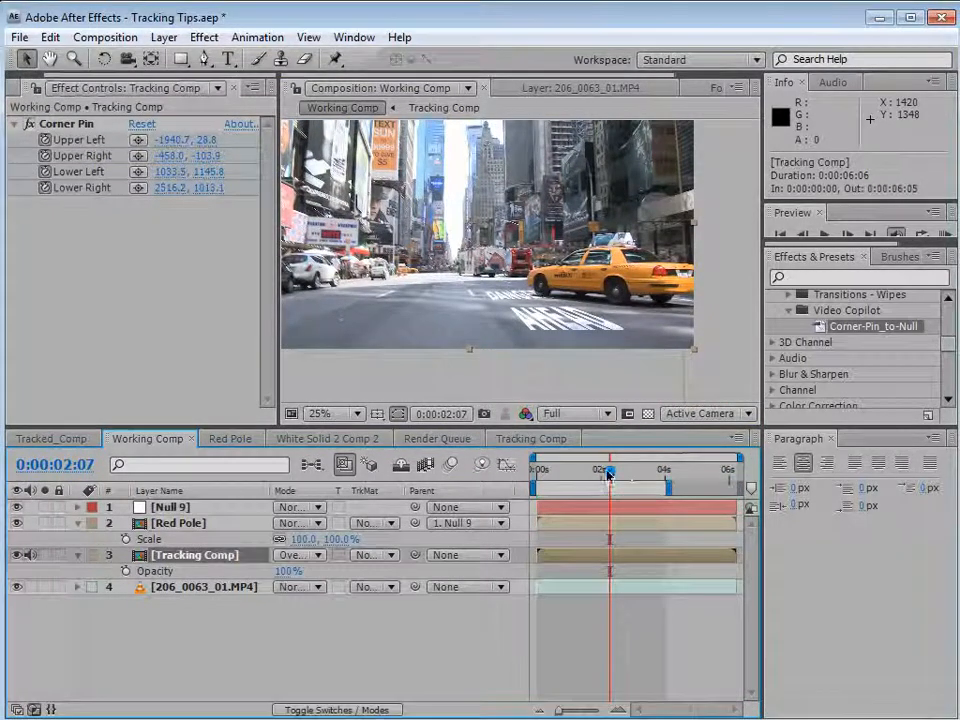
pyautogui.moveTo(610, 476); pyautogui.dragTo(537, 482)
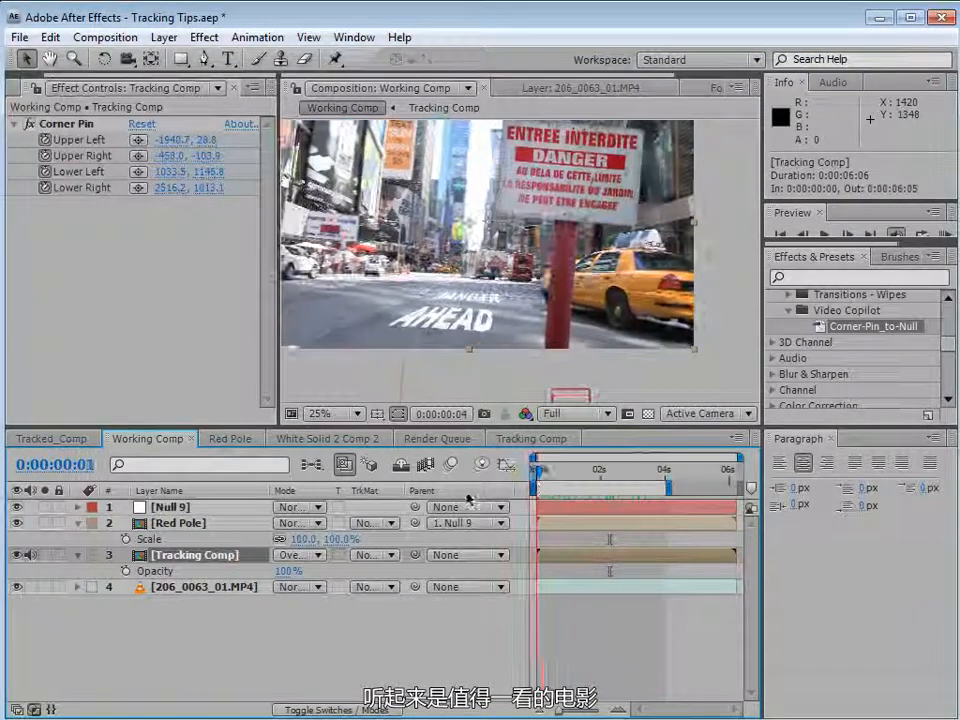
# Move the null back onto the road just left of the DANGER AHEAD text.
pyautogui.click(562, 398)
pyautogui.click(570, 391)
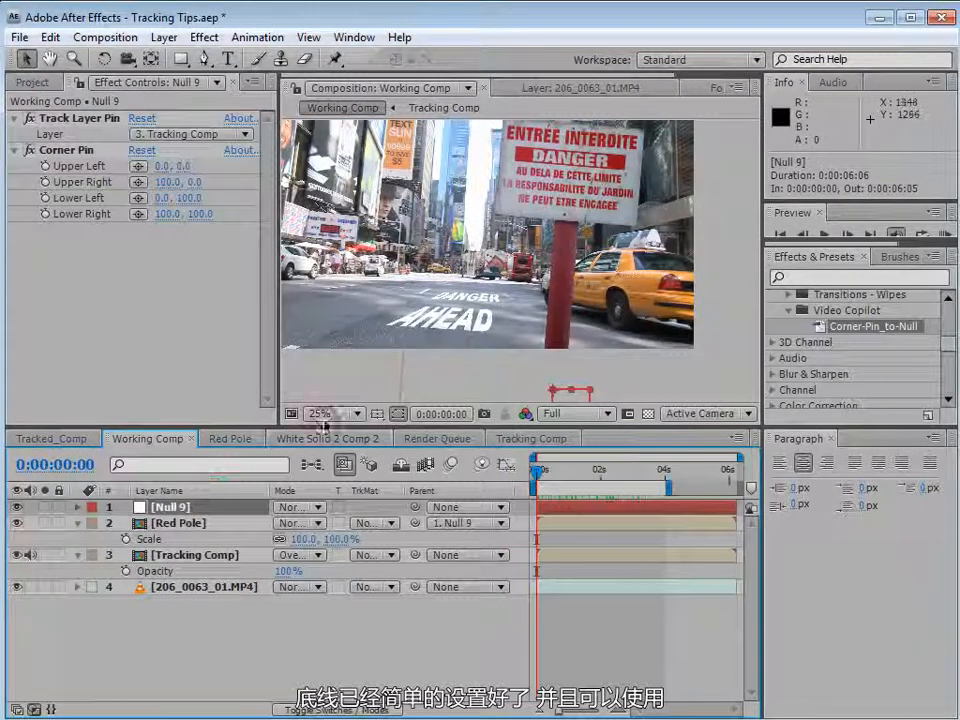
pyautogui.moveTo(584, 397); pyautogui.dragTo(440, 365)
pyautogui.moveTo(368, 337); pyautogui.dragTo(371, 325)
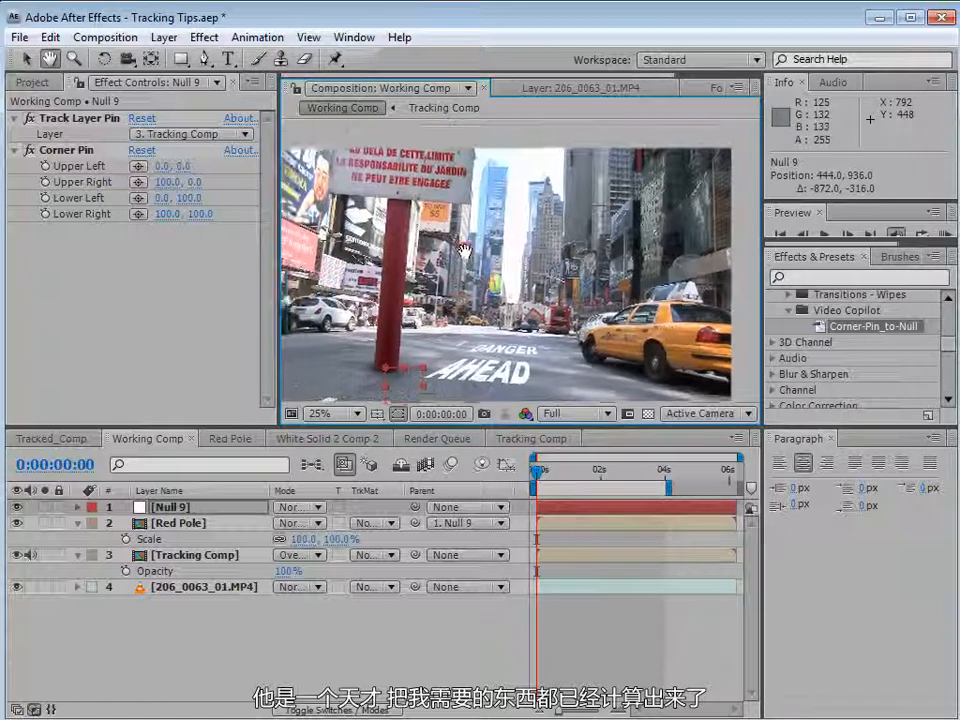
# Examine the expressions on the null's Position, Scale and Rotation properties.
pyautogui.click(173, 508)
pyautogui.press('e')
pyautogui.press('e')
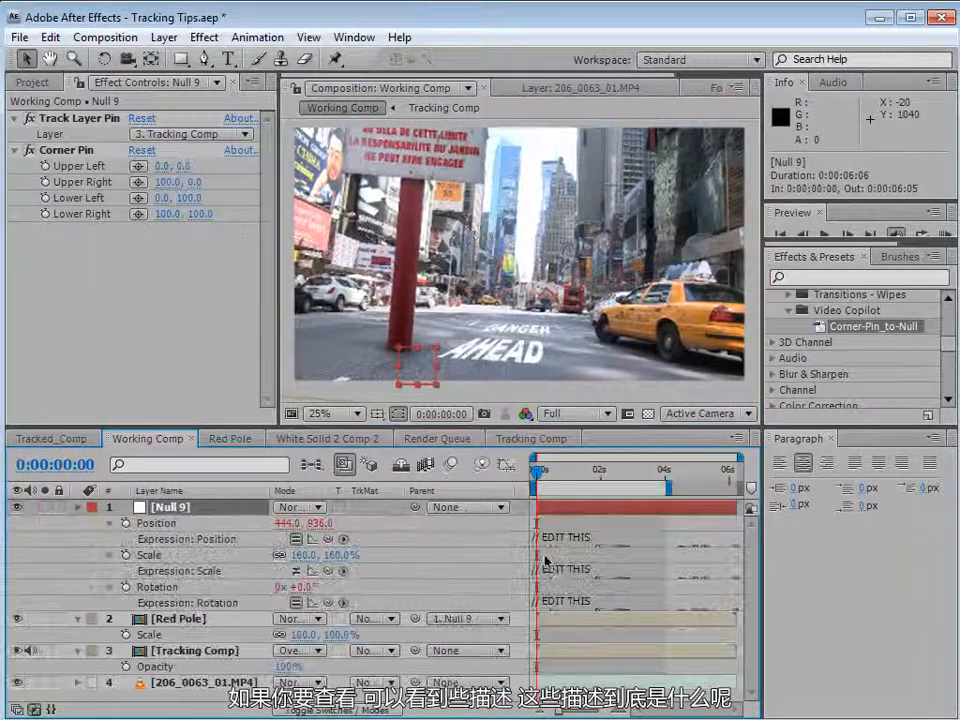
pyautogui.click(572, 538)
pyautogui.click(705, 574)
pyautogui.moveTo(729, 557); pyautogui.dragTo(729, 603)
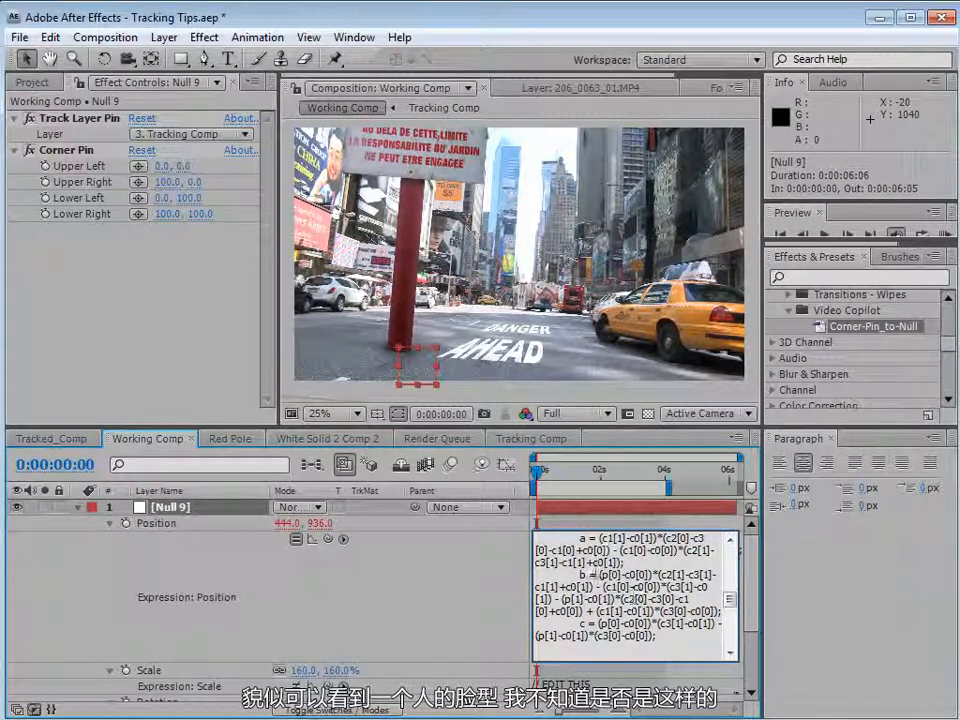
pyautogui.moveTo(729, 600); pyautogui.dragTo(730, 556)
pyautogui.click(431, 524)
pyautogui.click(110, 524)
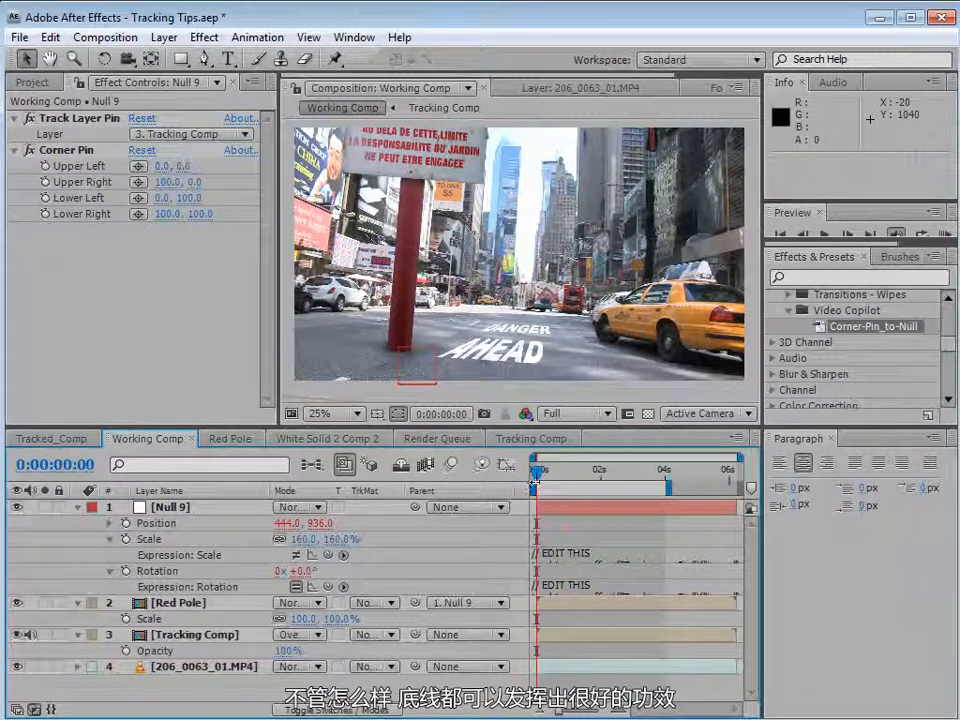
# Preview the Tracked_Comp composition with its many tracked poles, then return to Working Comp.
pyautogui.click(50, 438)
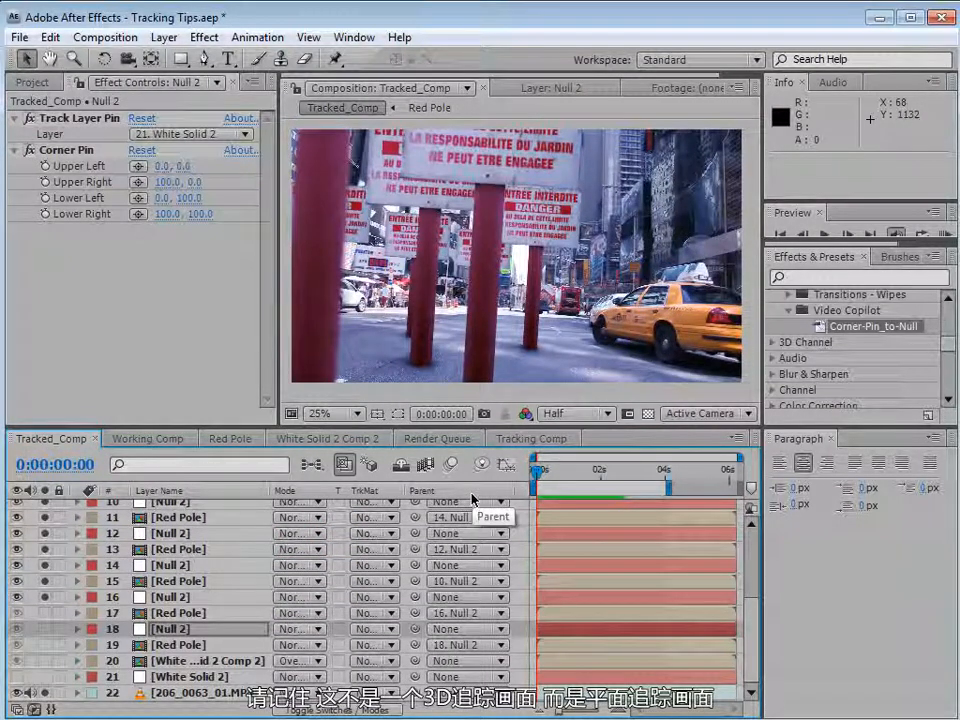
pyautogui.press('KP_0')
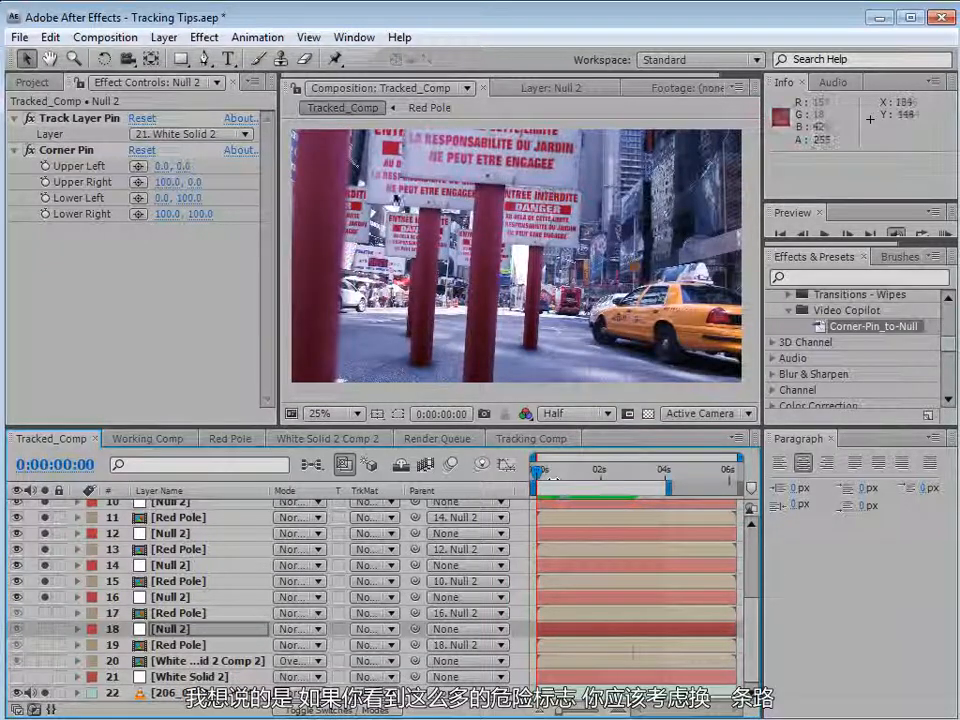
pyautogui.moveTo(538, 472); pyautogui.dragTo(507, 495)
pyautogui.click(146, 440)
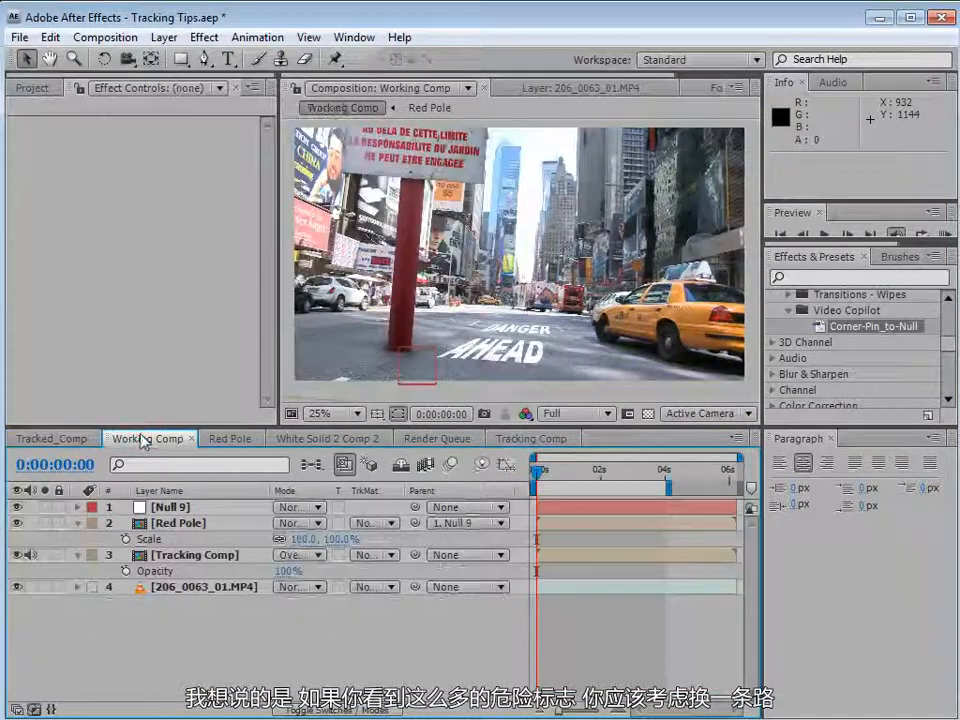
# Try different null placements along the road, undo the last change, and settle the pole left of the text.
pyautogui.click(228, 559)
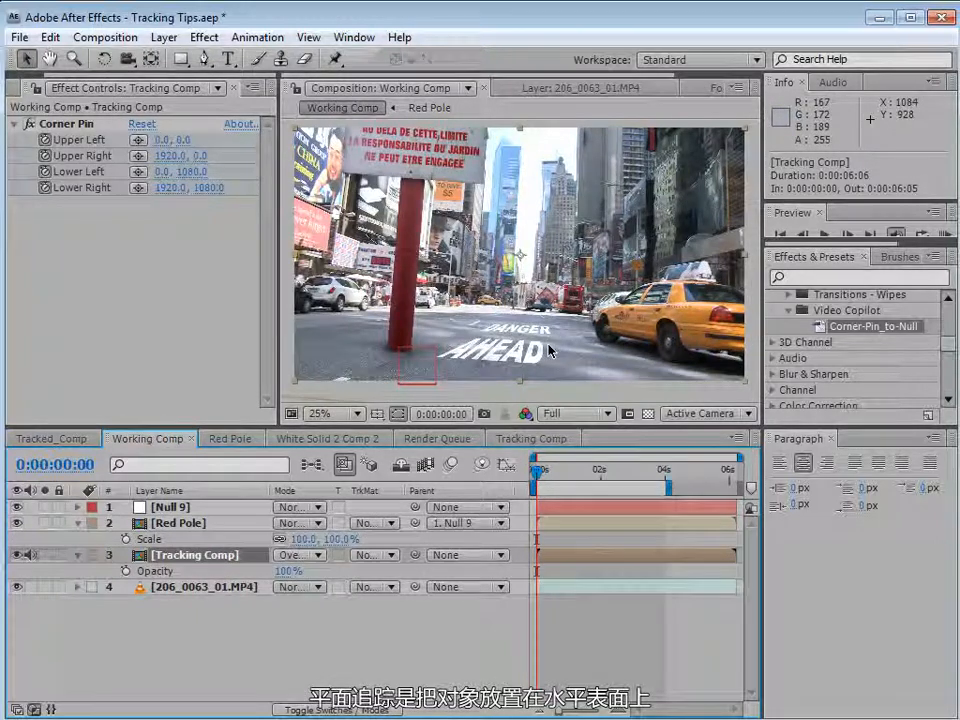
pyautogui.click(434, 370)
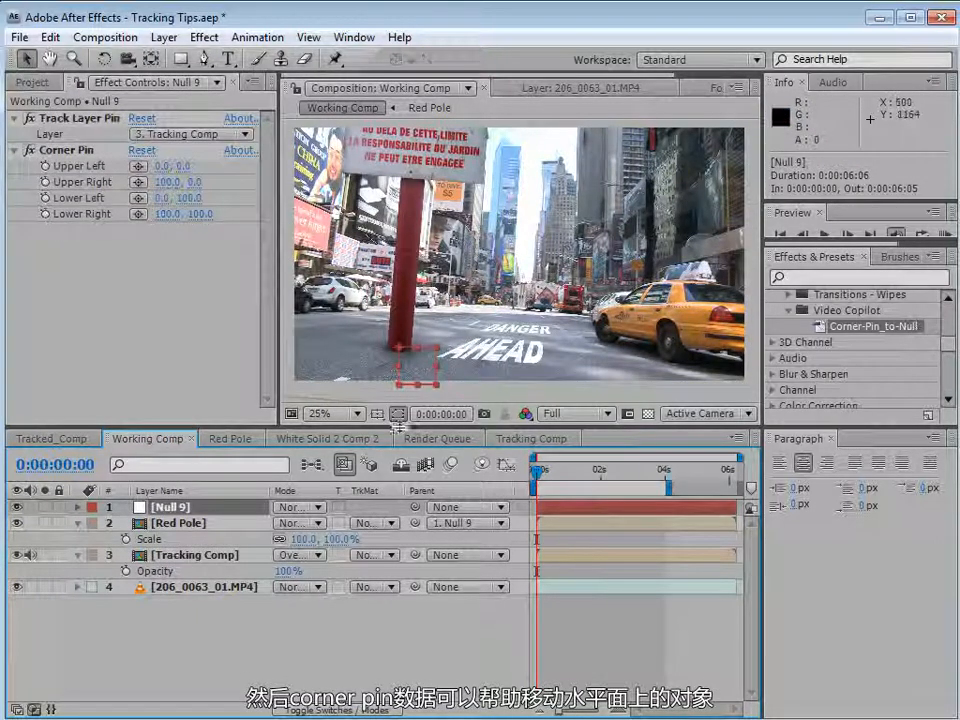
pyautogui.moveTo(437, 390); pyautogui.dragTo(405, 204)
pyautogui.moveTo(542, 472); pyautogui.dragTo(510, 478)
pyautogui.moveTo(397, 211); pyautogui.dragTo(507, 342)
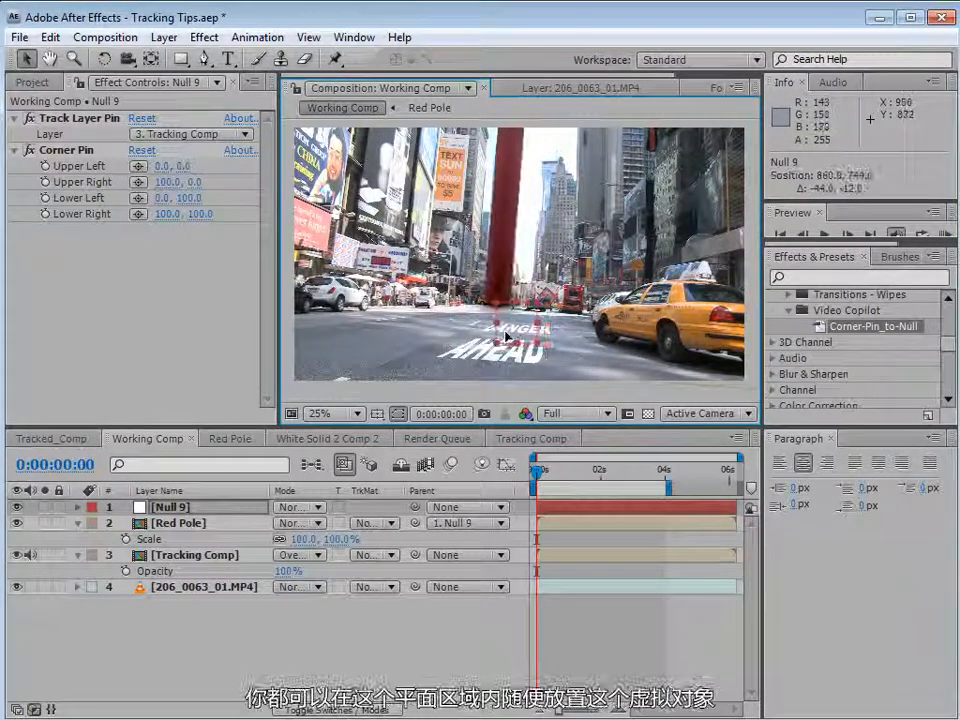
pyautogui.moveTo(539, 472); pyautogui.dragTo(506, 491)
pyautogui.moveTo(541, 350); pyautogui.dragTo(406, 395)
pyautogui.hotkey('ctrl', 'z')
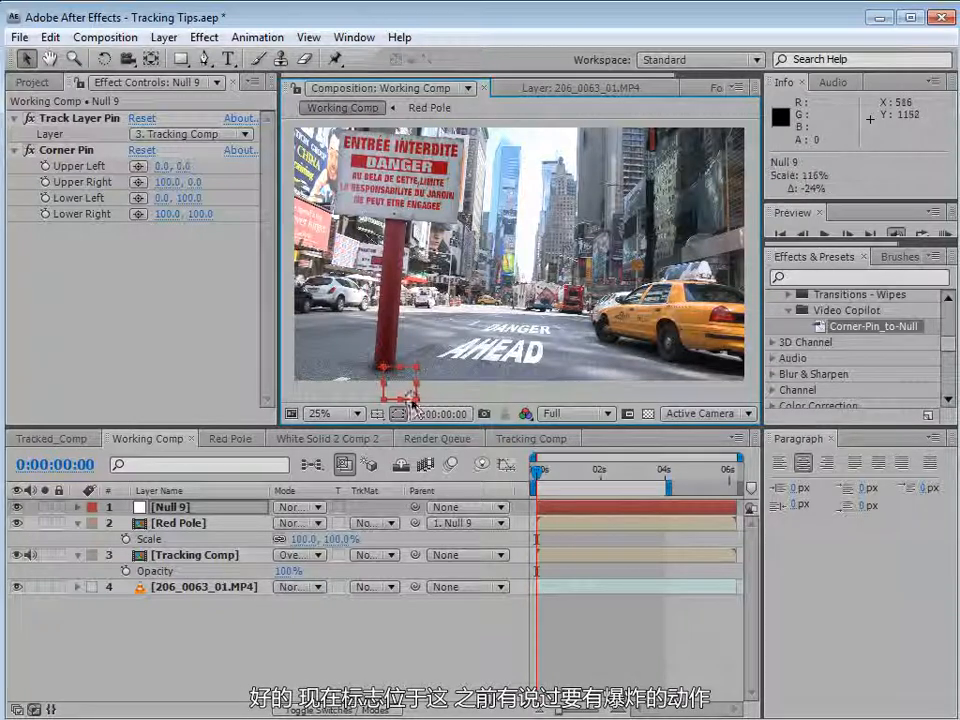
pyautogui.moveTo(410, 403); pyautogui.dragTo(437, 373)
# Add Dirt_Charge_01.mov from the project's ELEMENTS folder to the top of Working Comp.
pyautogui.click(34, 82)
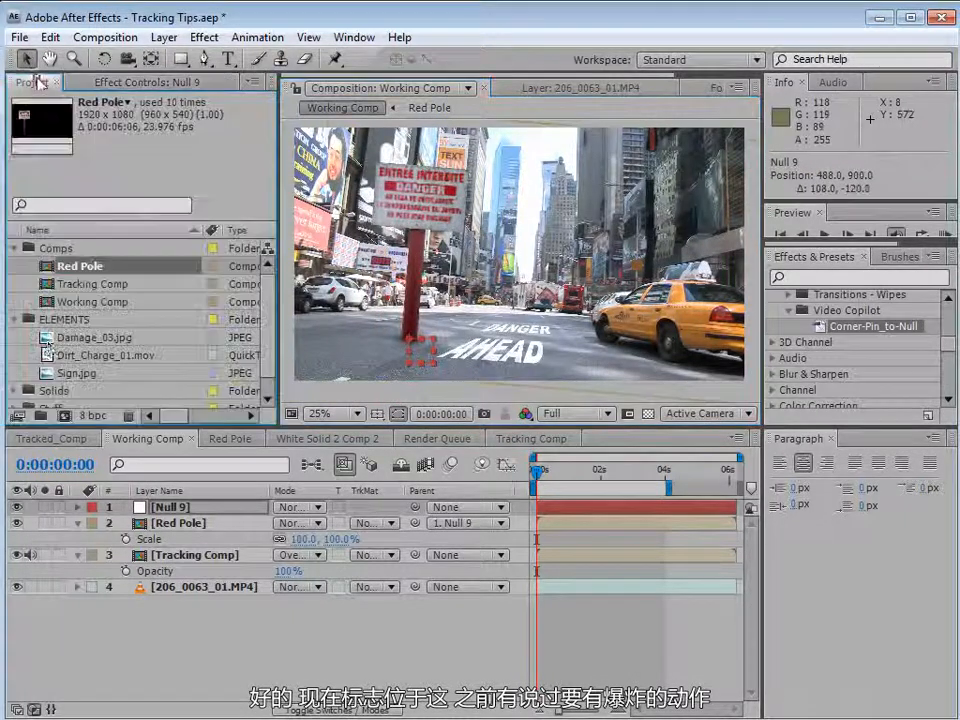
pyautogui.click(50, 355)
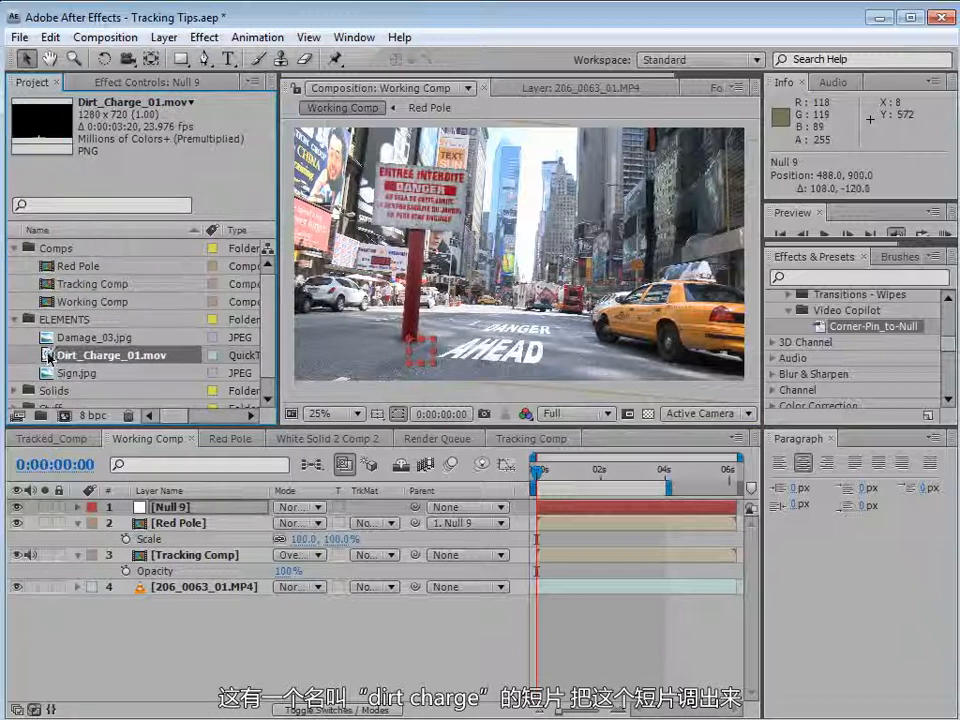
pyautogui.moveTo(48, 357); pyautogui.dragTo(165, 507)
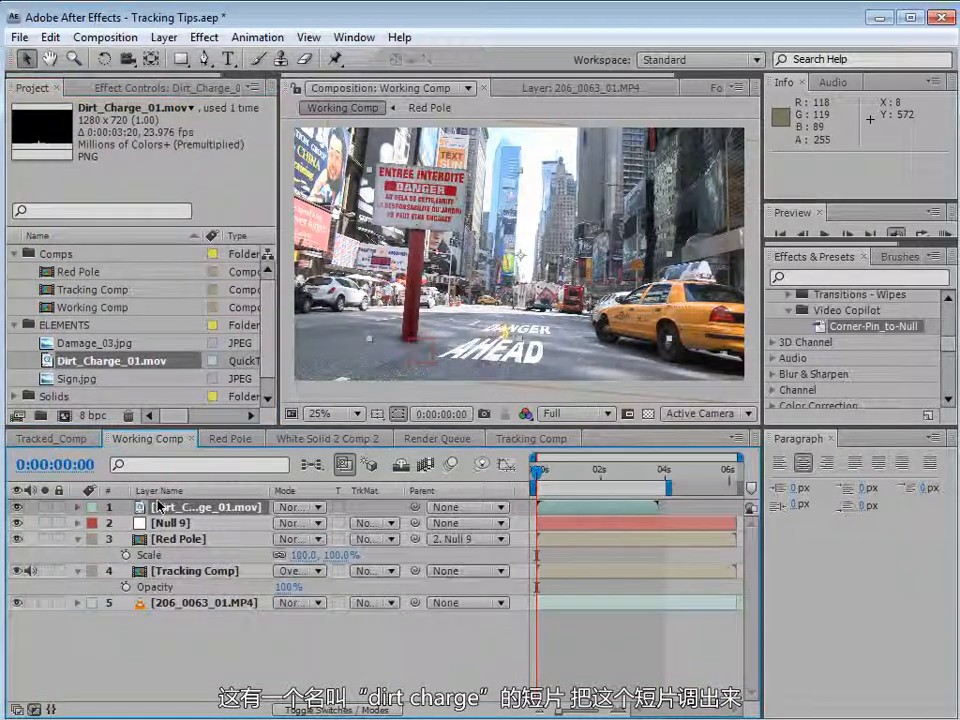
# Duplicate the null and move the copy onto the road beside the AHEAD text.
pyautogui.click(178, 523)
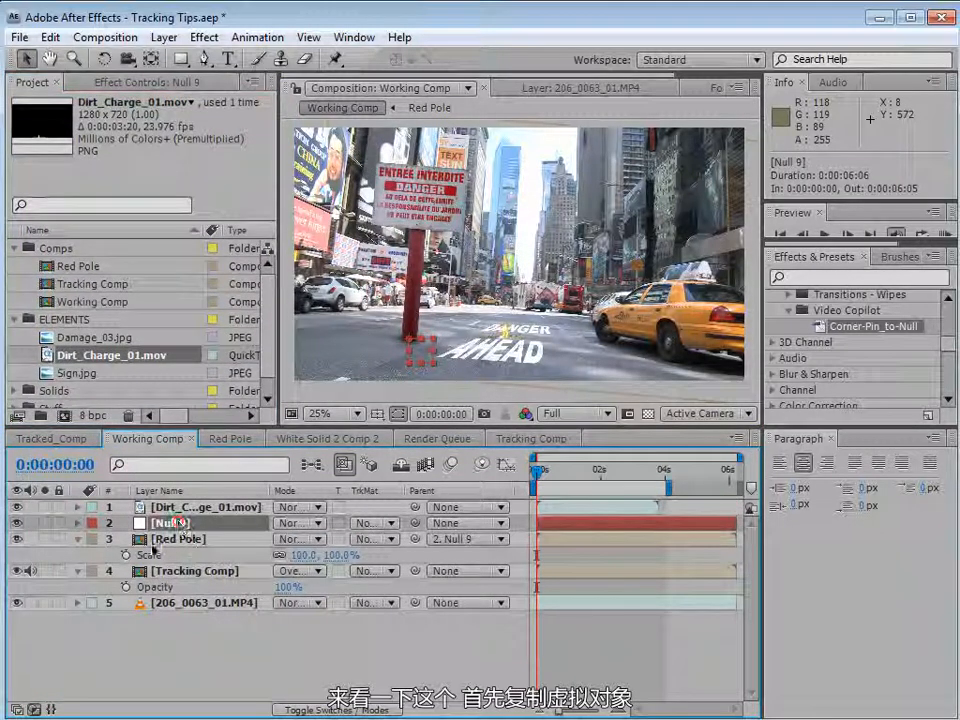
pyautogui.hotkey('ctrl', 'd')
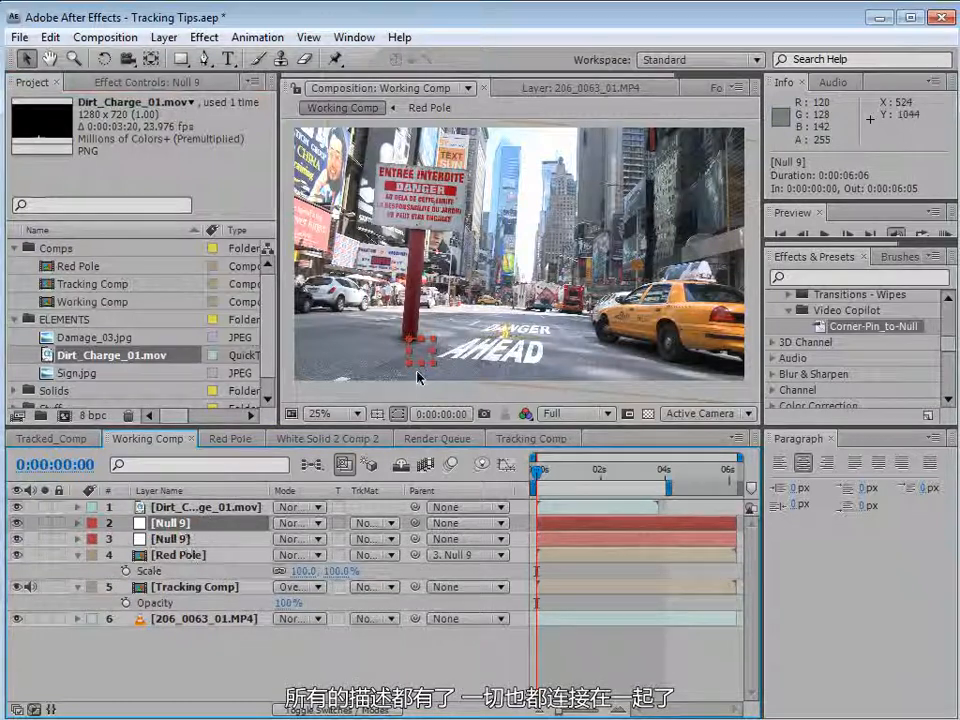
pyautogui.moveTo(538, 366); pyautogui.dragTo(521, 376)
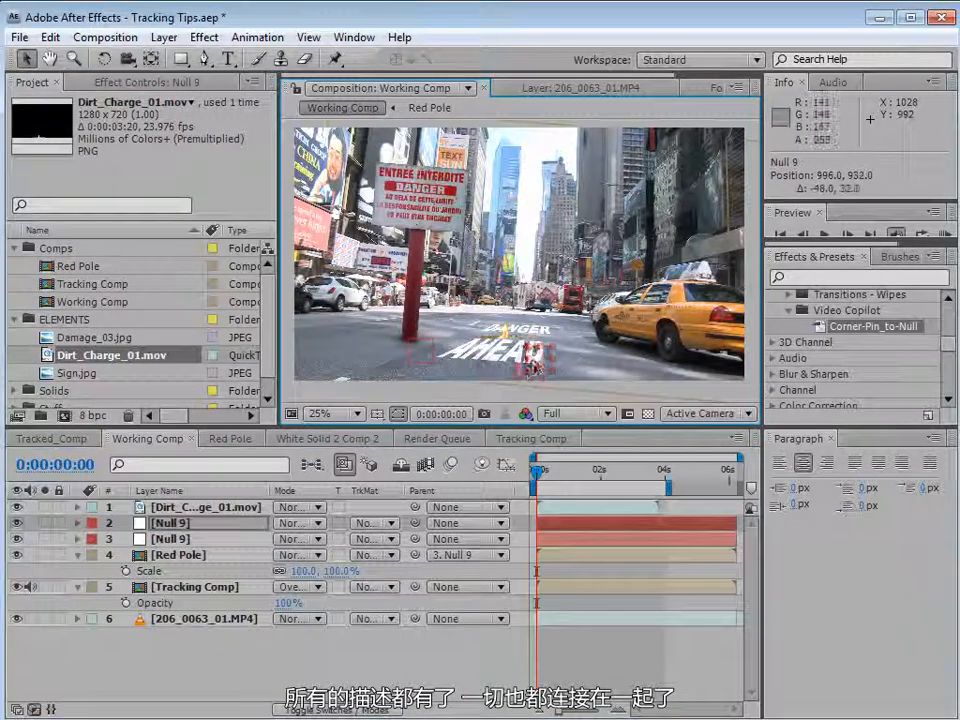
# Parent the Dirt_Charge_01.mov layer to the duplicated null in layer 2.
pyautogui.click(152, 508)
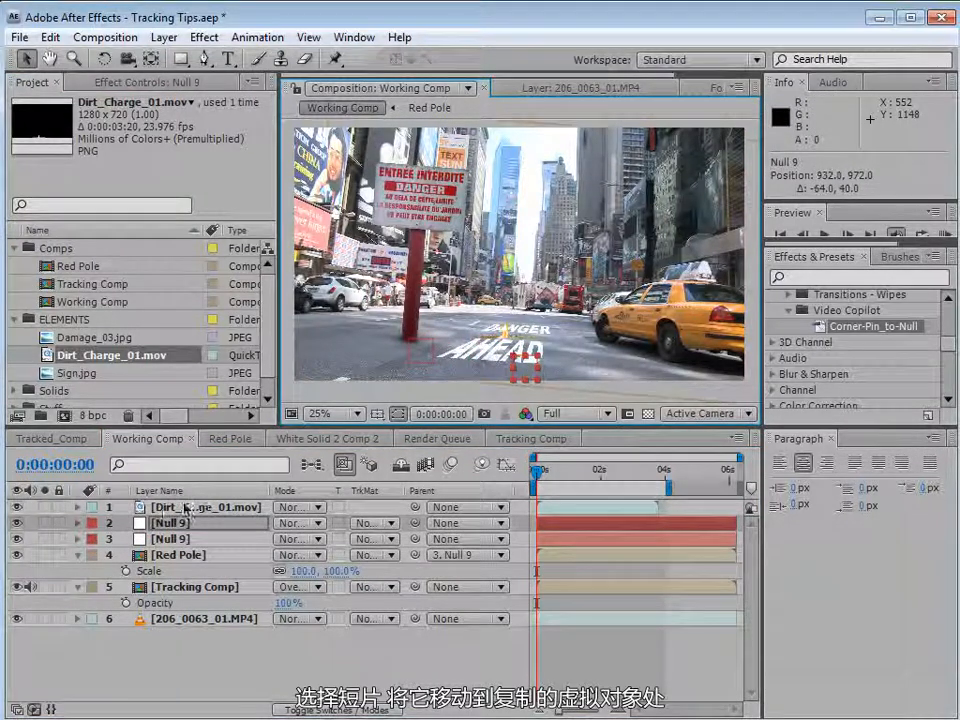
pyautogui.moveTo(510, 329); pyautogui.dragTo(518, 348)
pyautogui.moveTo(538, 473); pyautogui.dragTo(509, 486)
pyautogui.moveTo(415, 507); pyautogui.dragTo(208, 522)
pyautogui.click(208, 522)
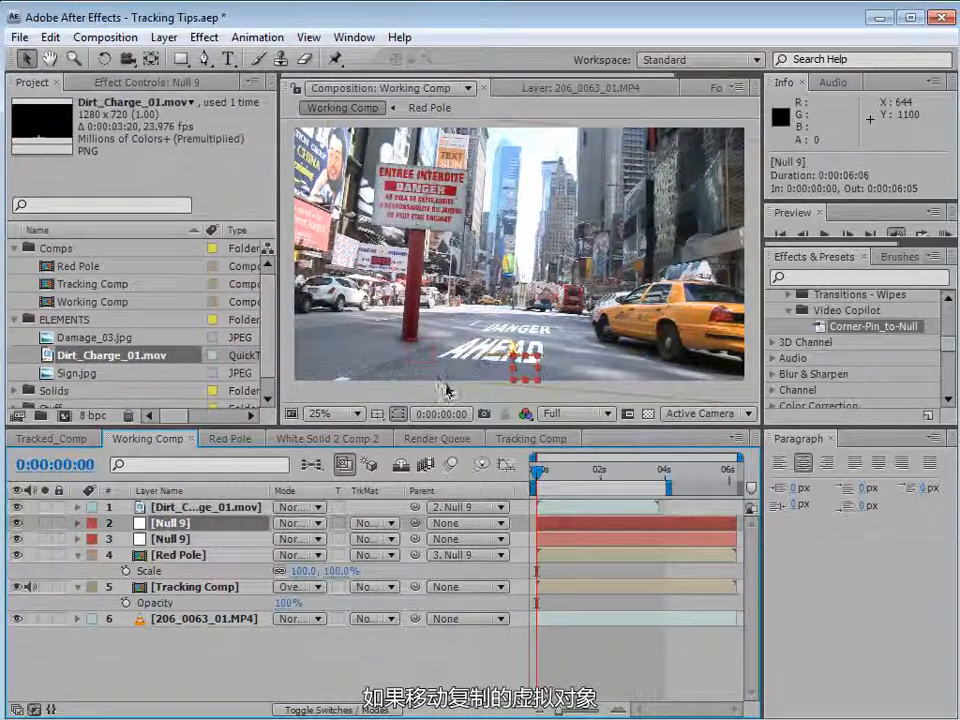
# Try moving the duplicated null to different spots on the road, scrubbing to preview where the explosion appears.
pyautogui.moveTo(515, 378); pyautogui.dragTo(499, 341)
pyautogui.moveTo(539, 472)
pyautogui.mouseDown()
pyautogui.moveTo(558, 474)
pyautogui.moveTo(541, 474)
pyautogui.mouseUp()
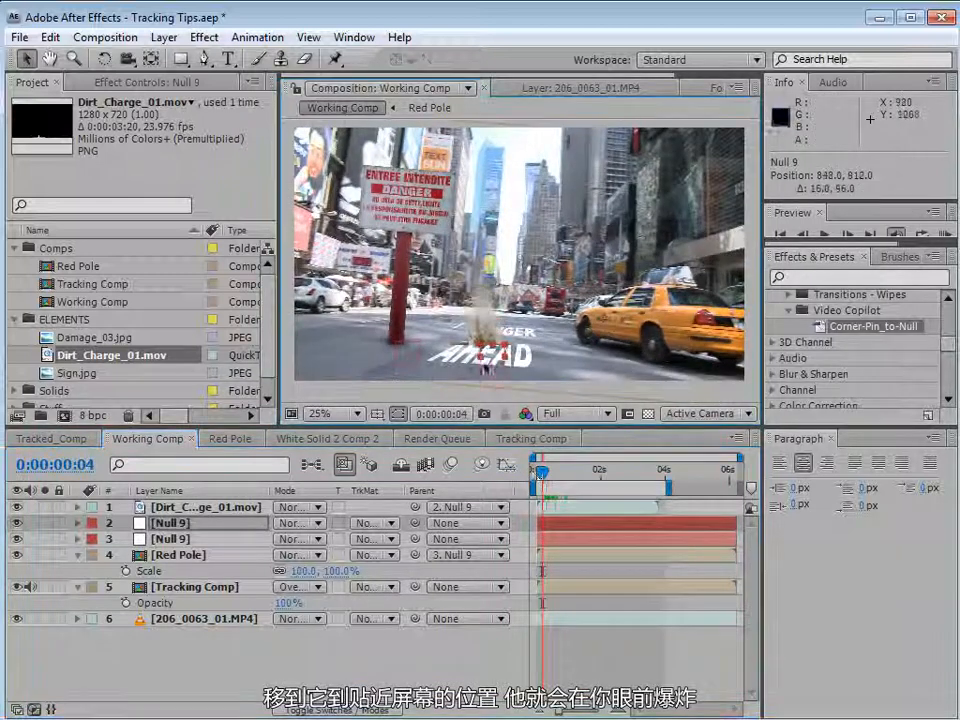
pyautogui.moveTo(506, 377); pyautogui.dragTo(486, 402)
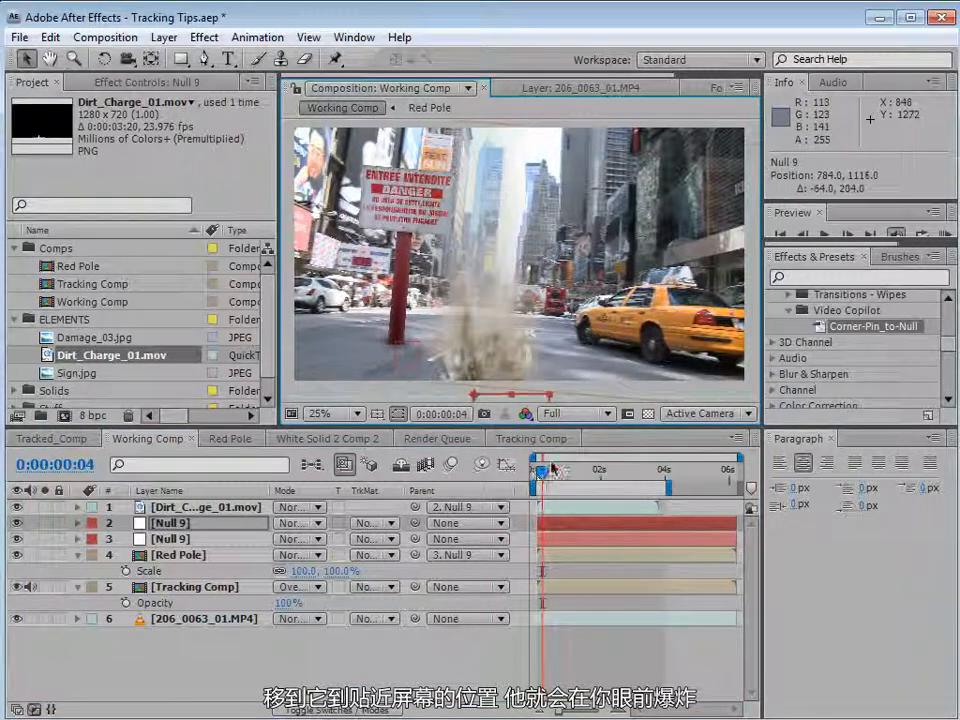
pyautogui.moveTo(555, 481); pyautogui.dragTo(536, 486)
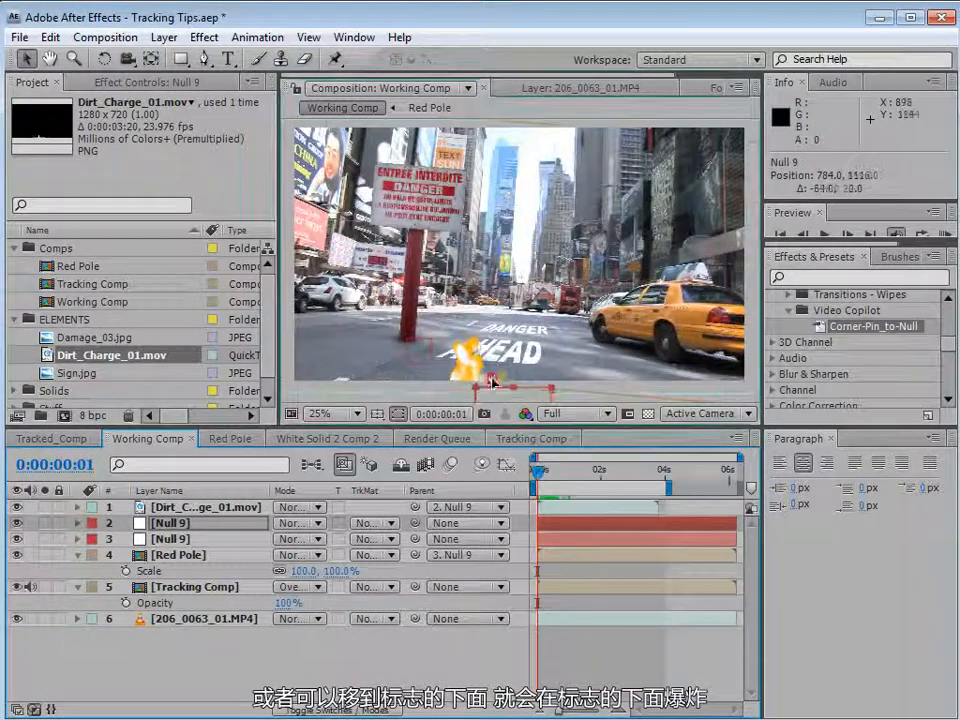
pyautogui.moveTo(507, 400); pyautogui.dragTo(426, 352)
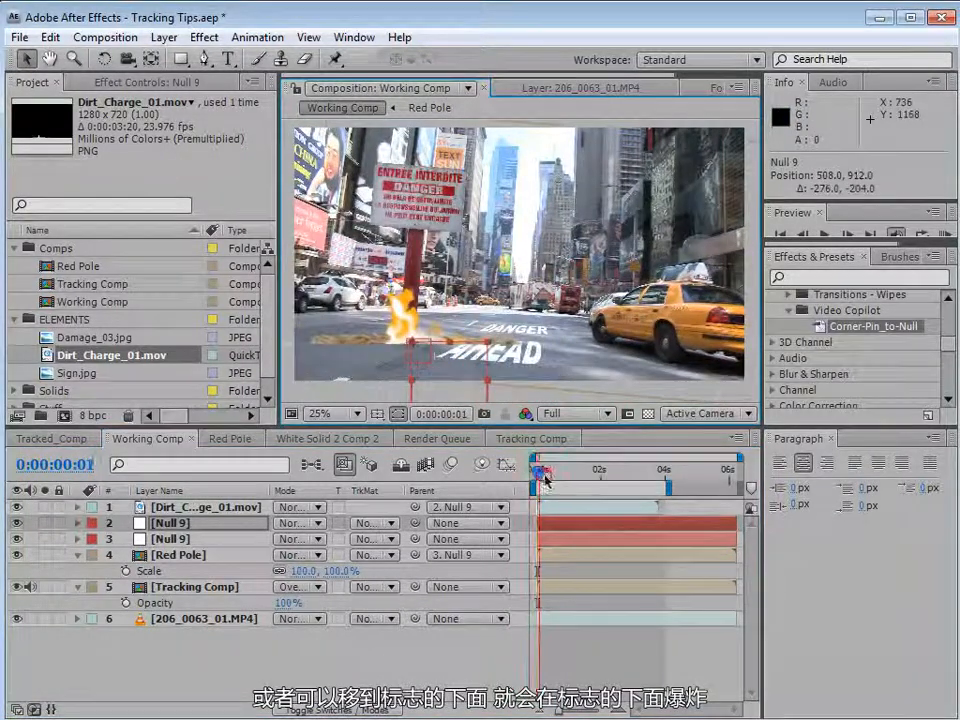
pyautogui.moveTo(538, 470)
pyautogui.mouseDown()
pyautogui.moveTo(557, 480)
pyautogui.moveTo(540, 488)
pyautogui.mouseUp()
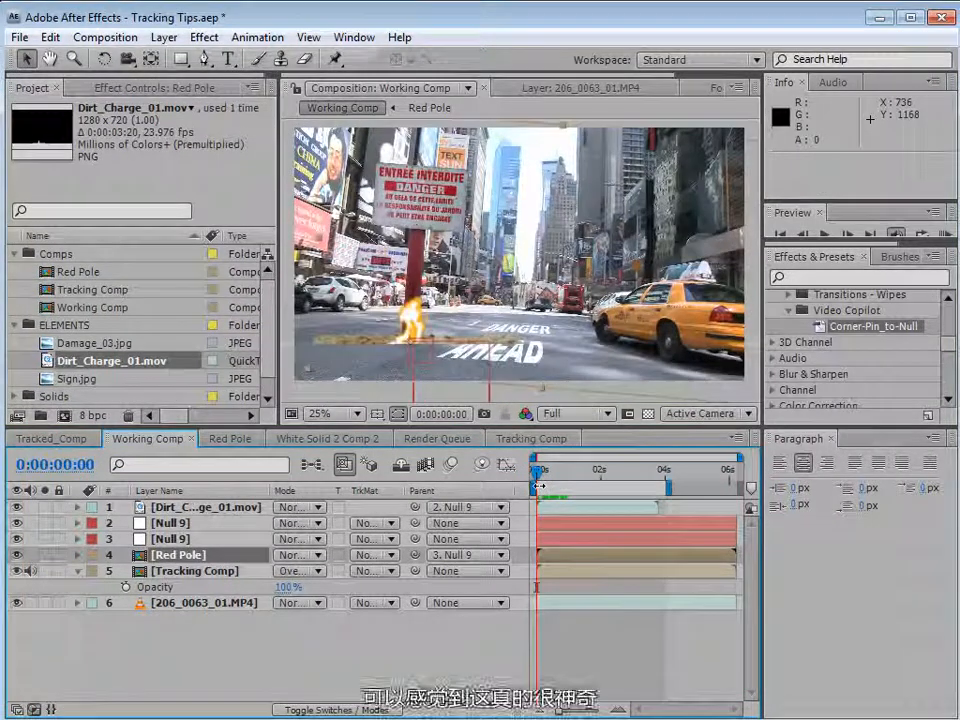
# Delete the Dirt_Charge_01.mov layer together with the null it is parented to.
pyautogui.click(175, 521)
pyautogui.keyDown('shift'); pyautogui.click(184, 509); pyautogui.keyUp('shift')
pyautogui.press('Delete')
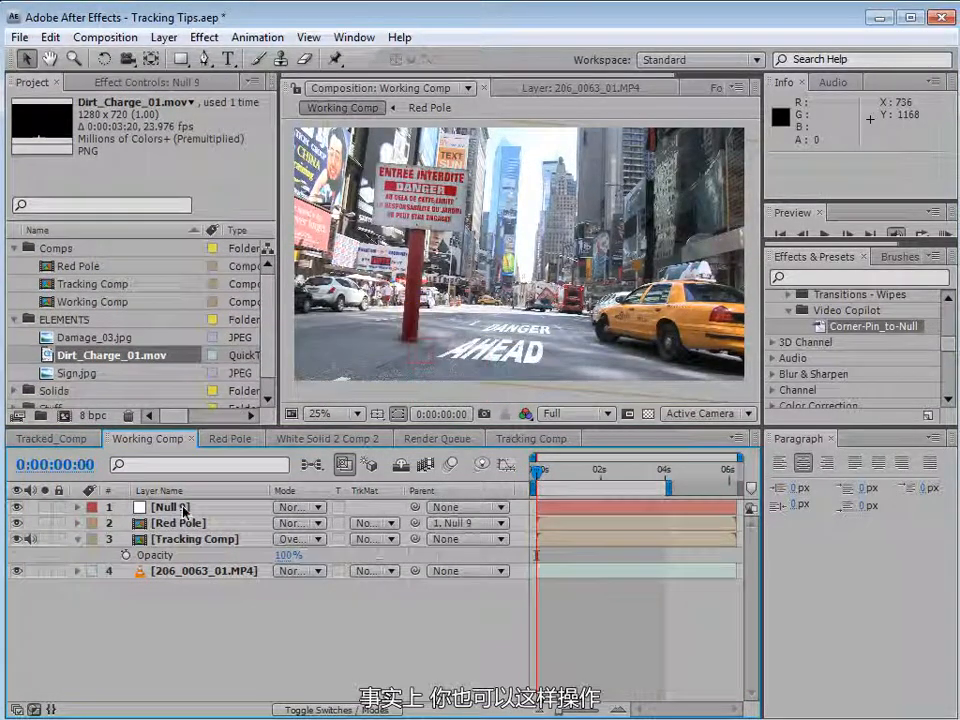
# Duplicate the null and red pole pair, reorder the copies, and move the new null farther down the road.
pyautogui.click(184, 508)
pyautogui.keyDown('shift'); pyautogui.click(166, 523); pyautogui.keyUp('shift')
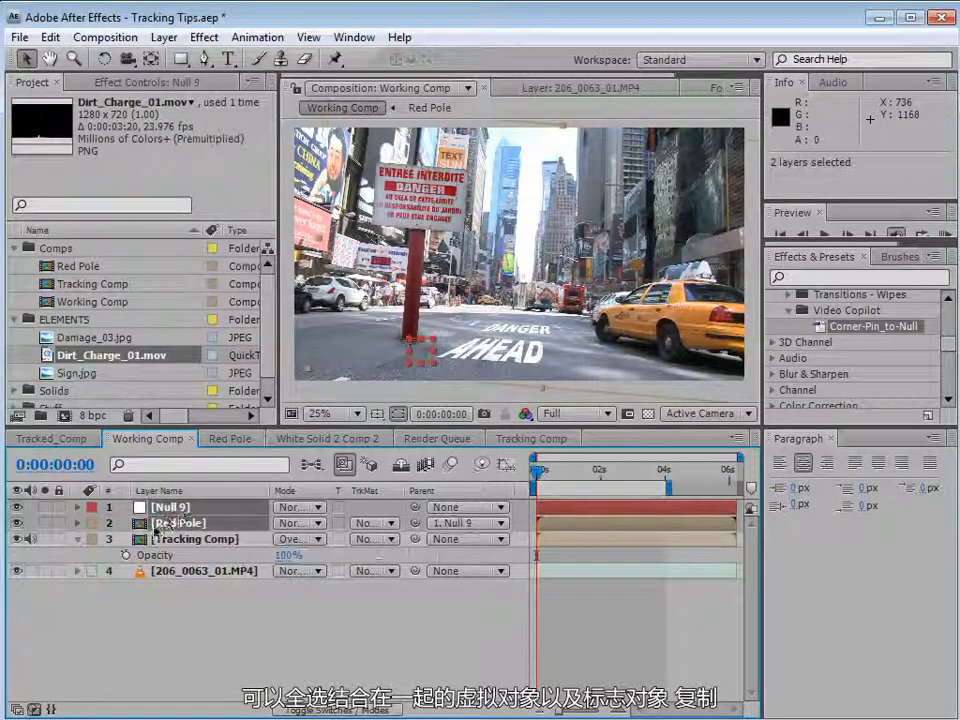
pyautogui.click(50, 37)
pyautogui.click(105, 241)
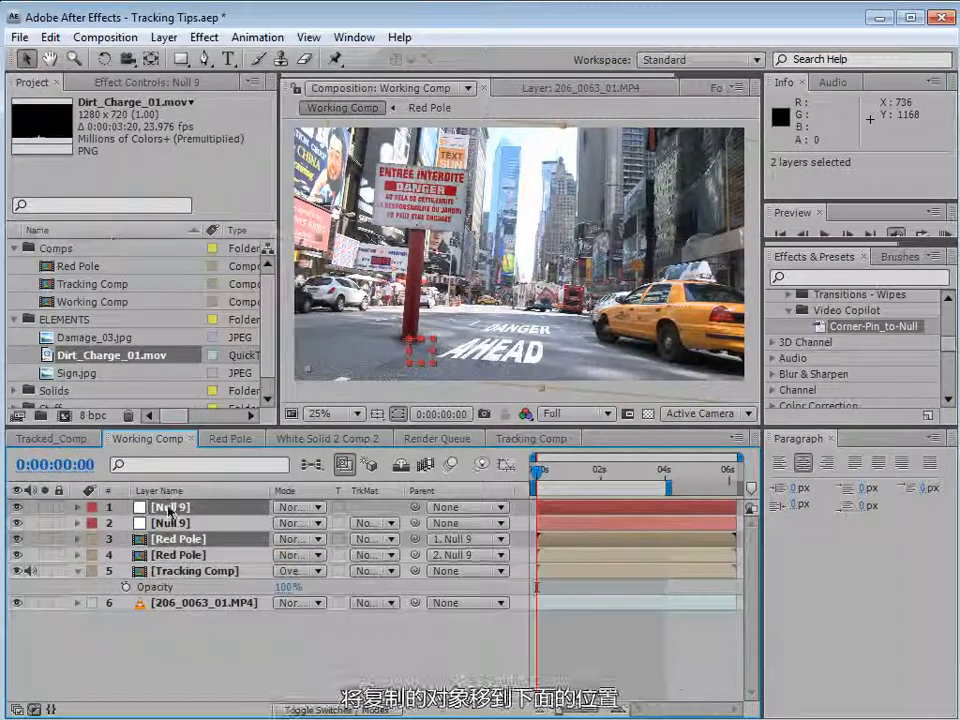
pyautogui.moveTo(168, 545); pyautogui.dragTo(185, 562)
pyautogui.click(170, 545)
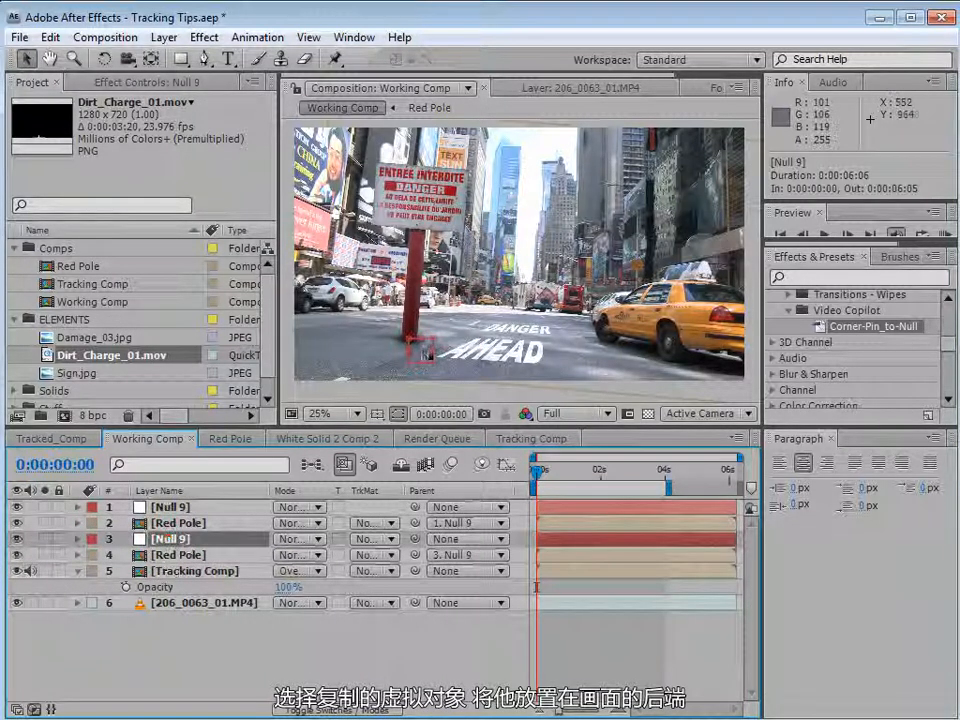
pyautogui.moveTo(445, 358); pyautogui.dragTo(486, 333)
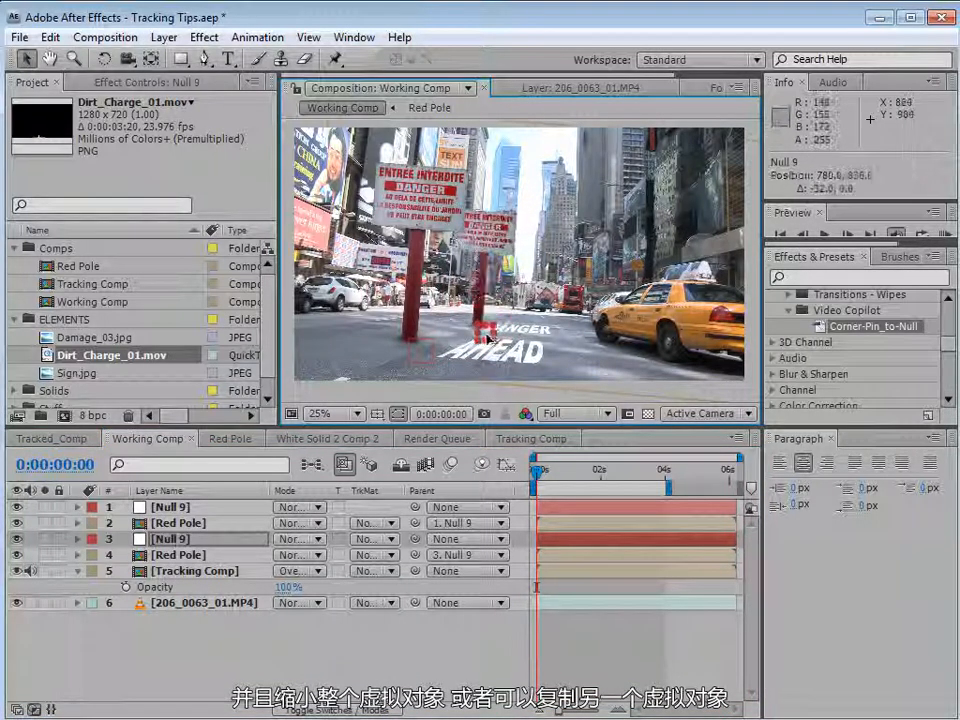
# Duplicate the pole pair again and place the third pole farther along the road, scaled to about 36%.
pyautogui.keyDown('ctrl'); pyautogui.click(180, 555); pyautogui.keyUp('ctrl')
pyautogui.hotkey('ctrl', 'd')
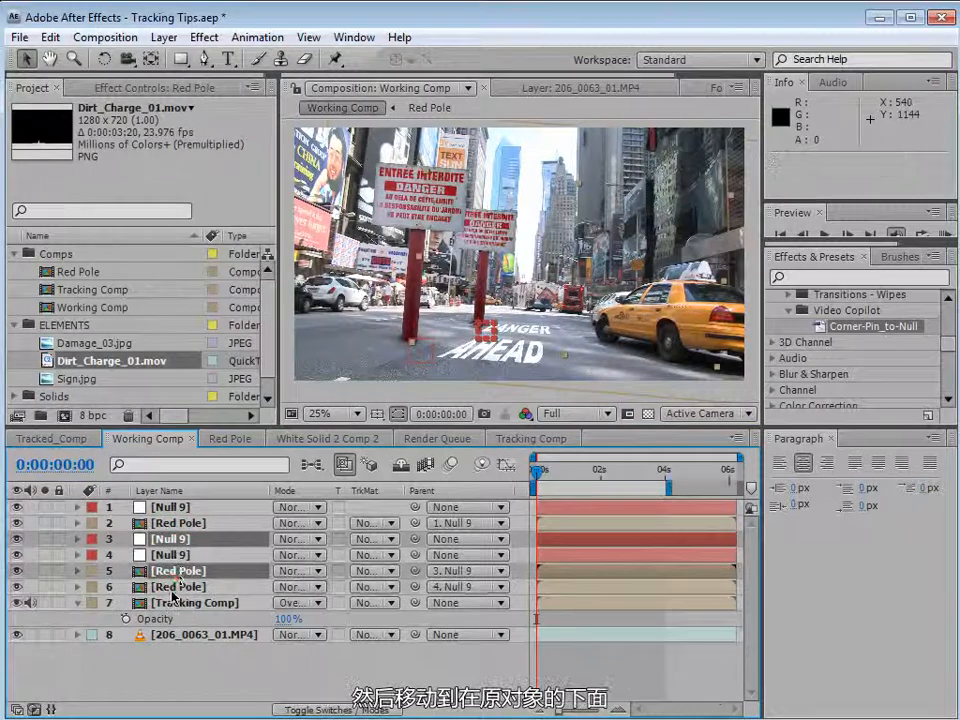
pyautogui.moveTo(170, 555); pyautogui.dragTo(175, 584)
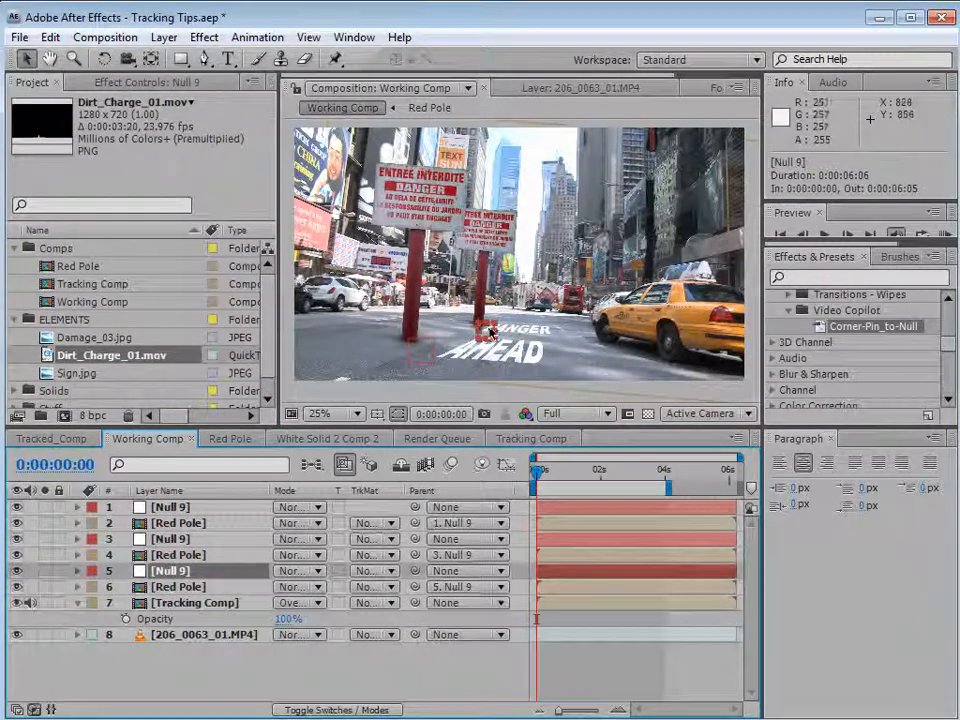
pyautogui.moveTo(496, 352); pyautogui.dragTo(520, 328)
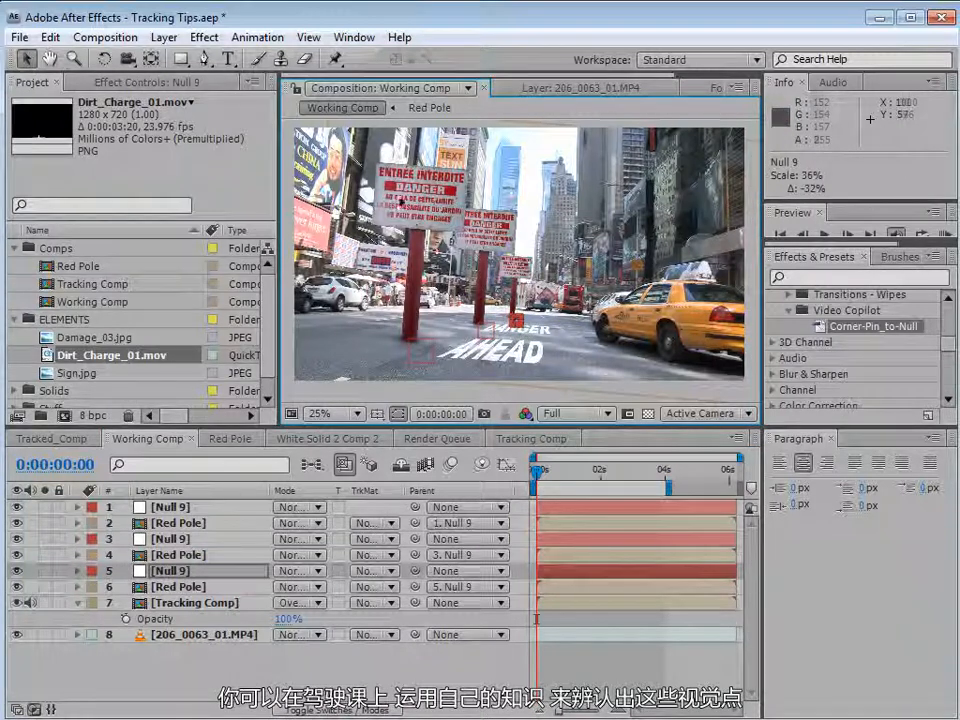
# Try outlining a mask with the Pen tool on the null layer, then undo the last points.
pyautogui.press('space')
pyautogui.moveTo(511, 233); pyautogui.dragTo(507, 268)
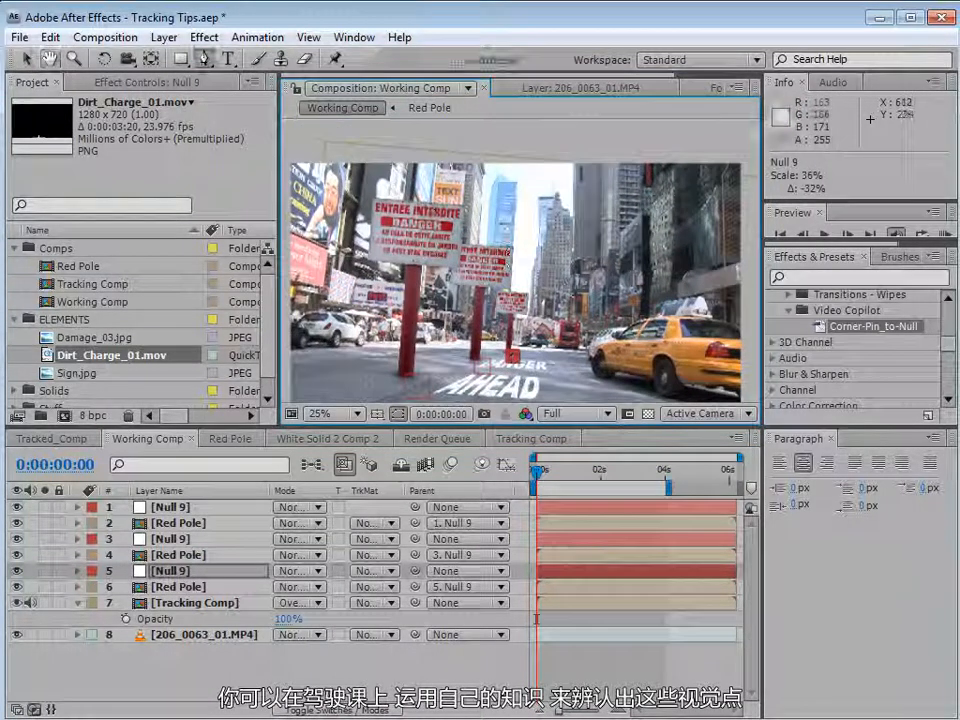
pyautogui.press('g')
pyautogui.click(355, 147)
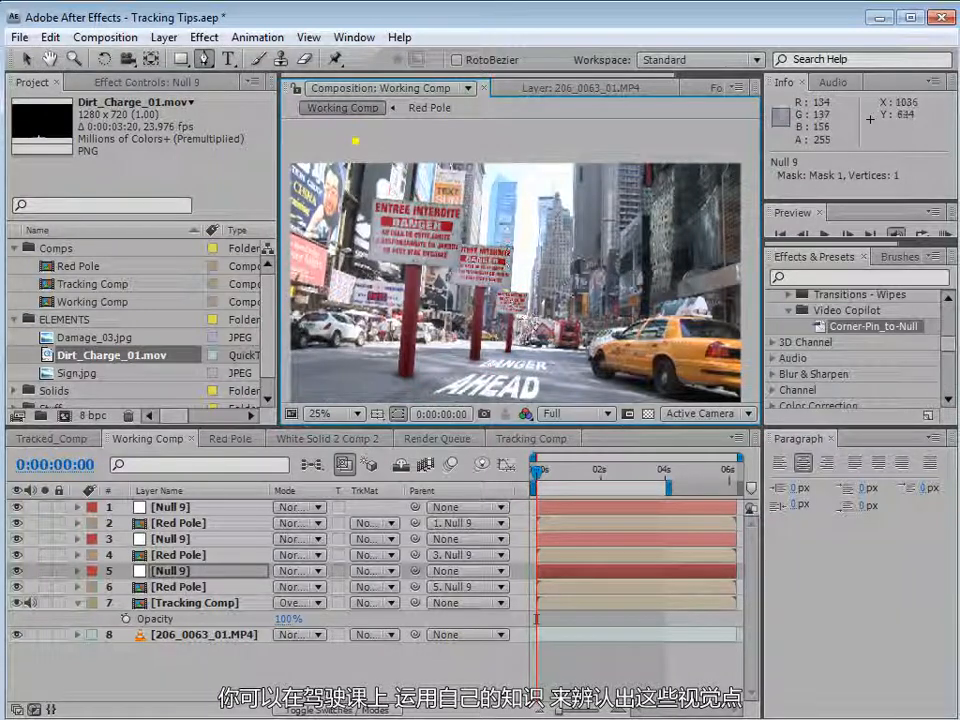
pyautogui.click(521, 334)
pyautogui.click(695, 148)
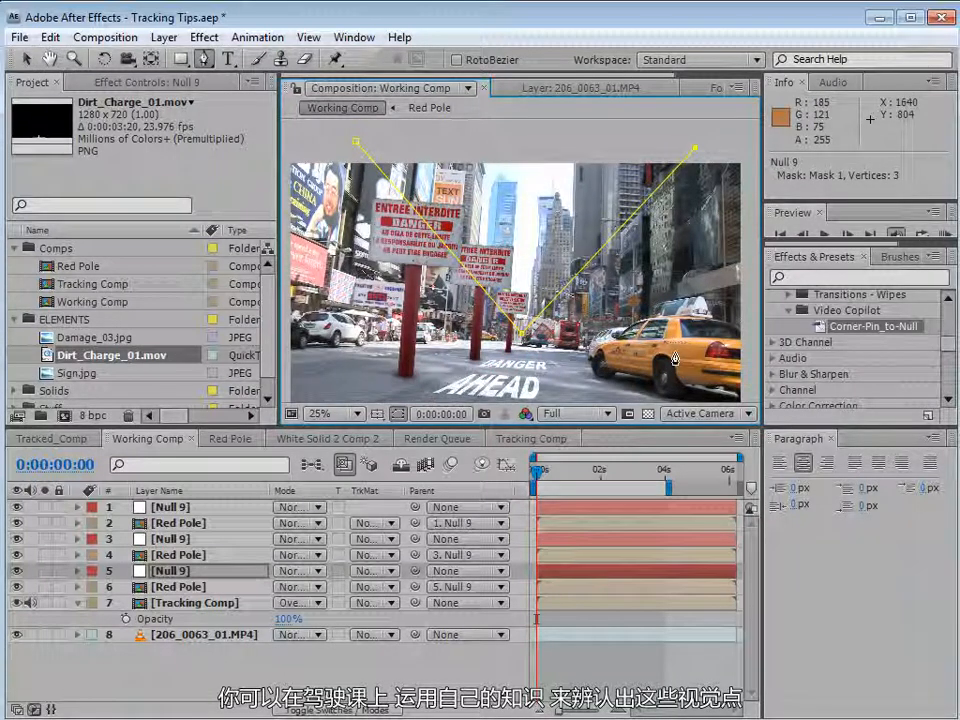
pyautogui.click(724, 388)
pyautogui.keyDown('ctrl'); pyautogui.click(521, 336); pyautogui.keyUp('ctrl')
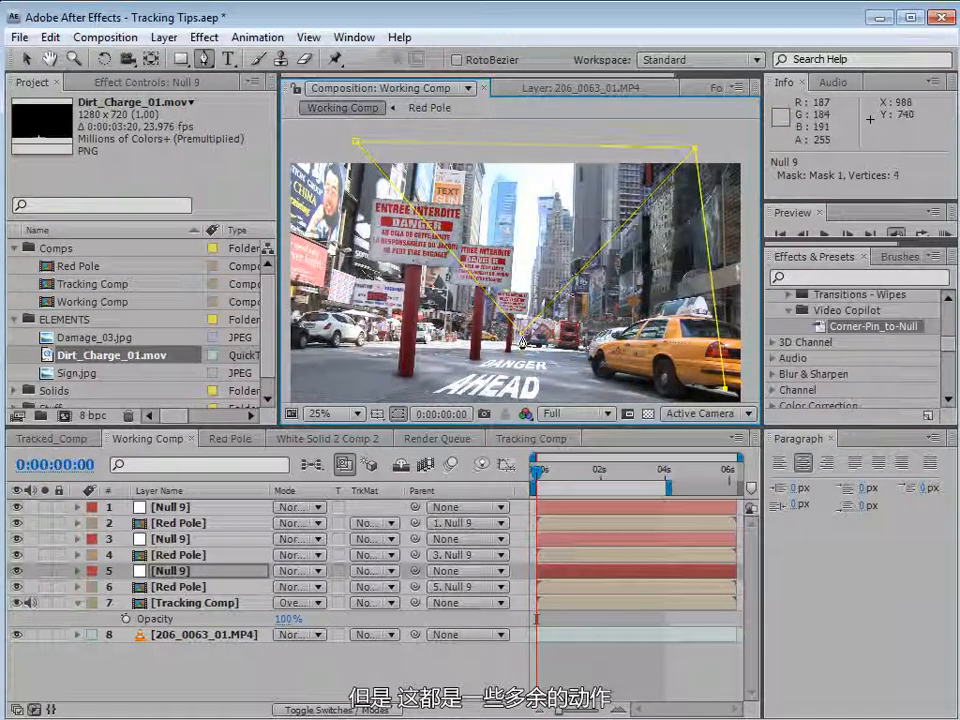
pyautogui.hotkey('ctrl', 'z')
pyautogui.hotkey('ctrl', 'z')
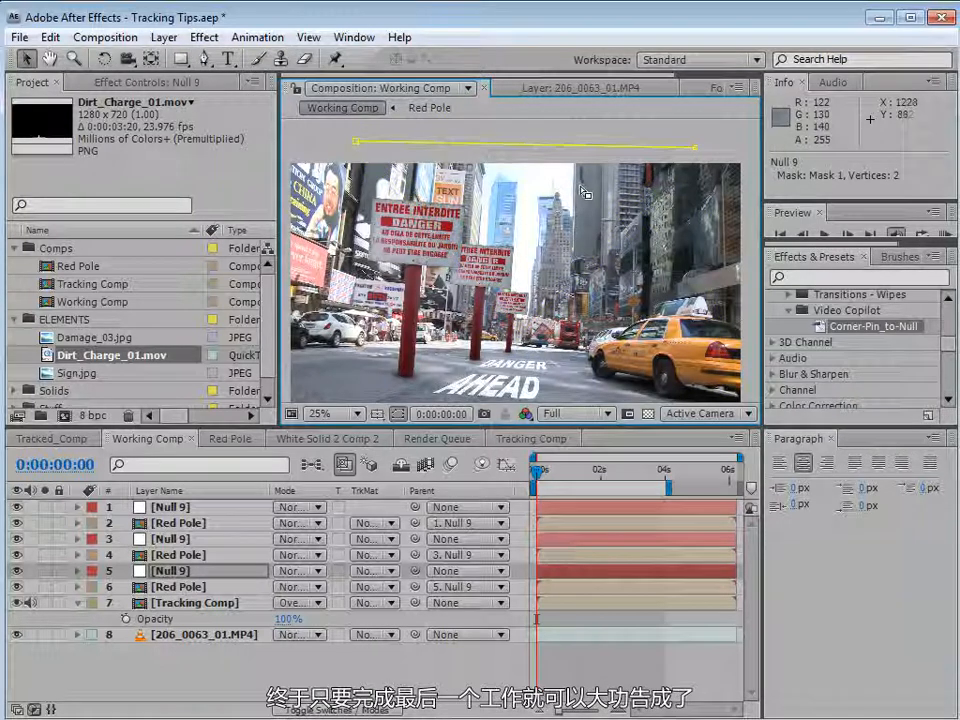
# Play back the composition to preview the three tracked poles.
pyautogui.press('space')
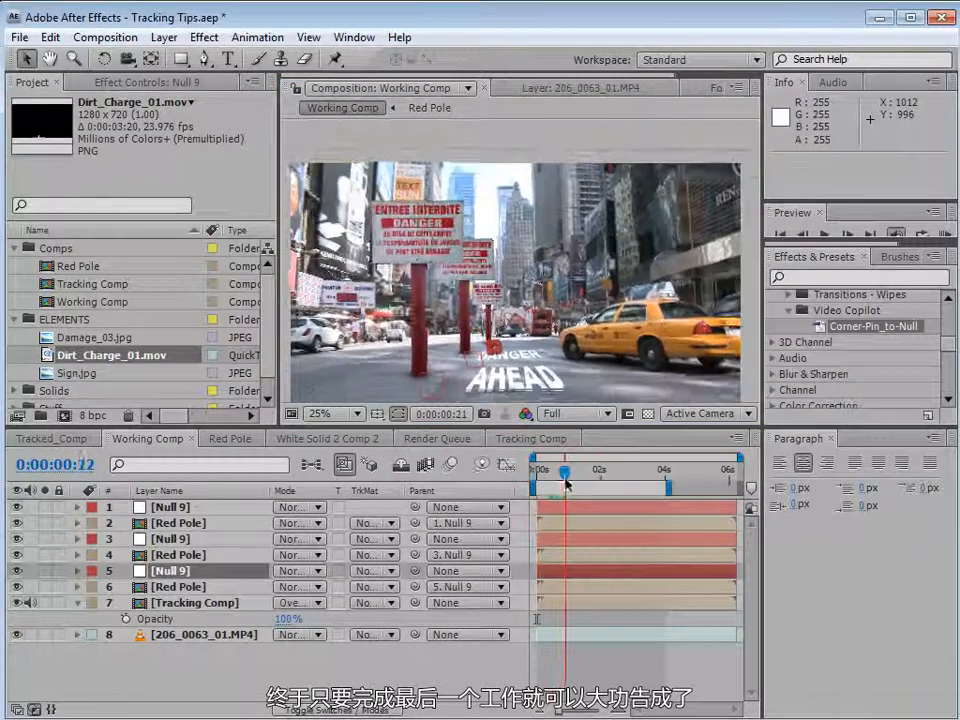
pyautogui.click(590, 666)
pyautogui.press('space')
pyautogui.moveTo(558, 384); pyautogui.dragTo(556, 352)
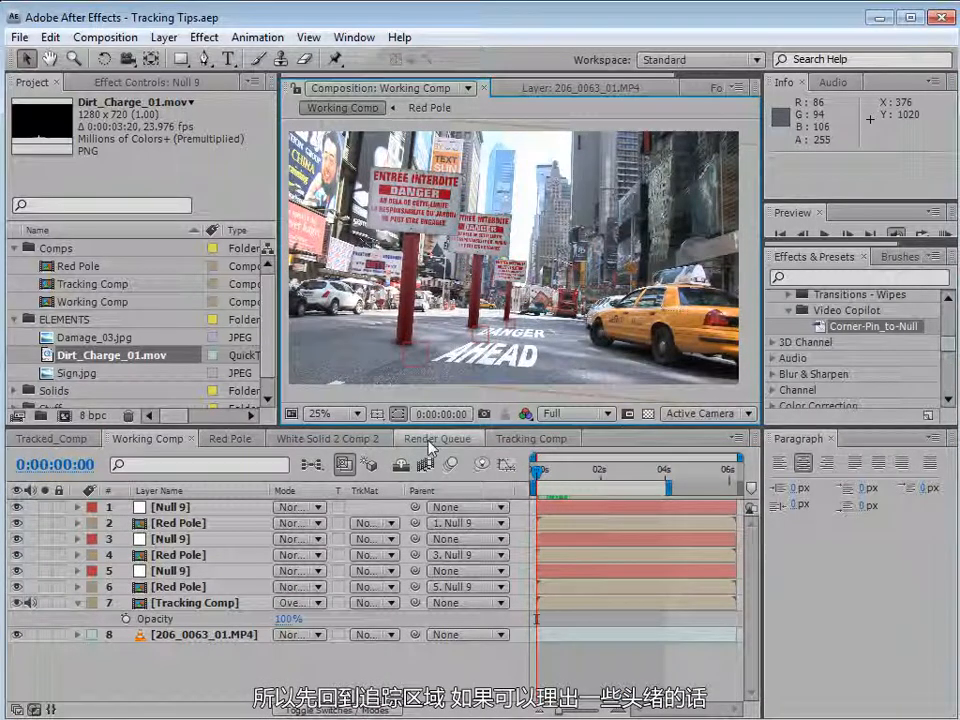
# Open Tracking Comp and add a new full-size solid layer colored black (000000).
pyautogui.doubleClick(188, 602)
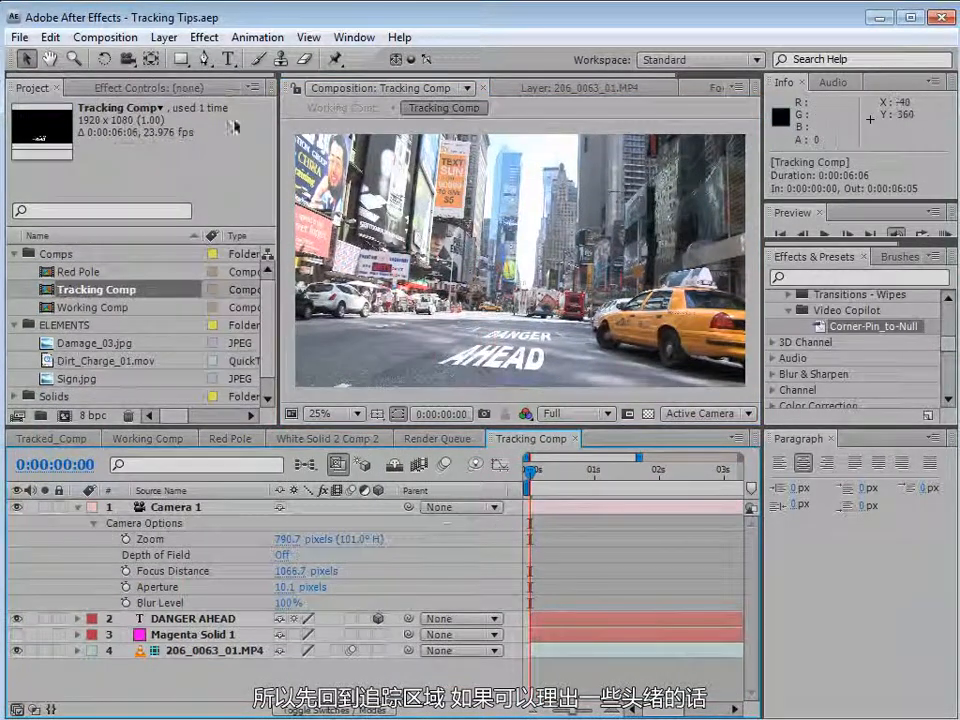
pyautogui.click(160, 37)
pyautogui.moveTo(161, 60)
pyautogui.click(508, 79)
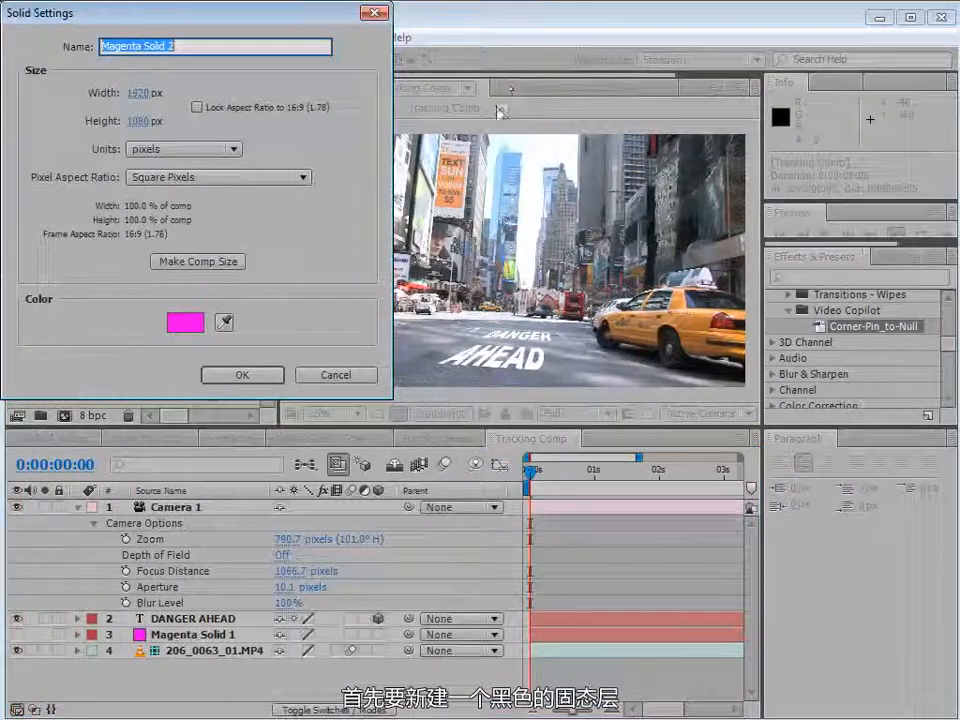
pyautogui.click(185, 321)
pyautogui.write('000000')
pyautogui.press('Return')
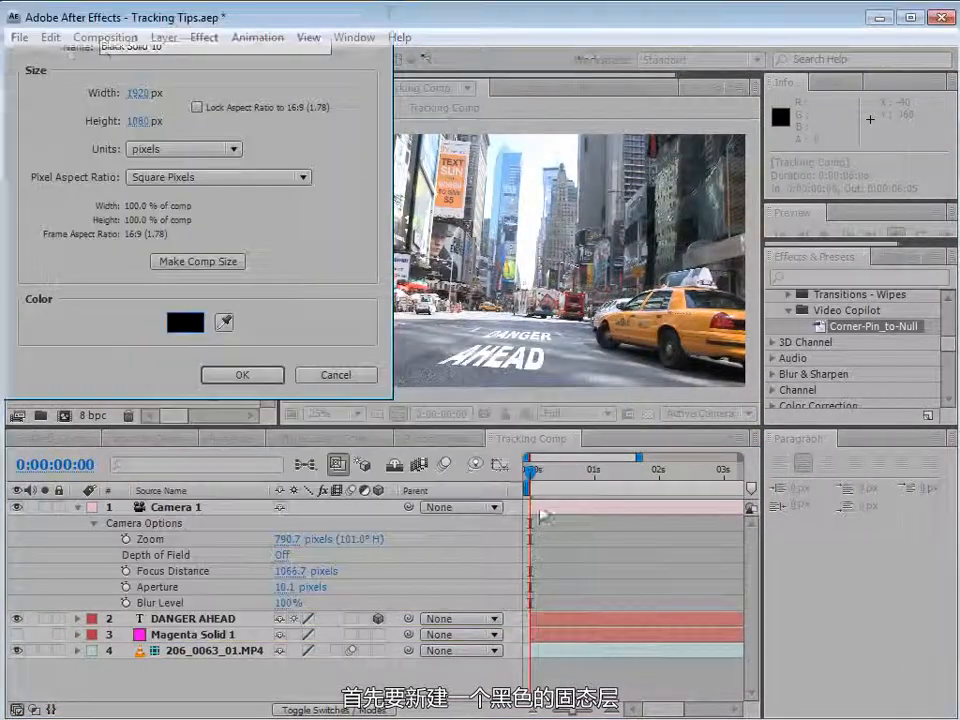
pyautogui.press('Return')
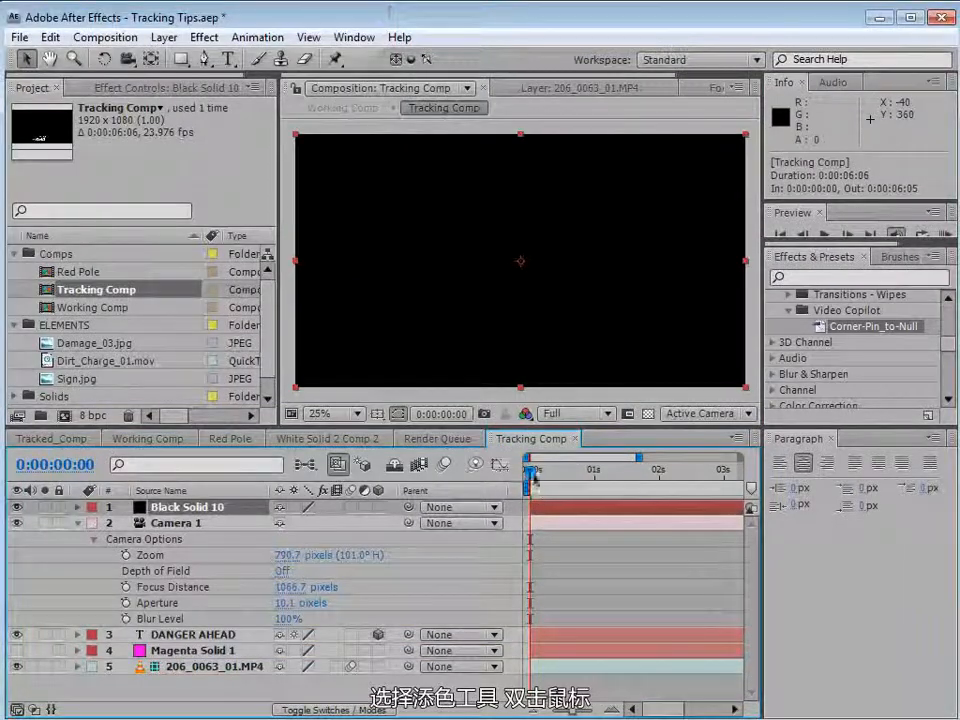
# Open the black solid in the Layer panel with the Brush tool and set the paint color to white.
pyautogui.click(258, 59)
pyautogui.doubleClick(545, 512)
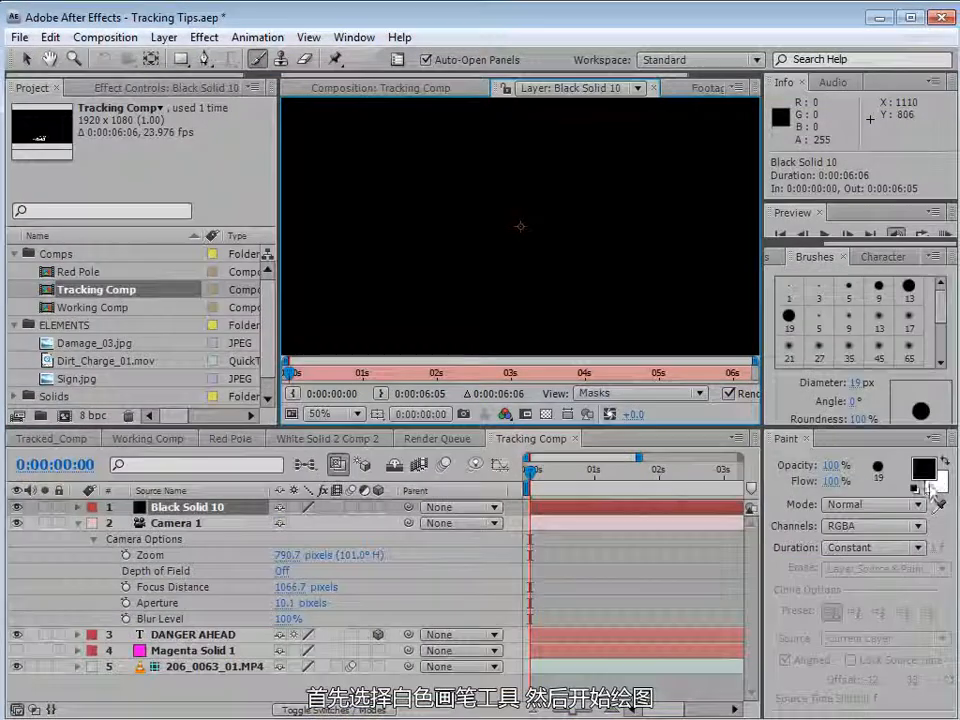
pyautogui.click(942, 461)
pyautogui.press('`')
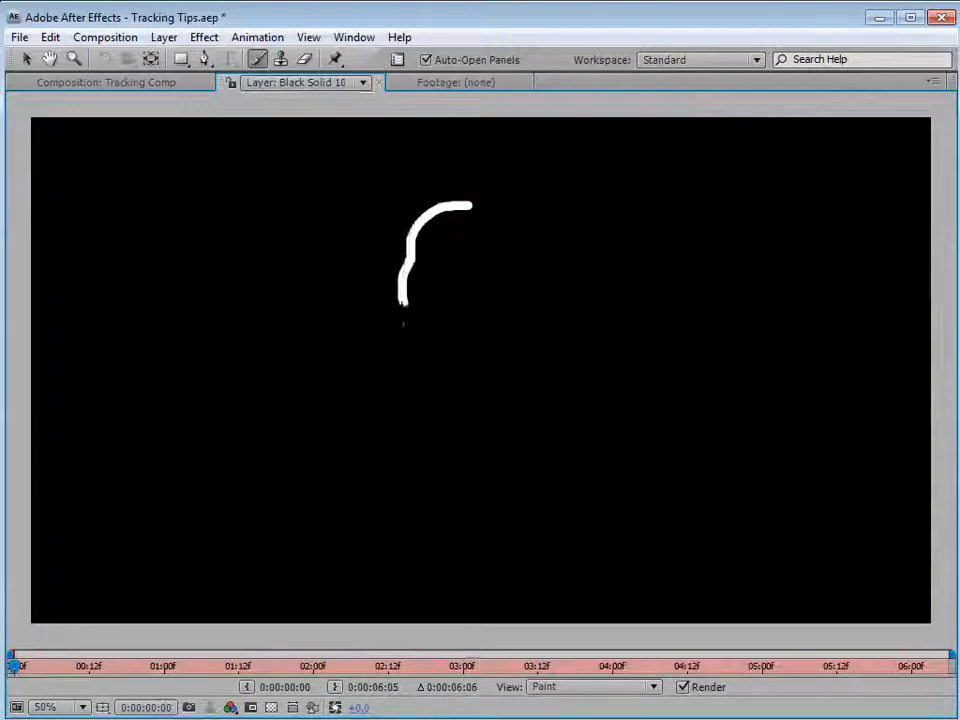
# Paint a filled white round skull head in the middle of the black solid.
pyautogui.moveTo(432, 339)
pyautogui.mouseDown()
pyautogui.moveTo(447, 360)
pyautogui.moveTo(497, 368)
pyautogui.moveTo(560, 305)
pyautogui.mouseUp()
pyautogui.moveTo(552, 262); pyautogui.dragTo(524, 222)
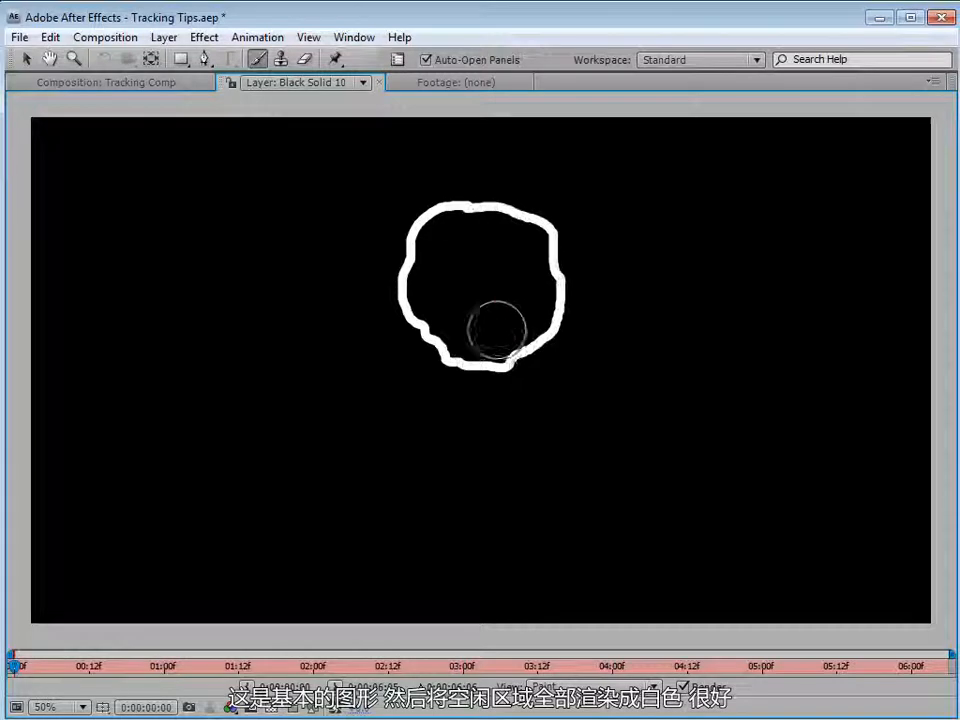
pyautogui.moveTo(439, 208)
pyautogui.mouseDown()
pyautogui.moveTo(418, 275)
pyautogui.moveTo(456, 317)
pyautogui.moveTo(515, 305)
pyautogui.moveTo(509, 261)
pyautogui.moveTo(476, 221)
pyautogui.moveTo(469, 276)
pyautogui.moveTo(508, 229)
pyautogui.moveTo(493, 293)
pyautogui.moveTo(508, 291)
pyautogui.moveTo(469, 317)
pyautogui.moveTo(494, 302)
pyautogui.mouseUp()
pyautogui.rightClick(493, 314)
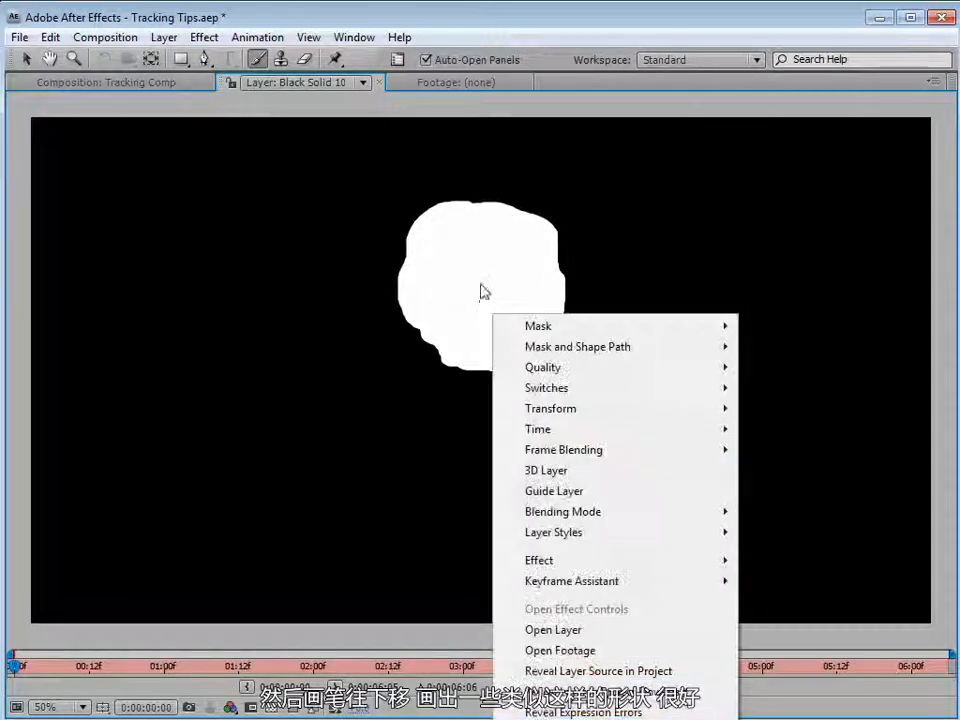
pyautogui.rightClick(480, 284)
pyautogui.moveTo(412, 252); pyautogui.dragTo(456, 264)
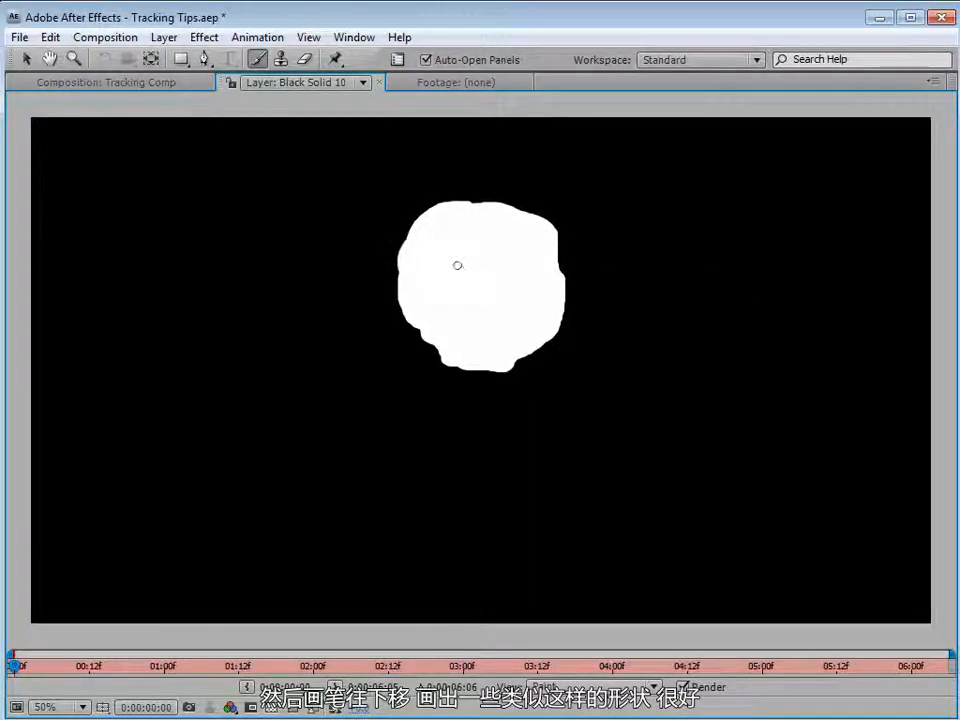
# Paint the skull's teeth and jaw below the head in white.
pyautogui.moveTo(446, 385)
pyautogui.mouseDown()
pyautogui.moveTo(469, 365)
pyautogui.moveTo(499, 377)
pyautogui.mouseUp()
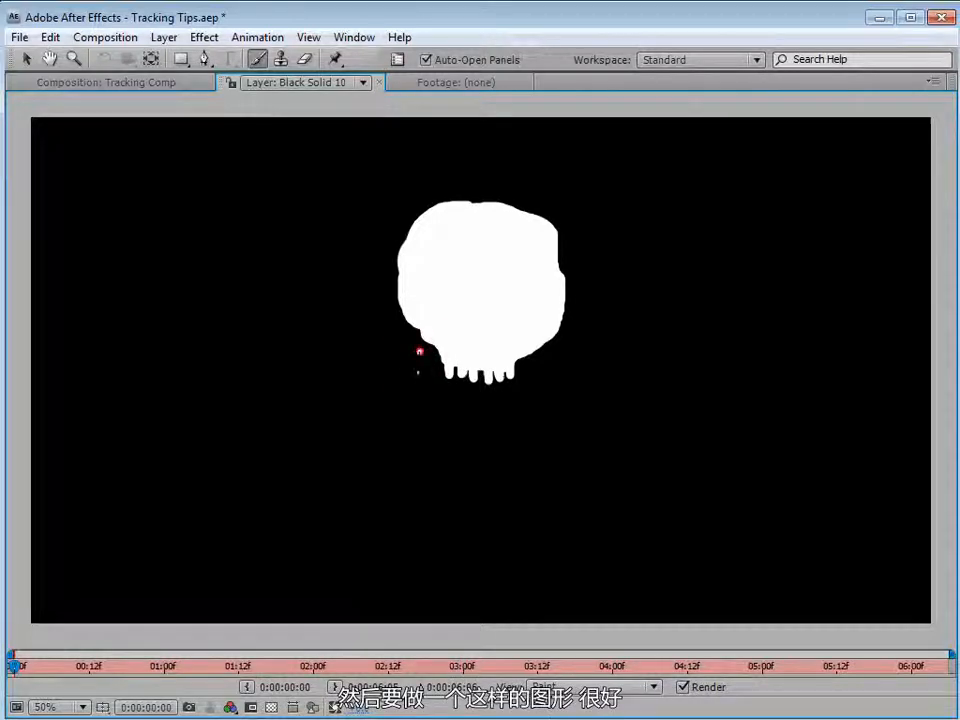
pyautogui.moveTo(419, 352)
pyautogui.mouseDown()
pyautogui.moveTo(446, 411)
pyautogui.moveTo(518, 412)
pyautogui.mouseUp()
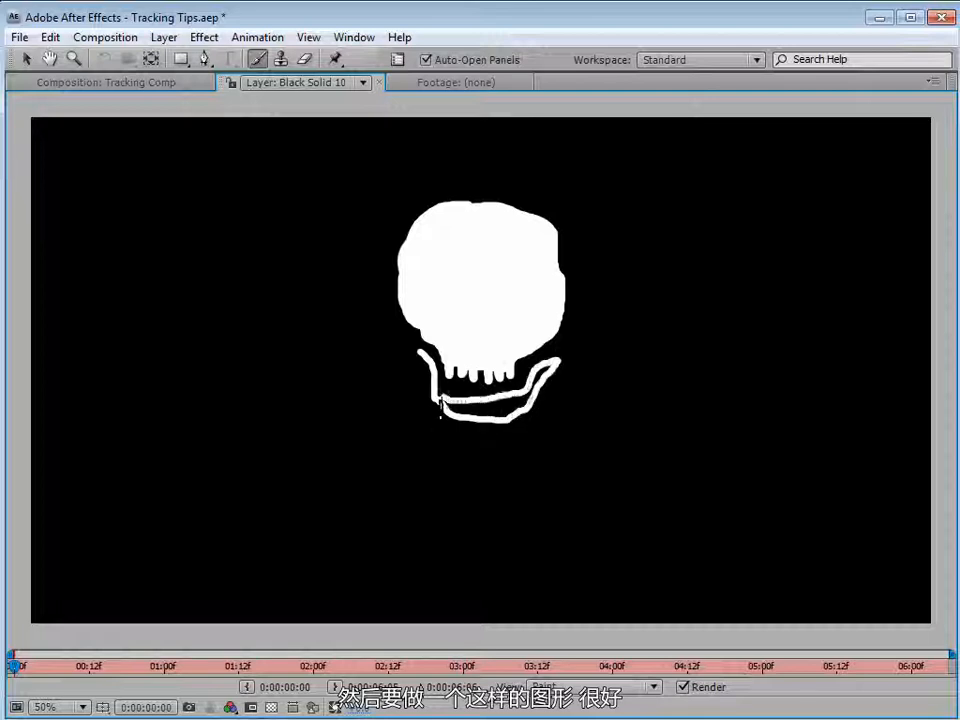
pyautogui.moveTo(454, 410)
pyautogui.mouseDown()
pyautogui.moveTo(546, 361)
pyautogui.moveTo(519, 401)
pyautogui.moveTo(545, 370)
pyautogui.mouseUp()
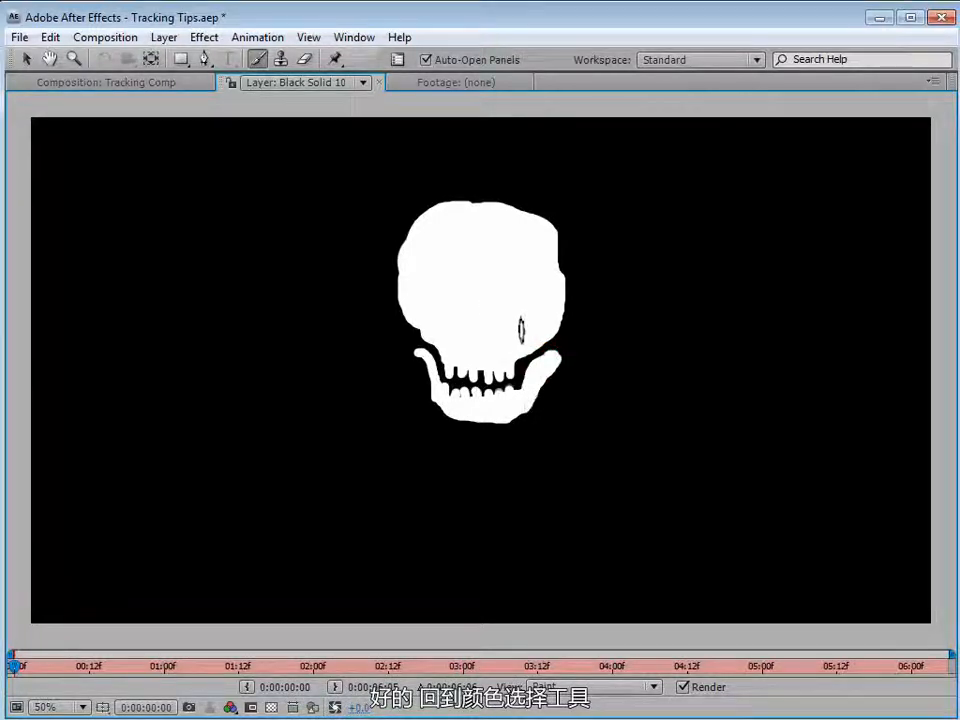
# Switch the paint color to black and paint two menacing eye sockets on the skull, undoing a stray stroke.
pyautogui.press('`')
pyautogui.click(944, 462)
pyautogui.press('space')
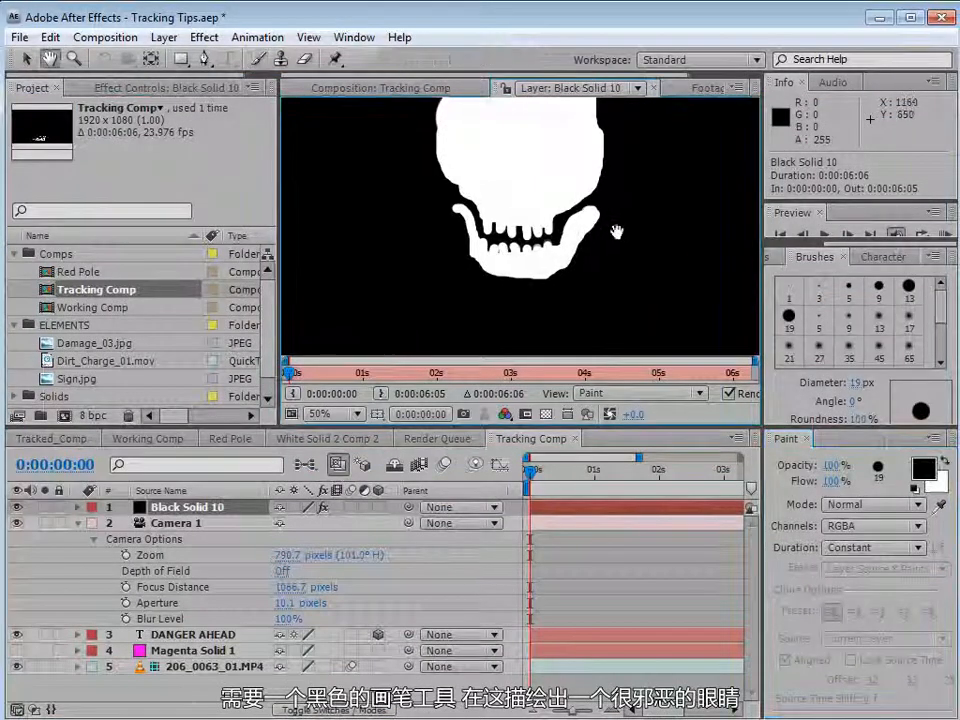
pyautogui.moveTo(617, 229); pyautogui.dragTo(605, 301)
pyautogui.moveTo(458, 223)
pyautogui.mouseDown()
pyautogui.moveTo(464, 209)
pyautogui.moveTo(488, 214)
pyautogui.moveTo(482, 230)
pyautogui.moveTo(461, 216)
pyautogui.mouseUp()
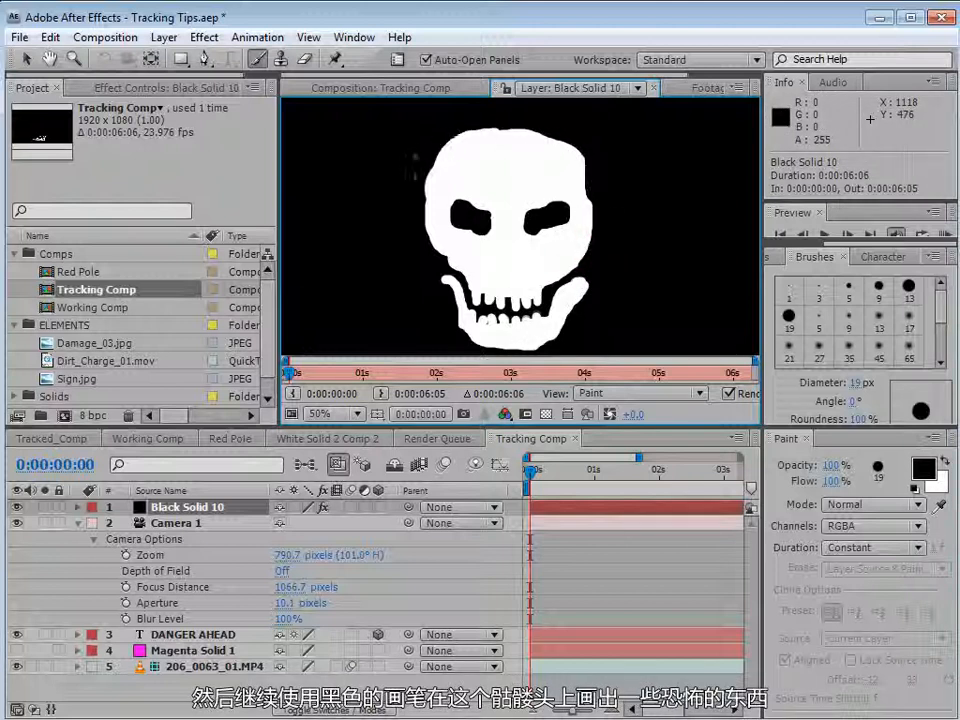
pyautogui.moveTo(513, 247)
pyautogui.mouseDown()
pyautogui.moveTo(513, 269)
pyautogui.moveTo(514, 257)
pyautogui.mouseUp()
pyautogui.hotkey('ctrl', 'z')
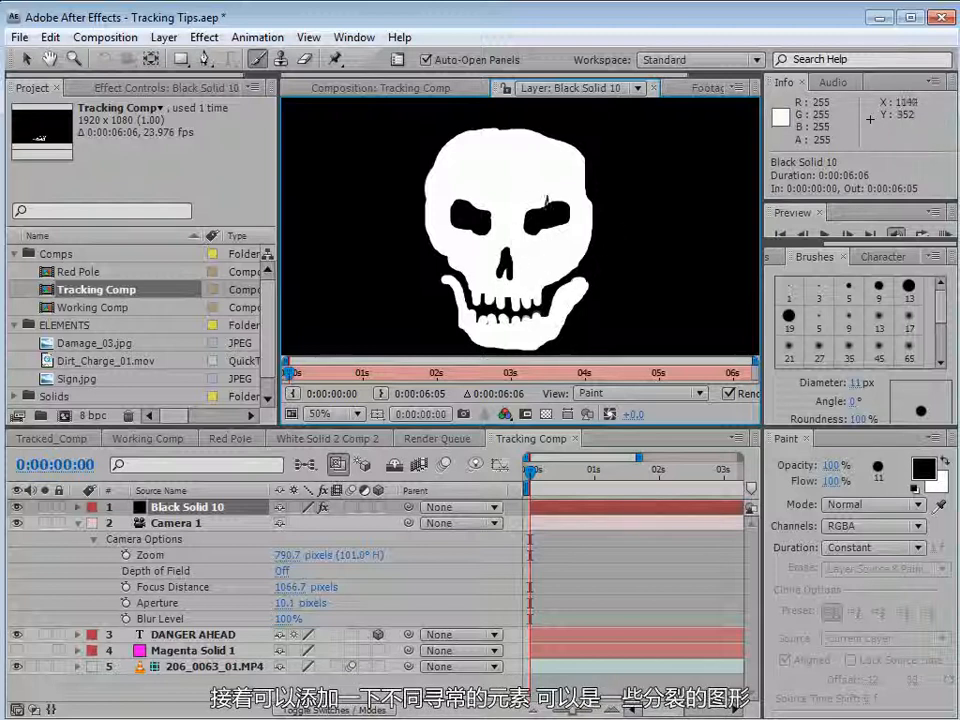
# Paint thin black cracks on the skull's cranium and beside the right eye socket with a fine brush.
pyautogui.moveTo(580, 184); pyautogui.dragTo(580, 230)
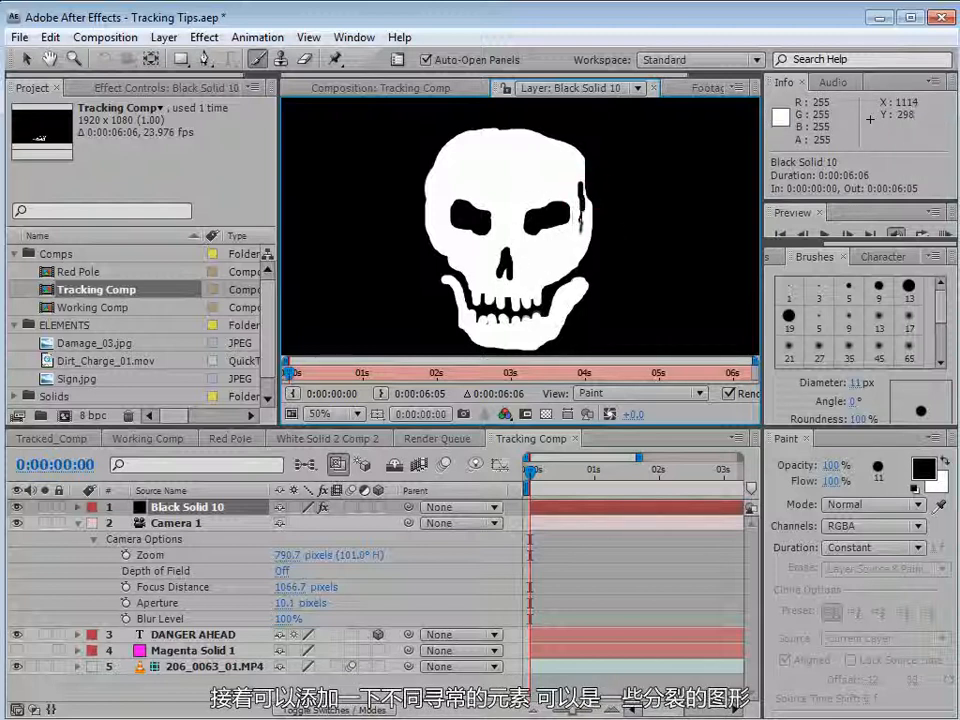
pyautogui.keyDown('ctrl'); pyautogui.click(585, 174); pyautogui.keyUp('ctrl')
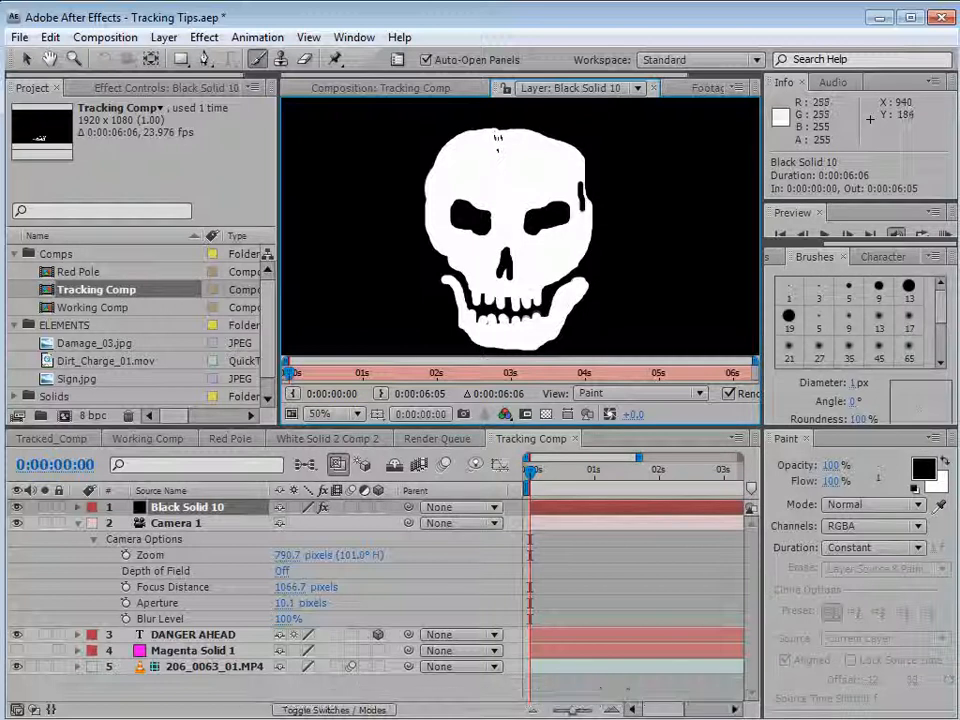
pyautogui.moveTo(499, 129)
pyautogui.mouseDown()
pyautogui.moveTo(479, 146)
pyautogui.moveTo(488, 157)
pyautogui.mouseUp()
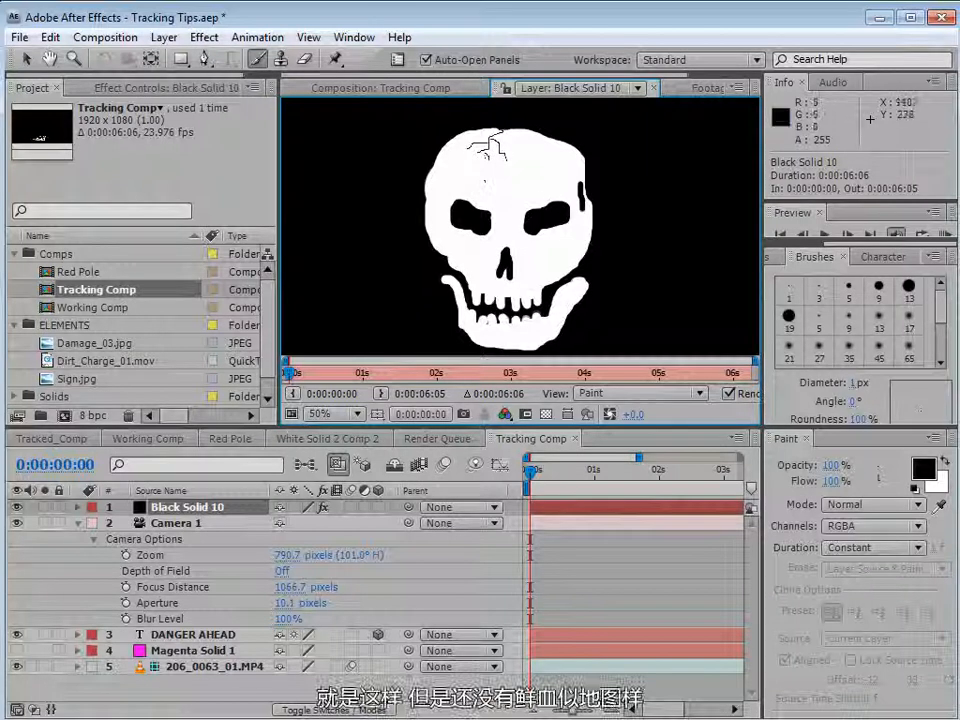
# Switch the paint color to red and paint blood drops and drips over the skull's teeth and jaw.
pyautogui.click(923, 468)
pyautogui.click(372, 384)
pyautogui.click(527, 387)
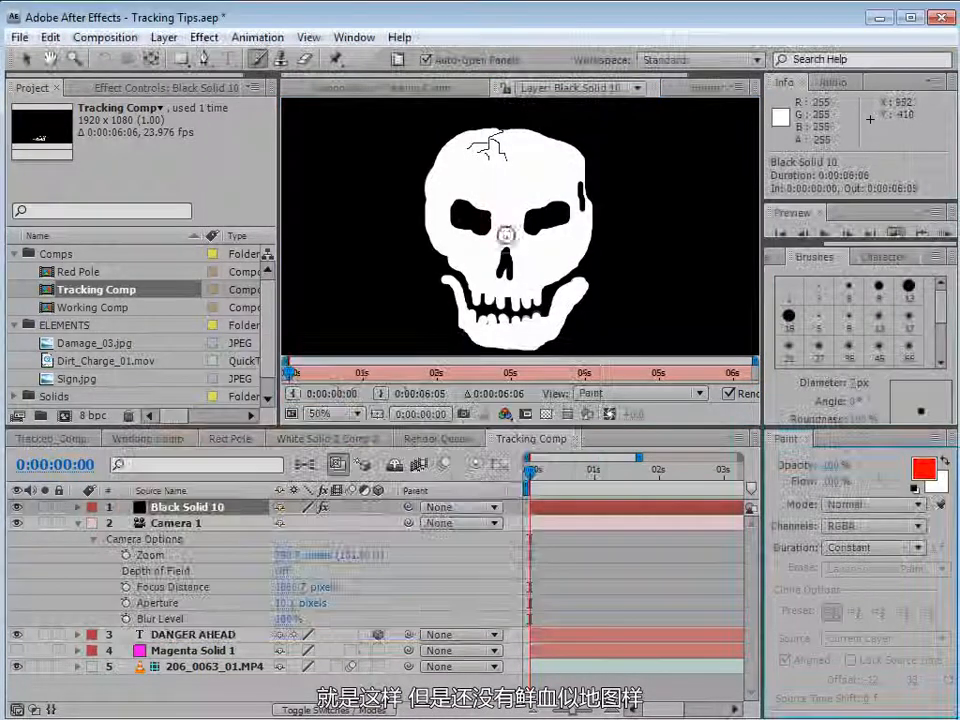
pyautogui.click(474, 297)
pyautogui.click(487, 302)
pyautogui.click(495, 305)
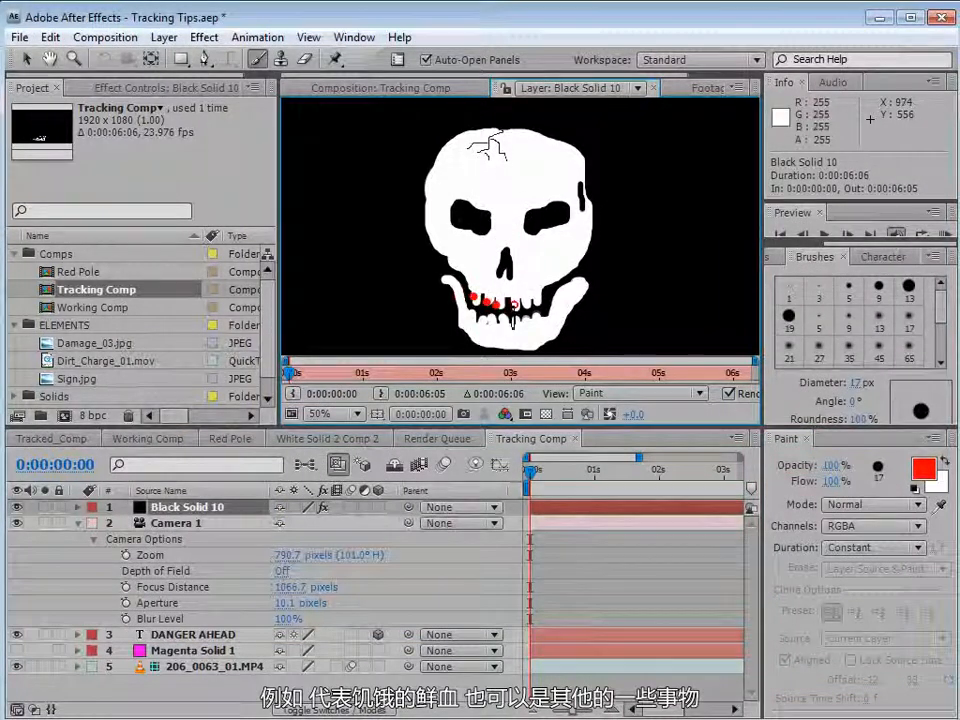
pyautogui.click(515, 305)
pyautogui.moveTo(536, 289)
pyautogui.mouseDown()
pyautogui.moveTo(534, 300)
pyautogui.moveTo(496, 302)
pyautogui.mouseUp()
pyautogui.click(522, 298)
pyautogui.moveTo(480, 283); pyautogui.dragTo(487, 298)
pyautogui.click(536, 336)
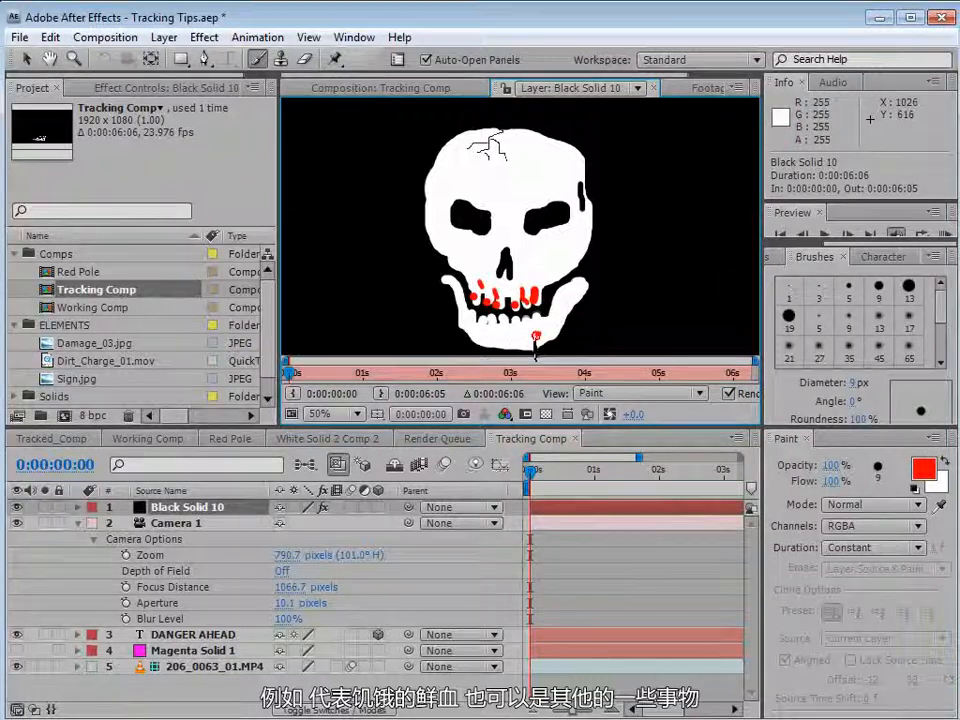
# Zoom out and paint two crossed white bones with knobbed ends beneath the skull using a 41 px brush.
pyautogui.press('space')
pyautogui.moveTo(536, 346); pyautogui.dragTo(544, 318)
pyautogui.scroll(-2, 542, 272)
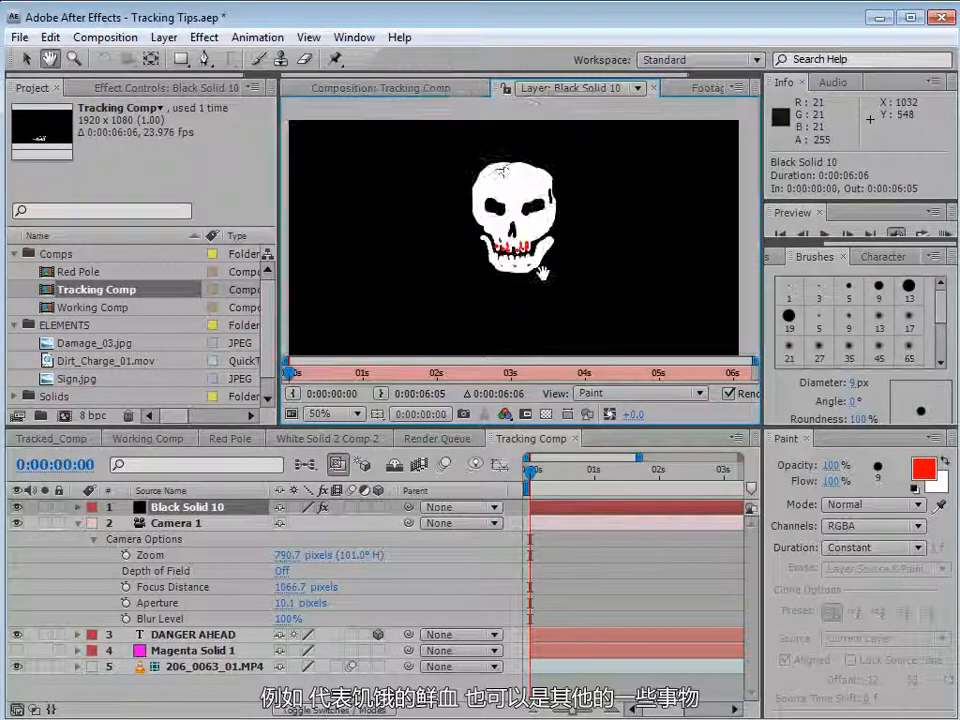
pyautogui.moveTo(563, 248); pyautogui.dragTo(540, 250)
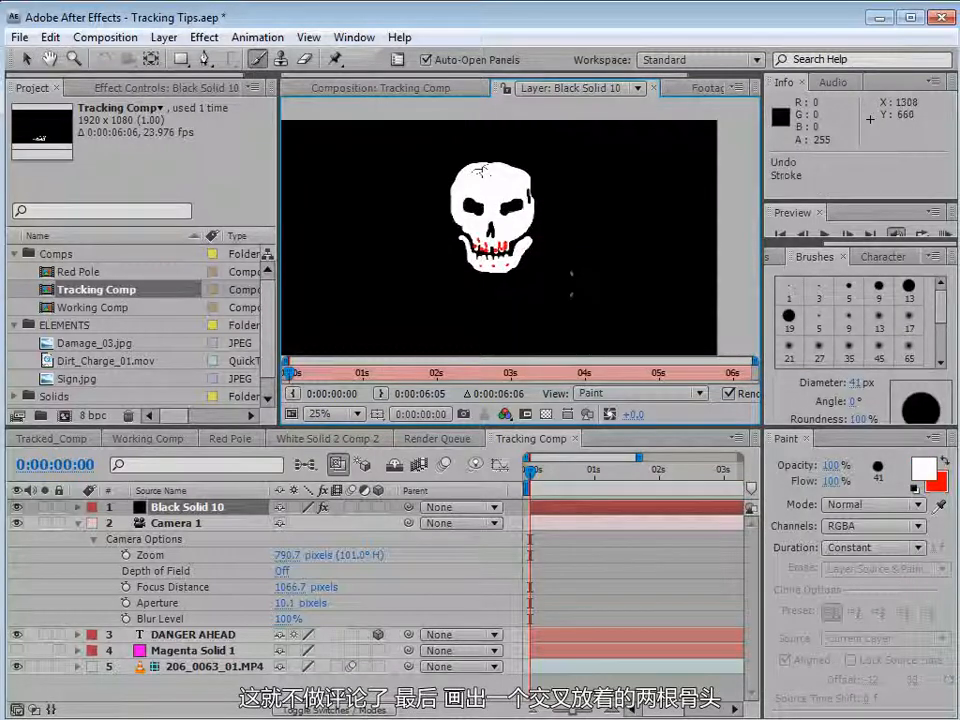
pyautogui.moveTo(575, 269); pyautogui.dragTo(408, 315)
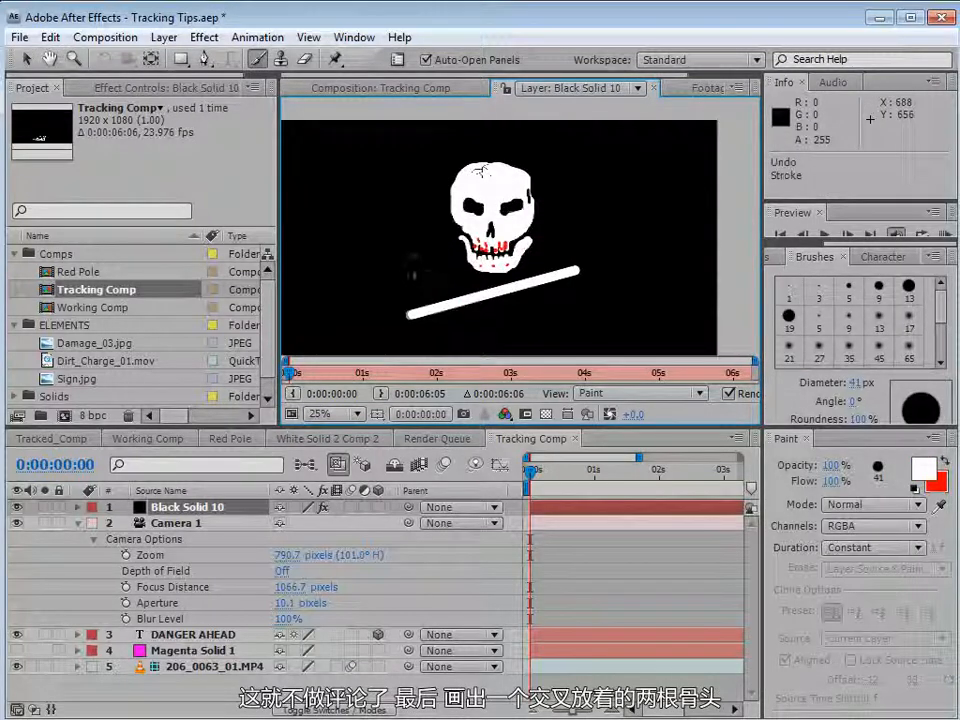
pyautogui.moveTo(417, 256); pyautogui.dragTo(548, 318)
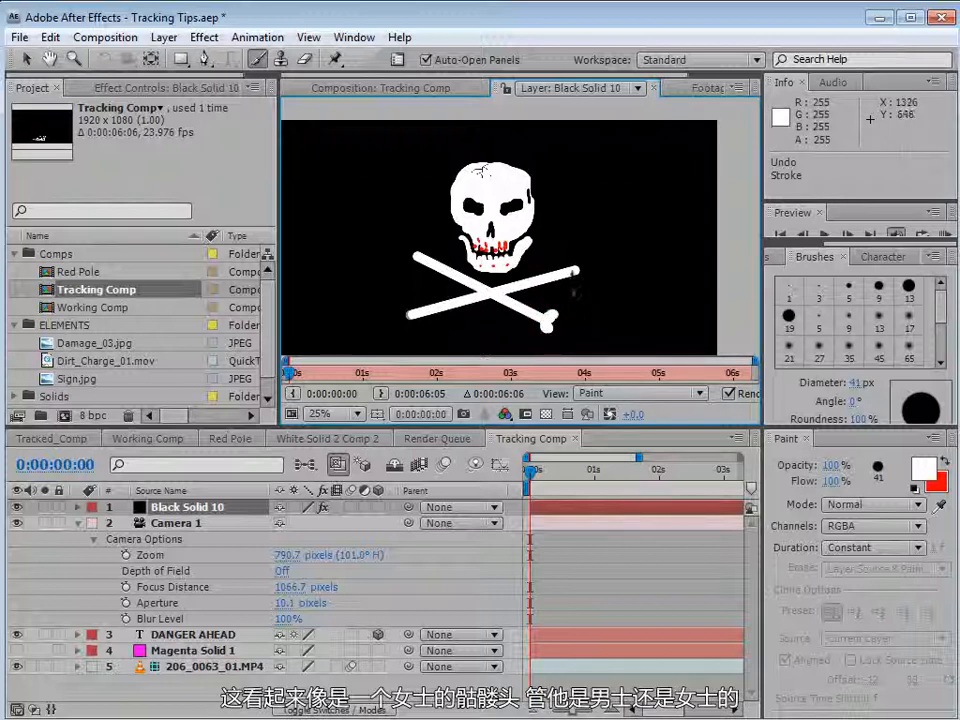
pyautogui.moveTo(581, 271); pyautogui.dragTo(579, 268)
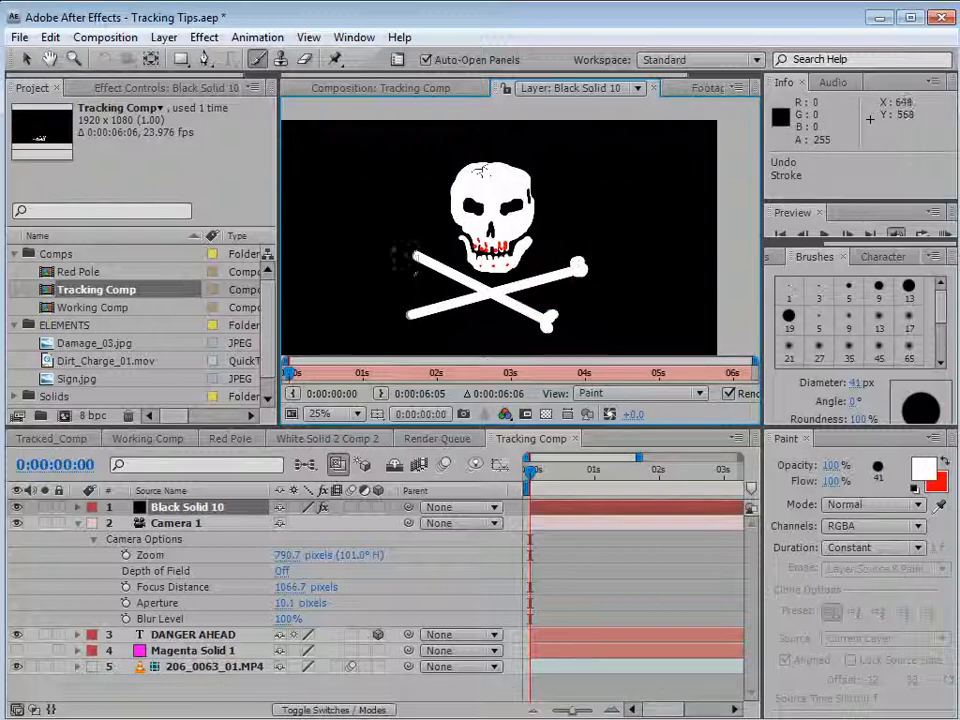
pyautogui.moveTo(416, 256); pyautogui.dragTo(415, 246)
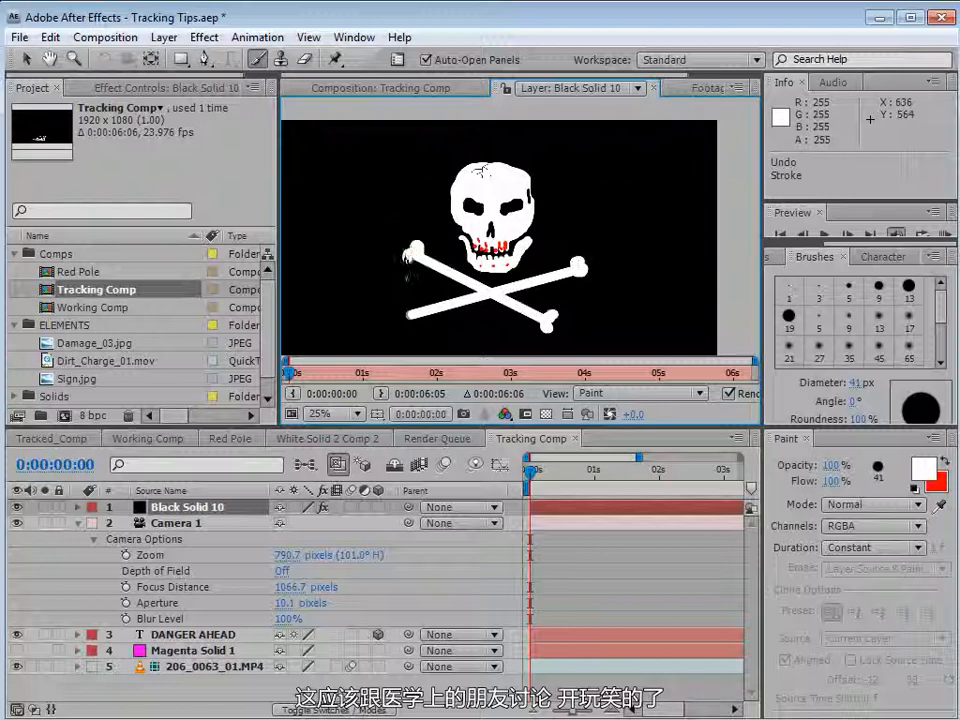
pyautogui.moveTo(401, 313); pyautogui.dragTo(403, 316)
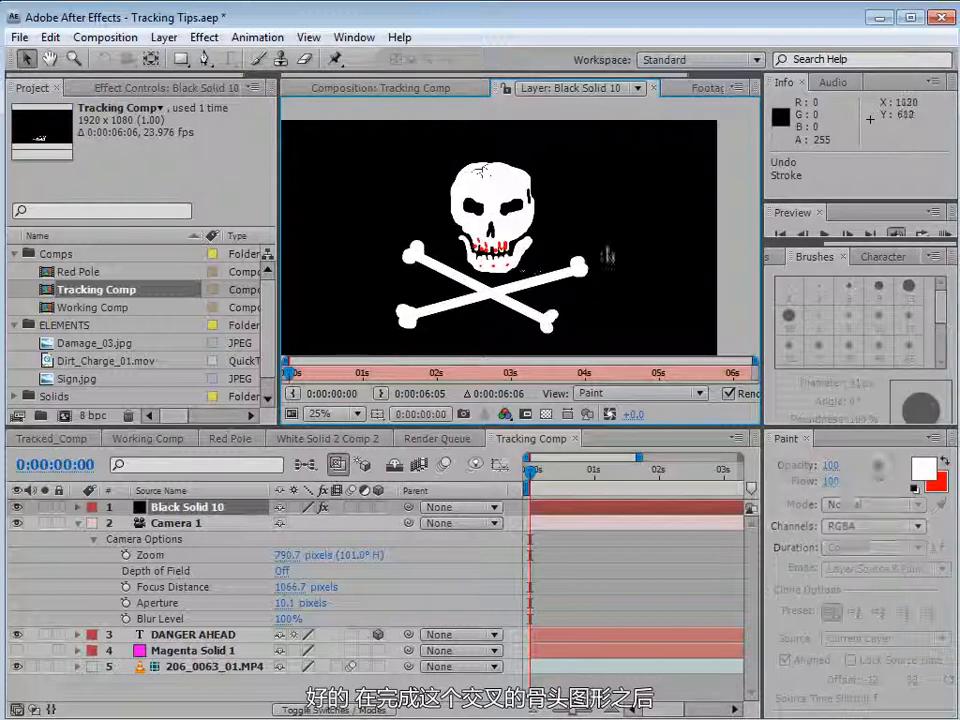
# Return to the Tracking Comp and set the black solid's blending mode to Screen.
pyautogui.press('v')
pyautogui.click(364, 90)
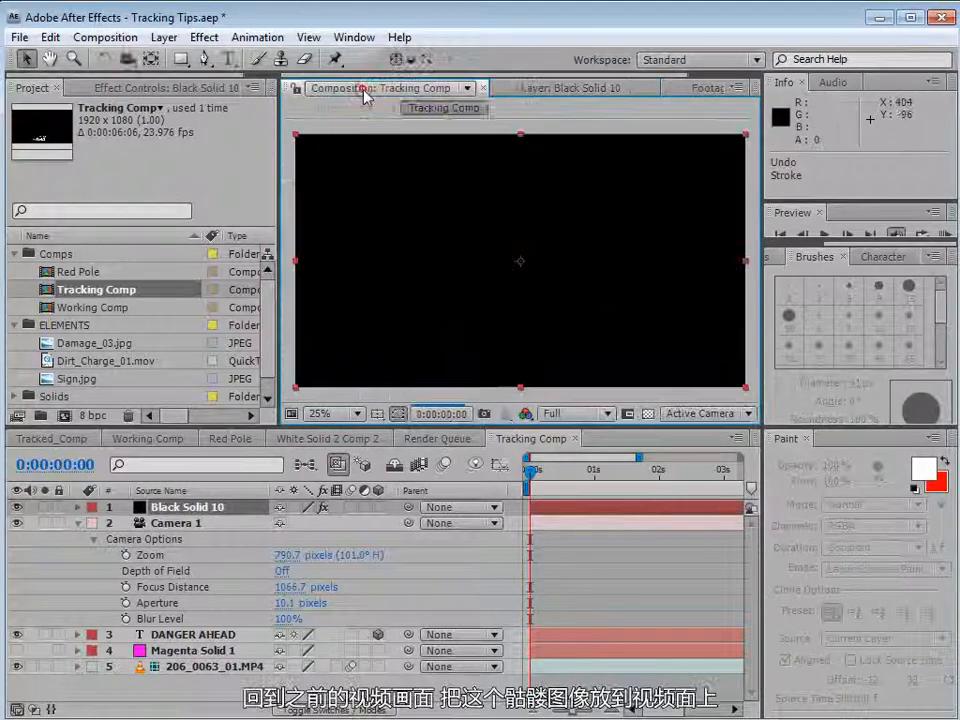
pyautogui.press('F4')
pyautogui.click(289, 509)
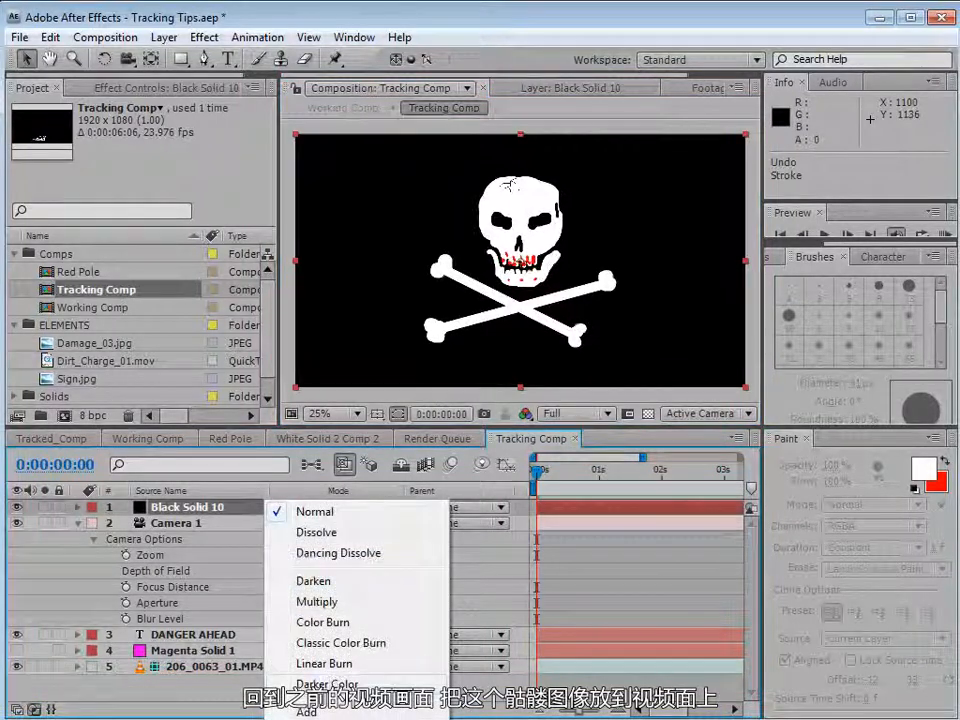
pyautogui.click(335, 719)
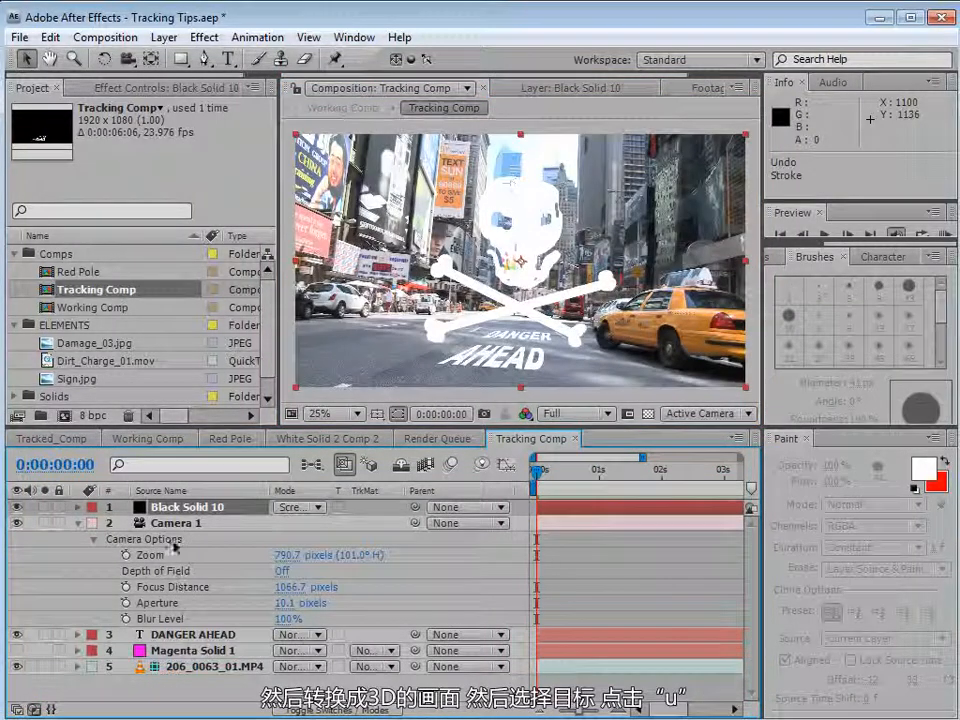
# Make the Black Solid 10 skull layer a 3D layer.
pyautogui.click(168, 636)
pyautogui.press('F4')
pyautogui.click(222, 511)
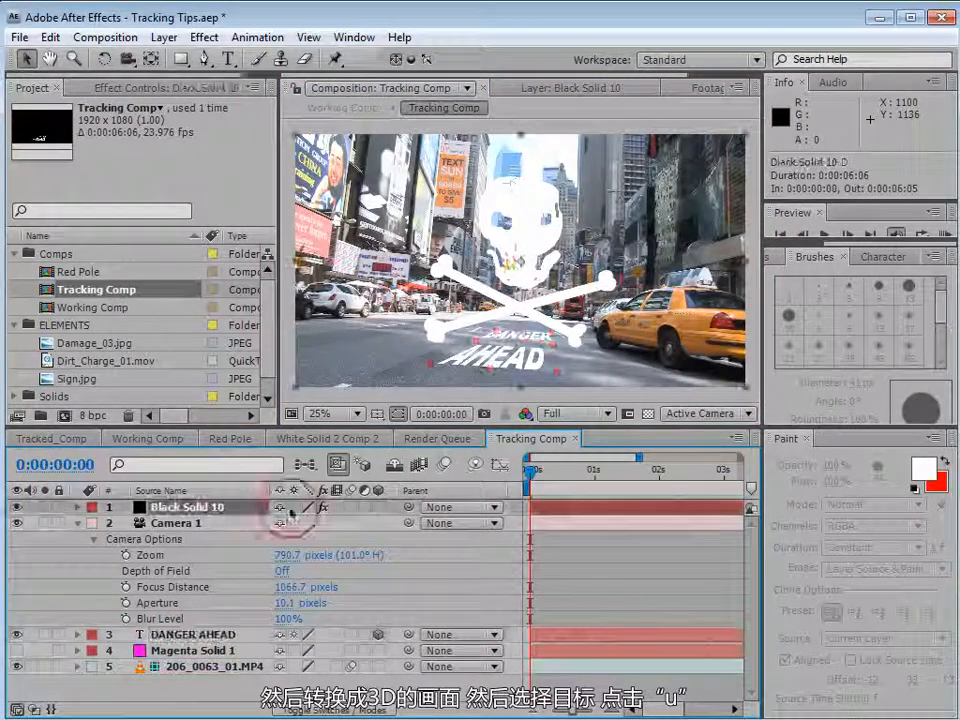
pyautogui.click(377, 508)
# Copy the Position, Scale and Orientation of the DANGER AHEAD text layer and paste them onto the skull solid.
pyautogui.click(181, 636)
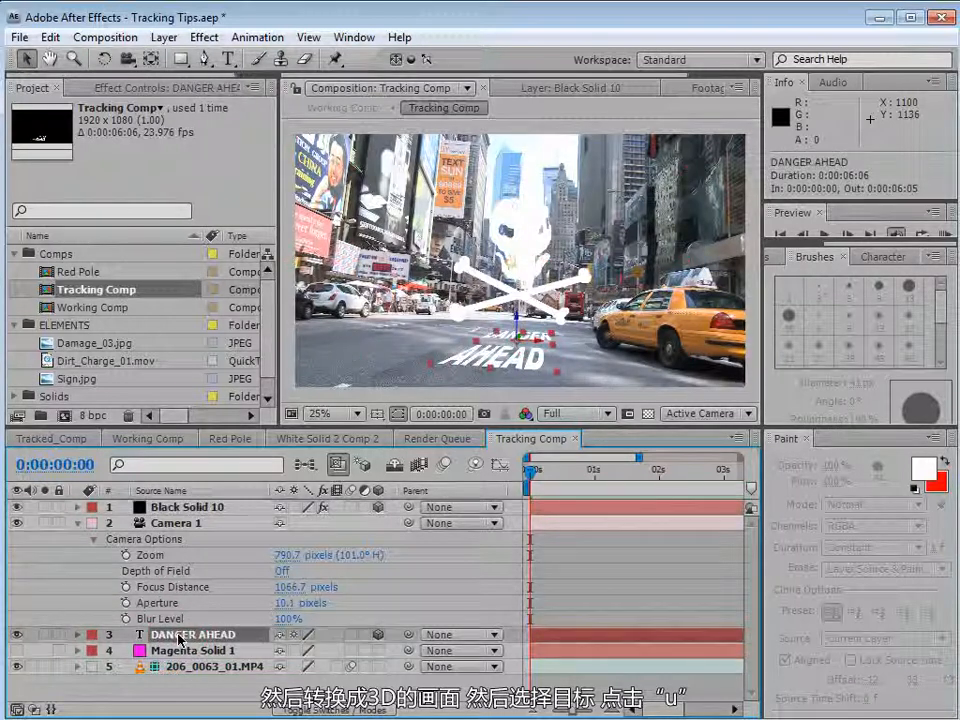
pyautogui.press('u')
pyautogui.scroll(-3, 181, 638)
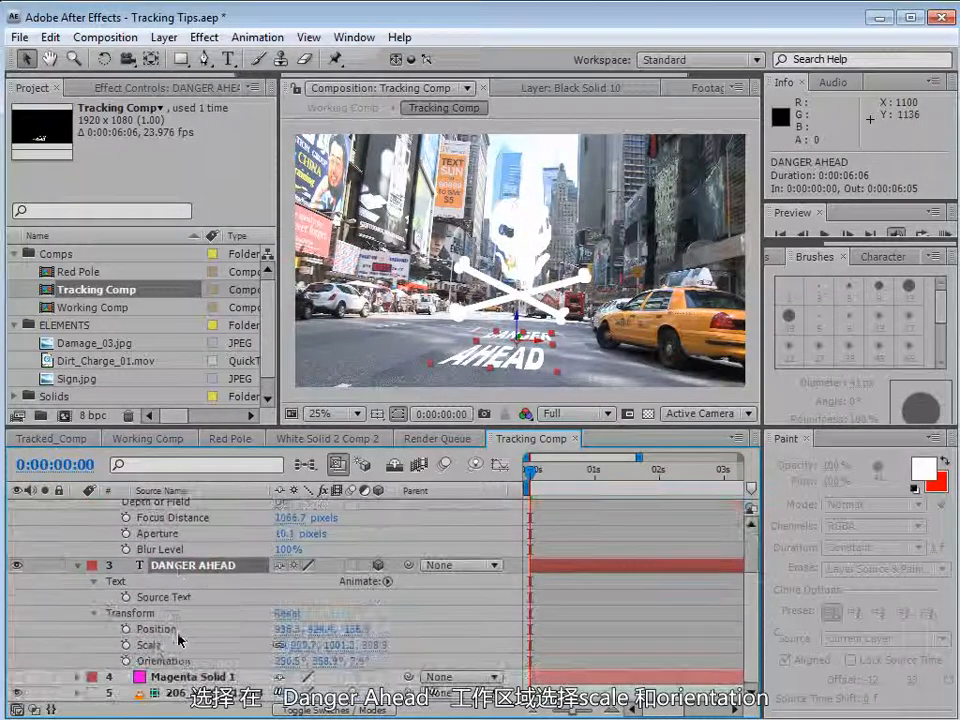
pyautogui.click(155, 629)
pyautogui.keyDown('shift'); pyautogui.click(154, 647); pyautogui.keyUp('shift')
pyautogui.keyDown('shift'); pyautogui.click(156, 660); pyautogui.keyUp('shift')
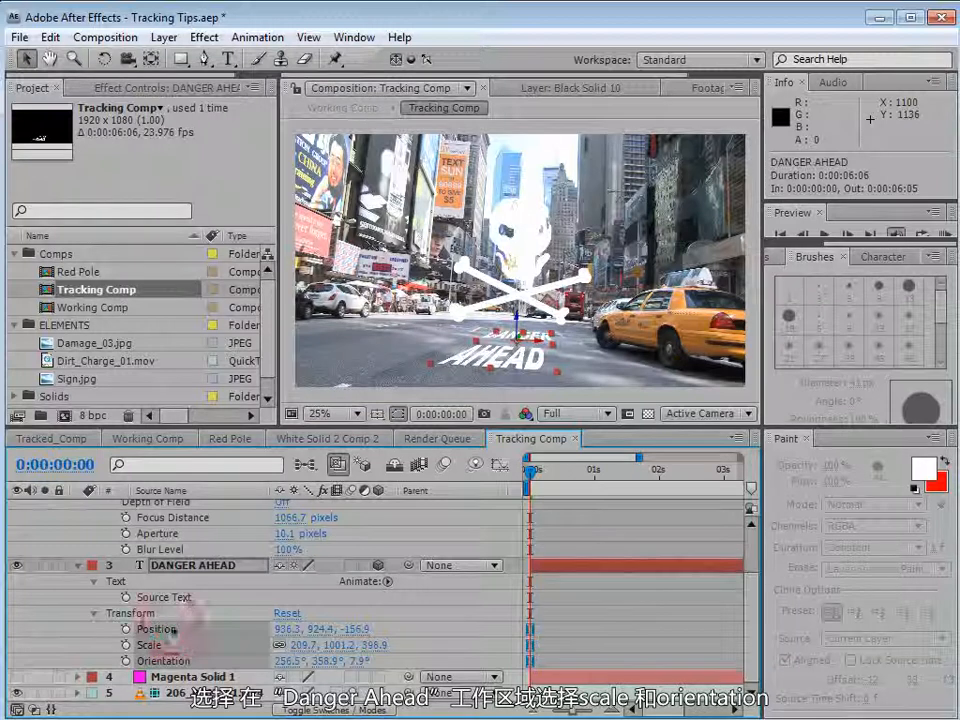
pyautogui.scroll(3, 322, 586)
pyautogui.click(187, 508)
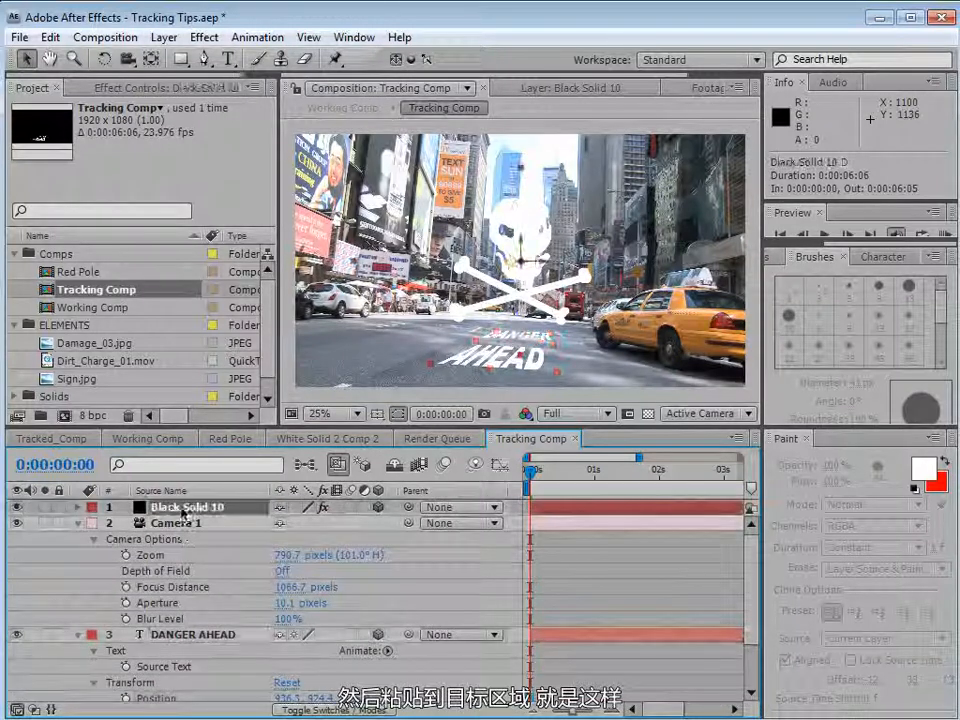
pyautogui.hotkey('ctrl', 'v')
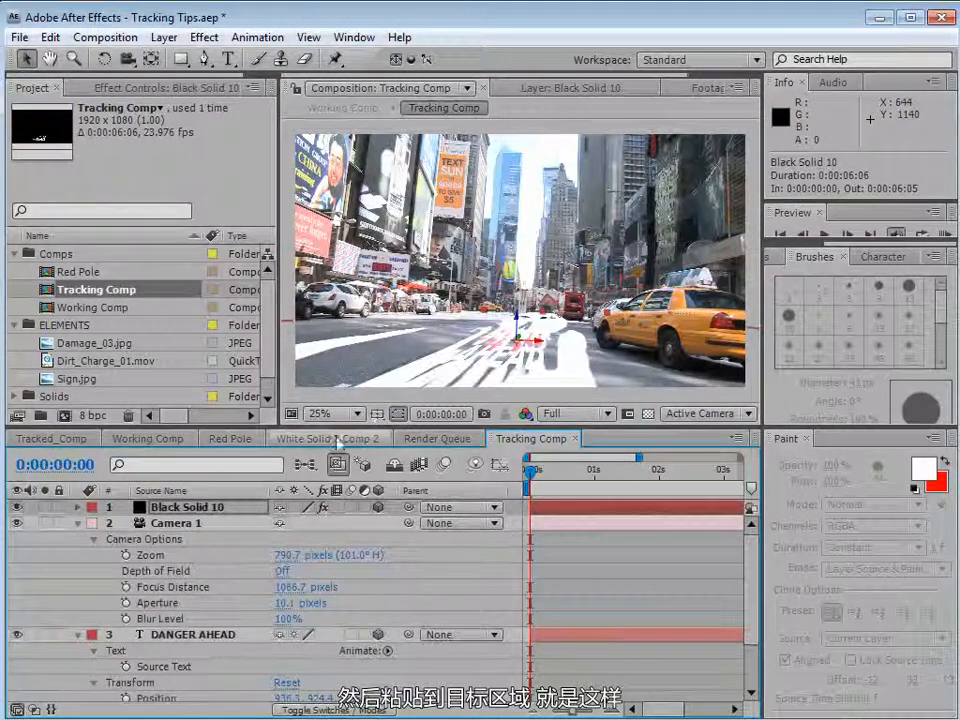
# Scale the skull solid down to about 92, 102, 174% and nudge it into place on the road.
pyautogui.press('u')
pyautogui.moveTo(337, 523); pyautogui.dragTo(225, 560)
pyautogui.press('s')
pyautogui.press('s')
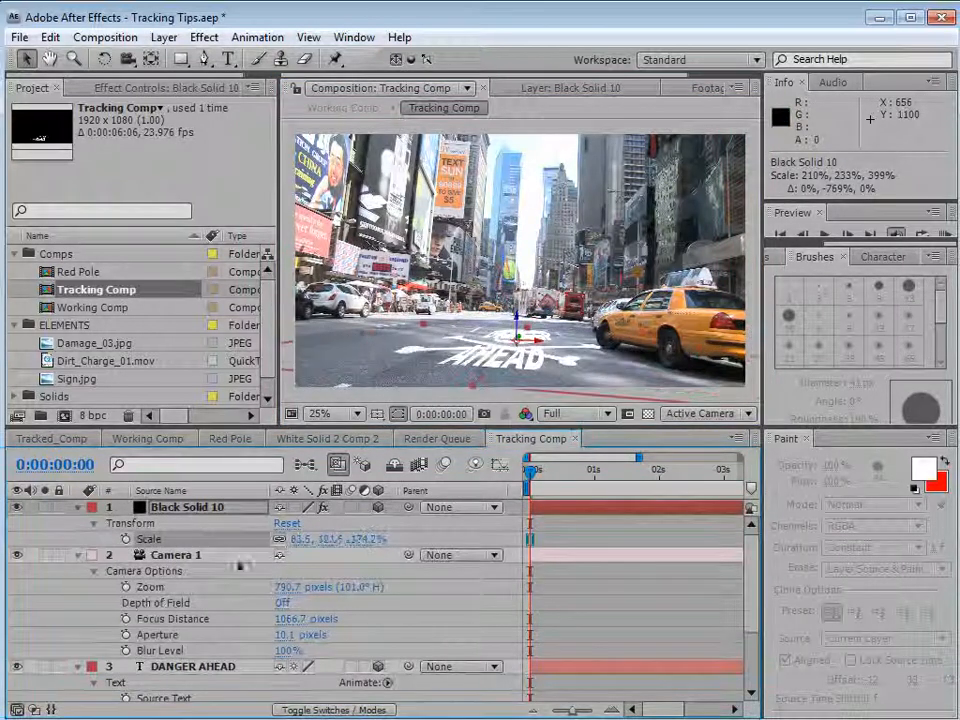
pyautogui.moveTo(521, 341); pyautogui.dragTo(519, 322)
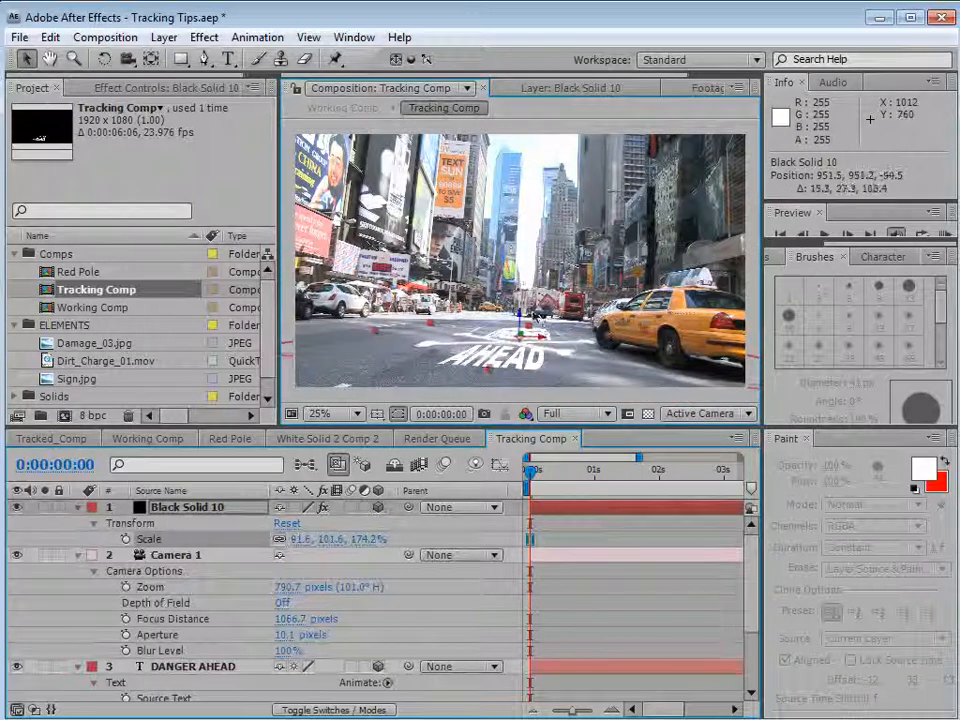
# Hide the DANGER AHEAD text layer and move the skull graphic to the middle of the road.
pyautogui.click(80, 507)
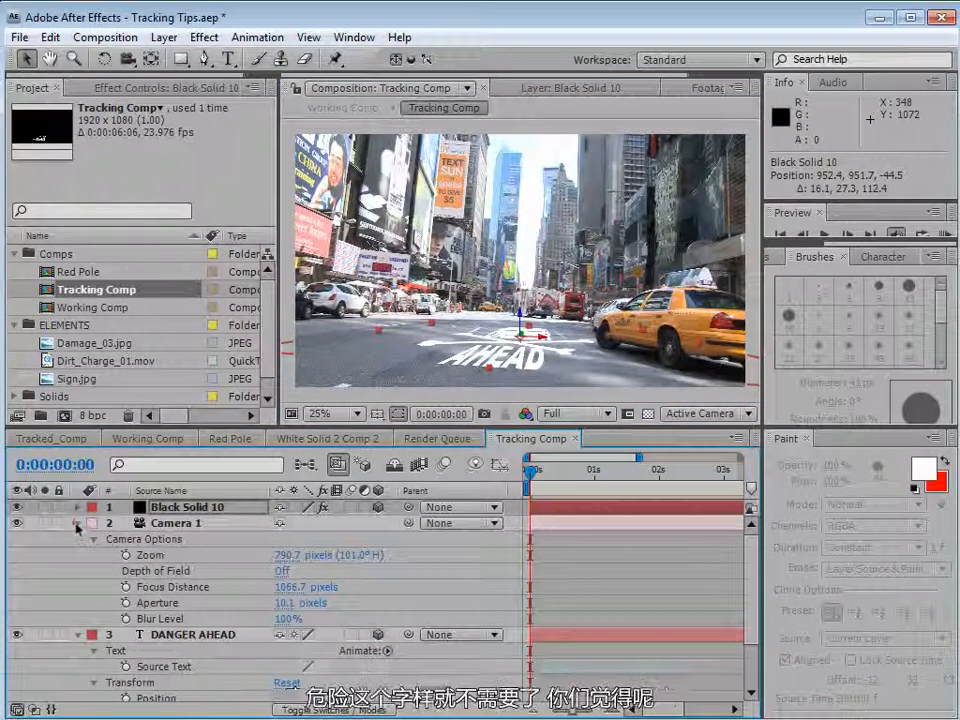
pyautogui.click(78, 523)
pyautogui.click(16, 539)
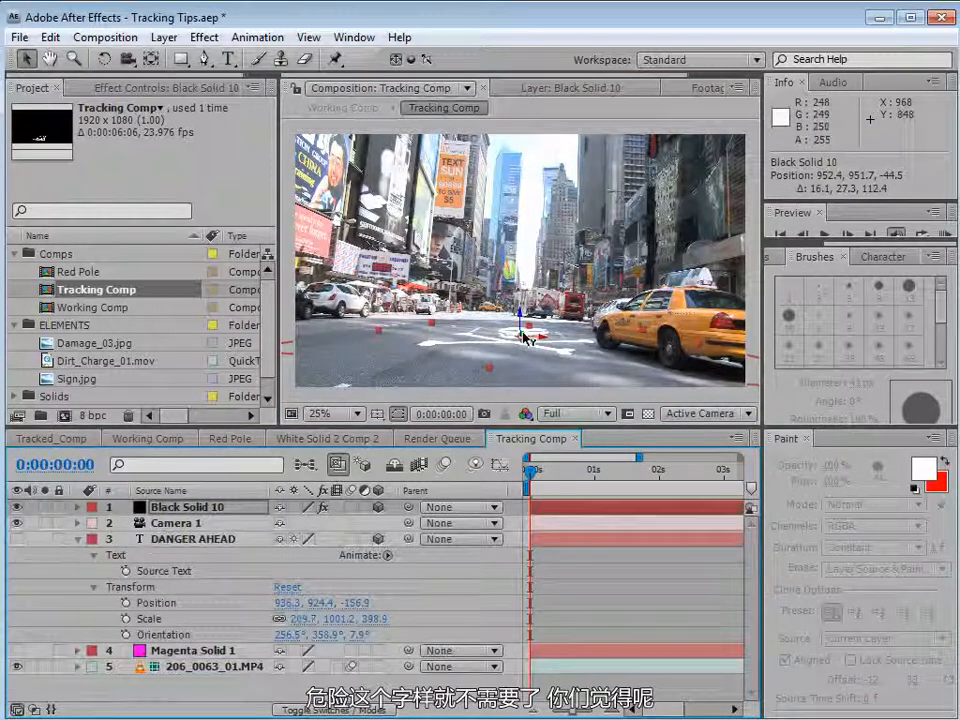
pyautogui.moveTo(488, 368); pyautogui.dragTo(484, 381)
pyautogui.moveTo(534, 350); pyautogui.dragTo(528, 356)
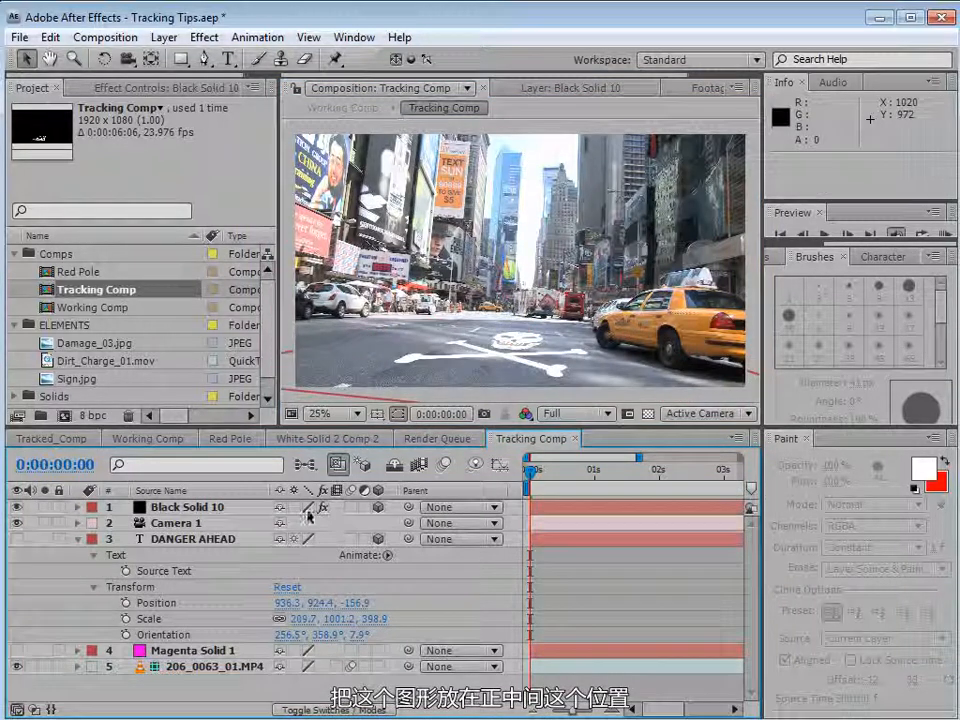
# In Working Comp, set the Tracking Comp layer's blending mode to Screen and its opacity to 75%.
pyautogui.click(150, 440)
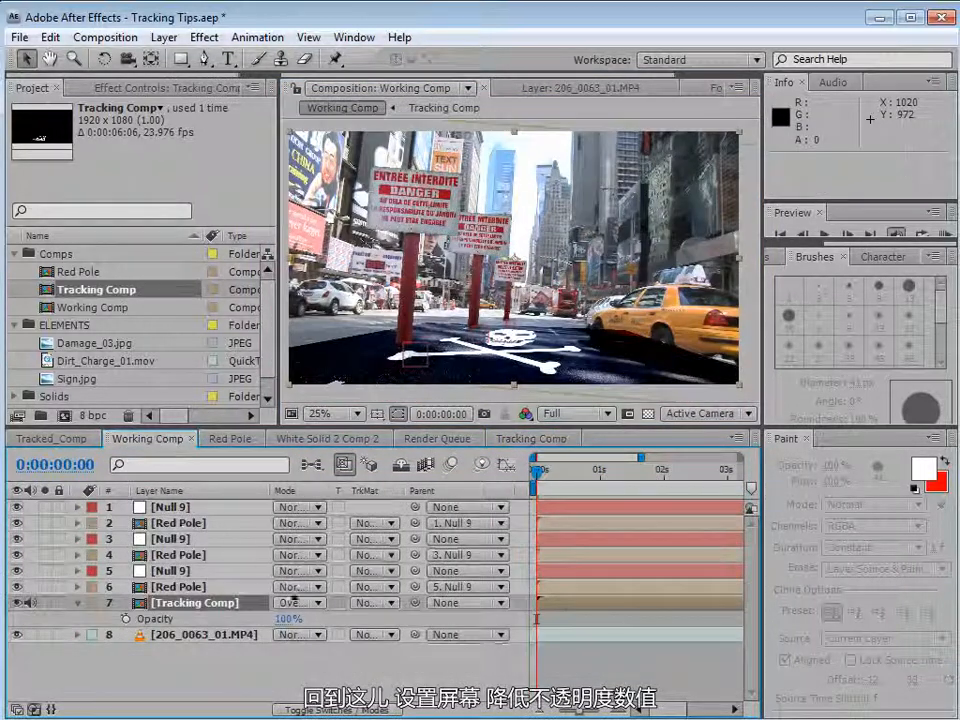
pyautogui.click(298, 603)
pyautogui.click(315, 493)
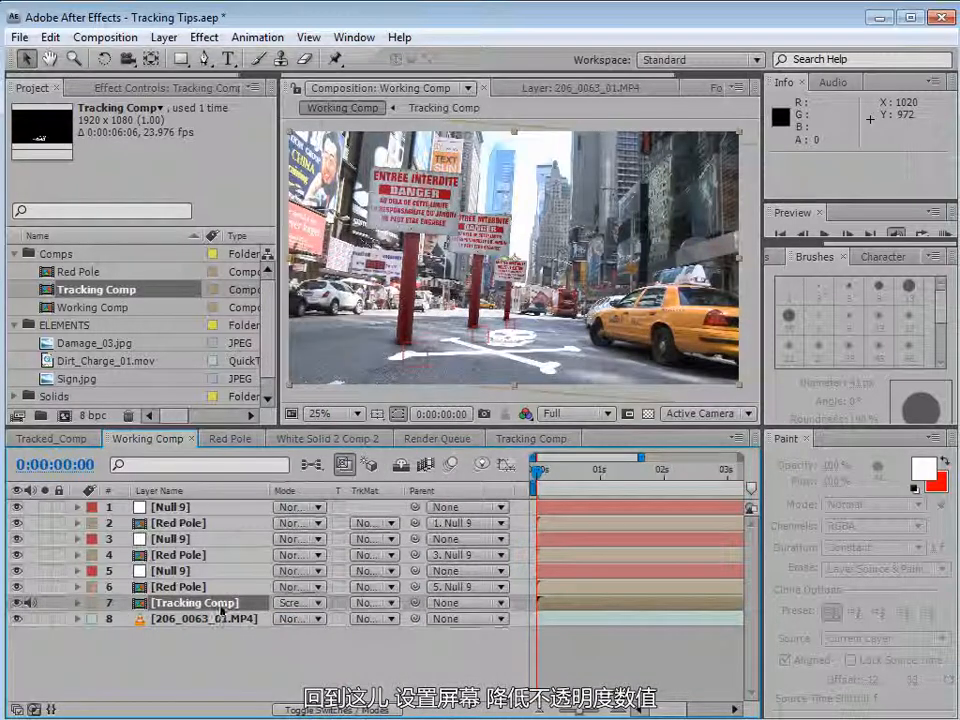
pyautogui.moveTo(285, 620); pyautogui.dragTo(262, 620)
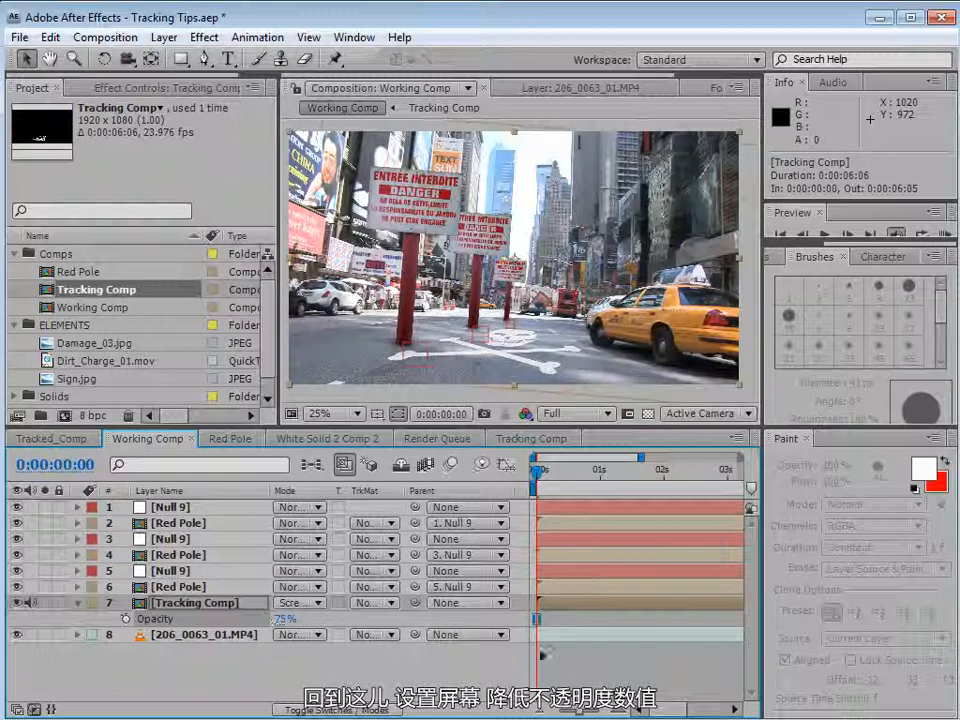
# Maximize the viewer and play back the Working Comp to review the tracked skull on the street.
pyautogui.click(589, 665)
pyautogui.press('`')
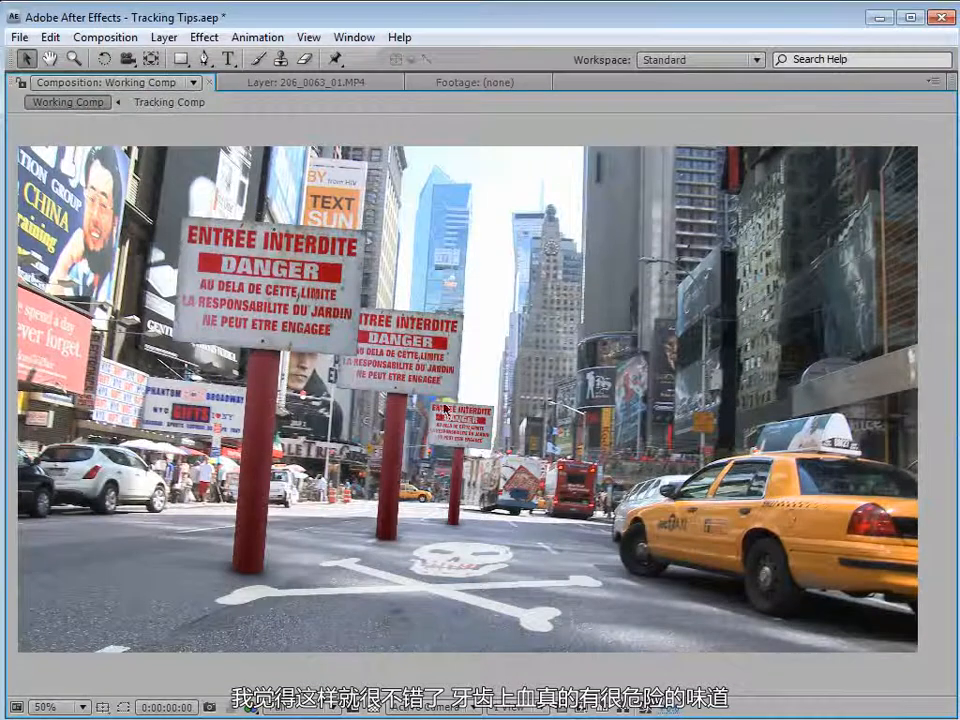
pyautogui.press('`')
pyautogui.press('space')
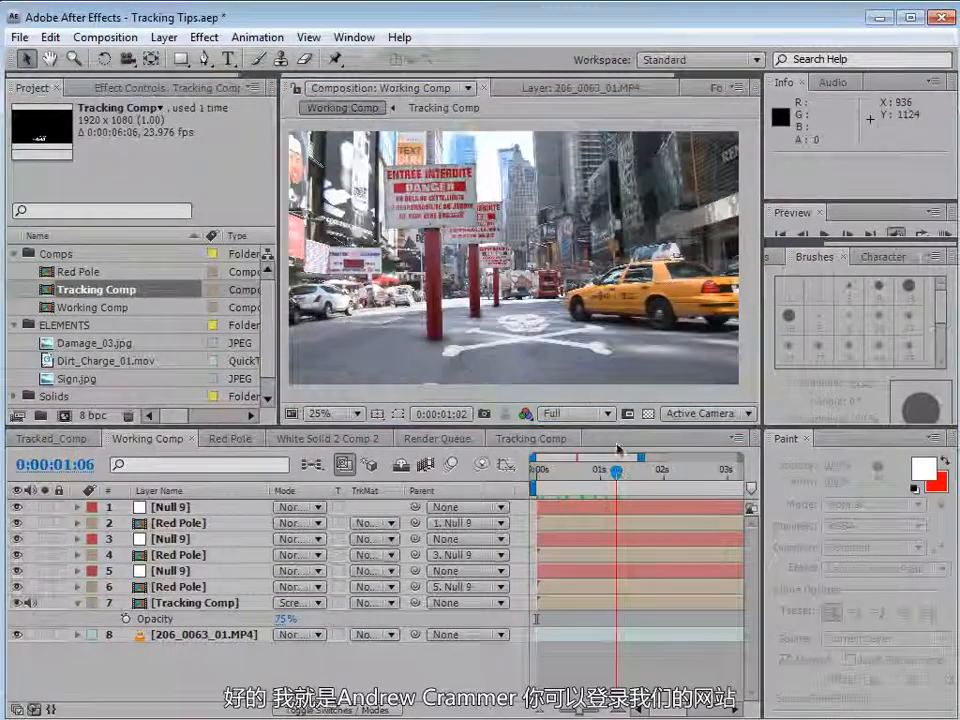
pyautogui.press('`')
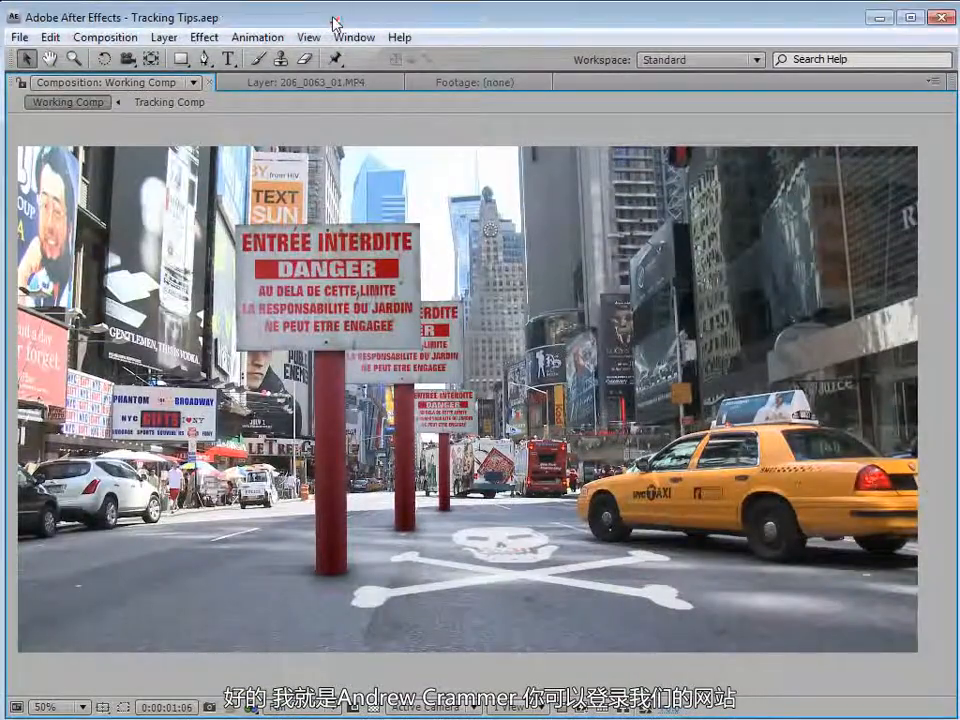